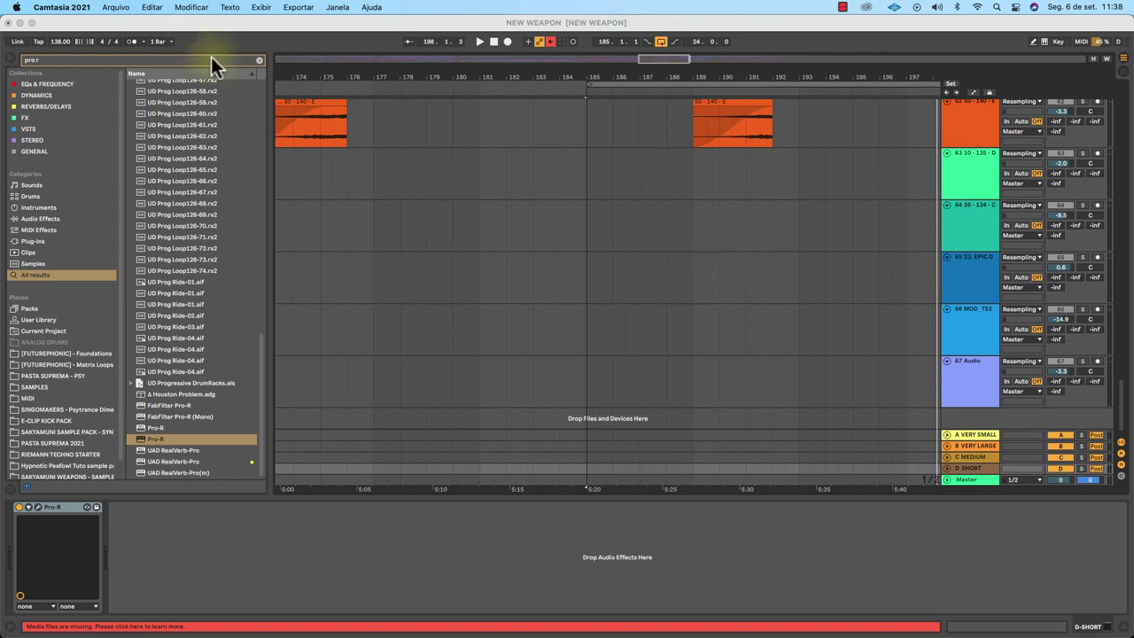
Clear the browser's search term and narrow the browser to give the arrangement more room.
click(256, 59)
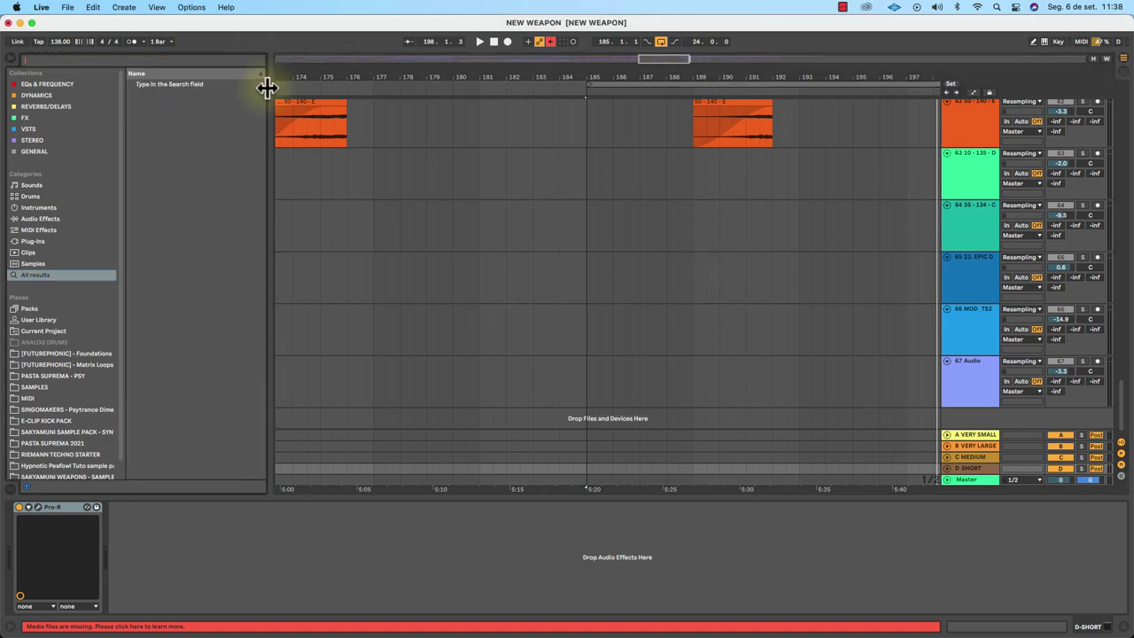
drag(266, 87, 185, 79)
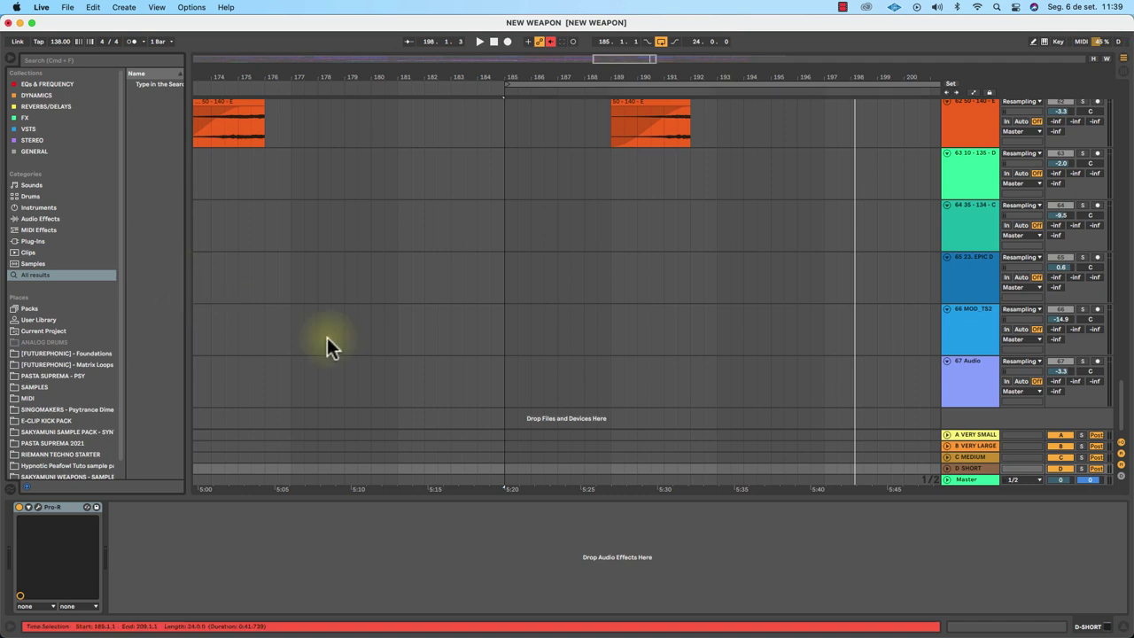
Look through the devices on the return tracks A VERY SMALL, B VERY LARGE, C MEDIUM and D SHORT.
click(971, 435)
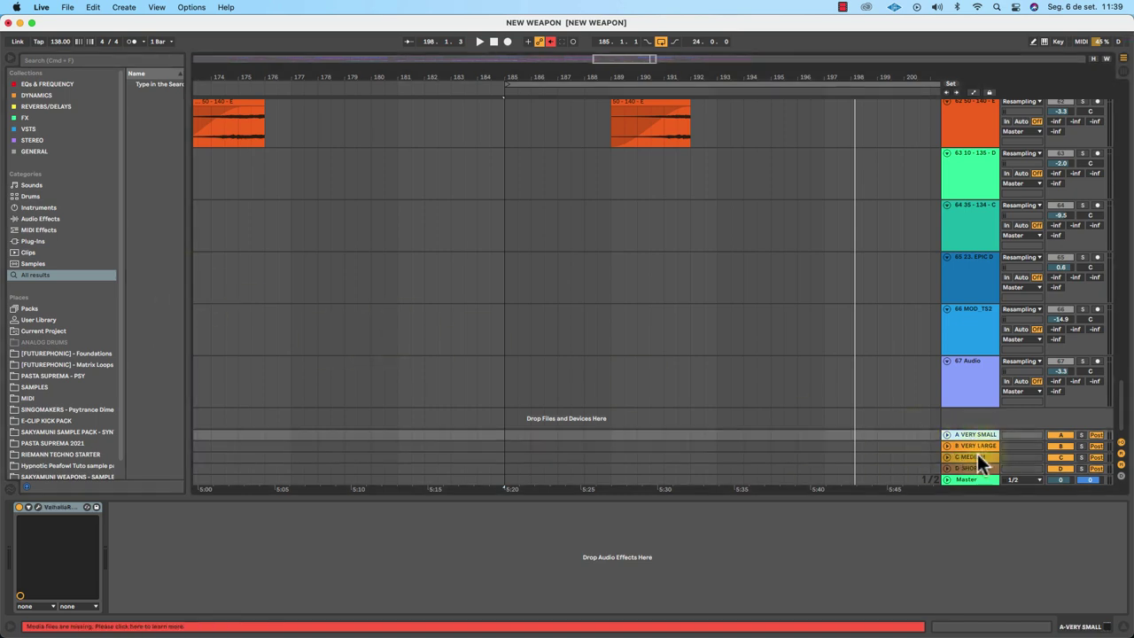
click(975, 447)
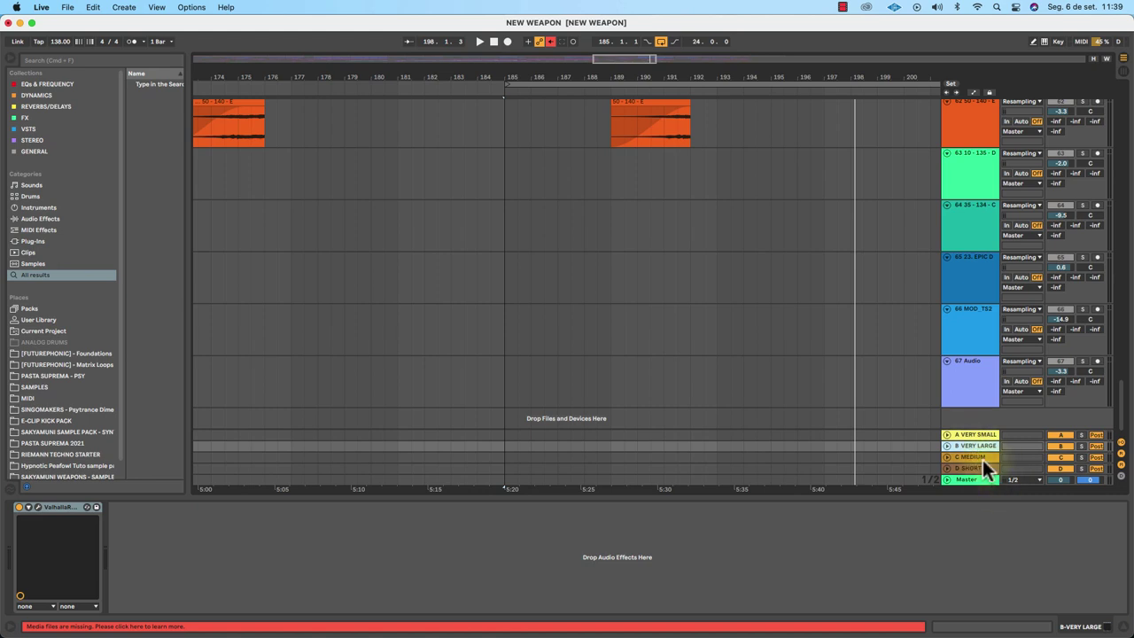
click(982, 459)
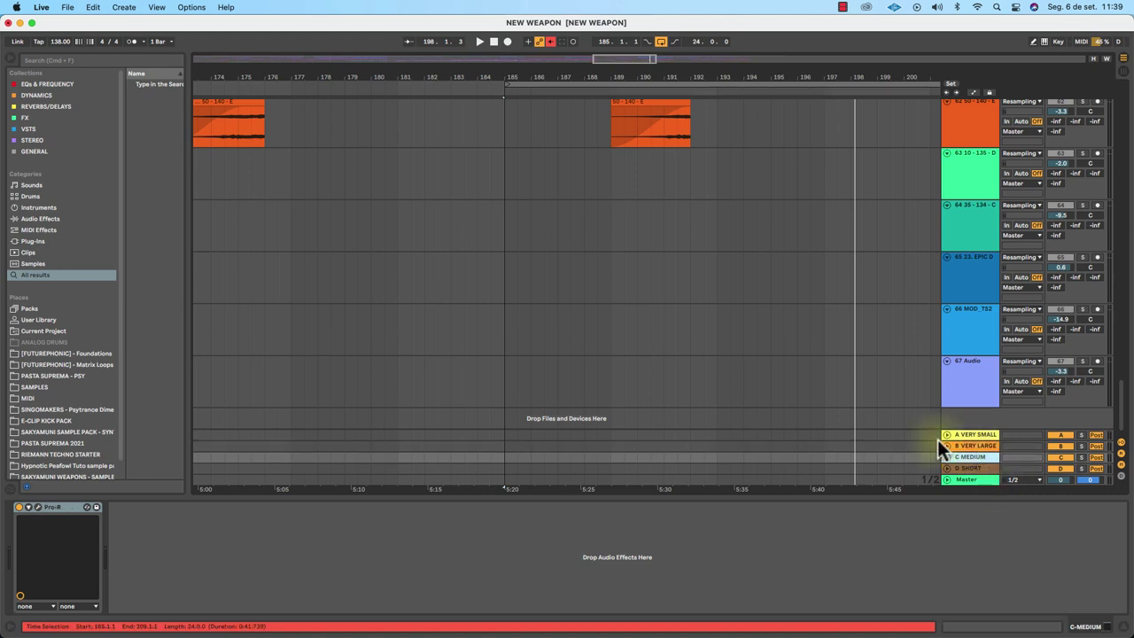
click(985, 468)
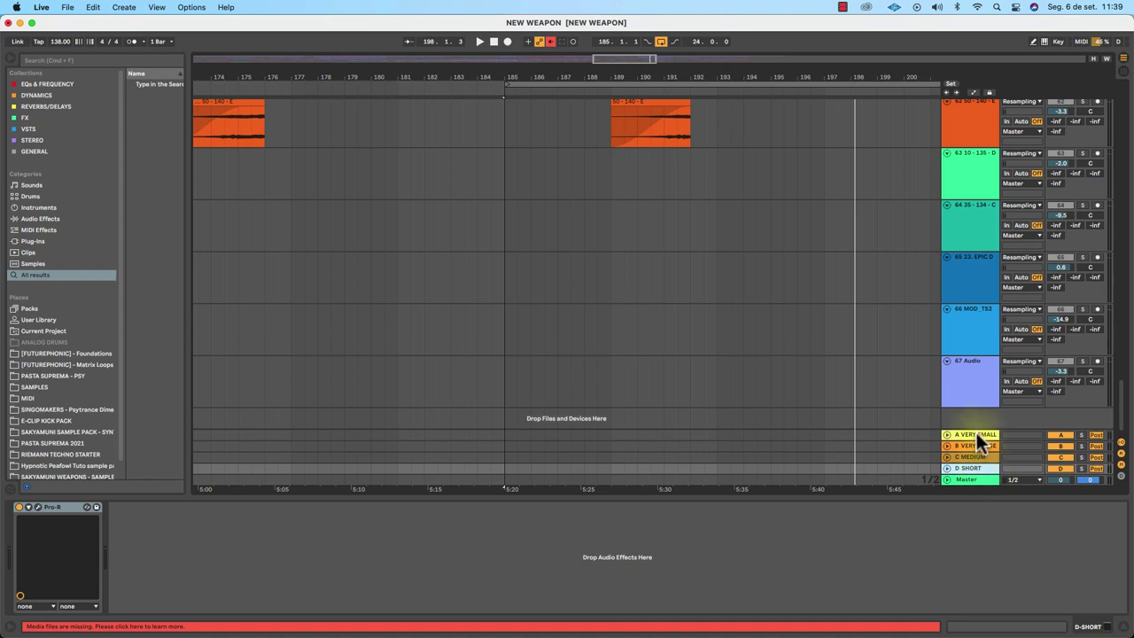
Open the ValhallaRoom reverb on return track A VERY SMALL and place its window over the arrangement.
click(976, 433)
click(945, 434)
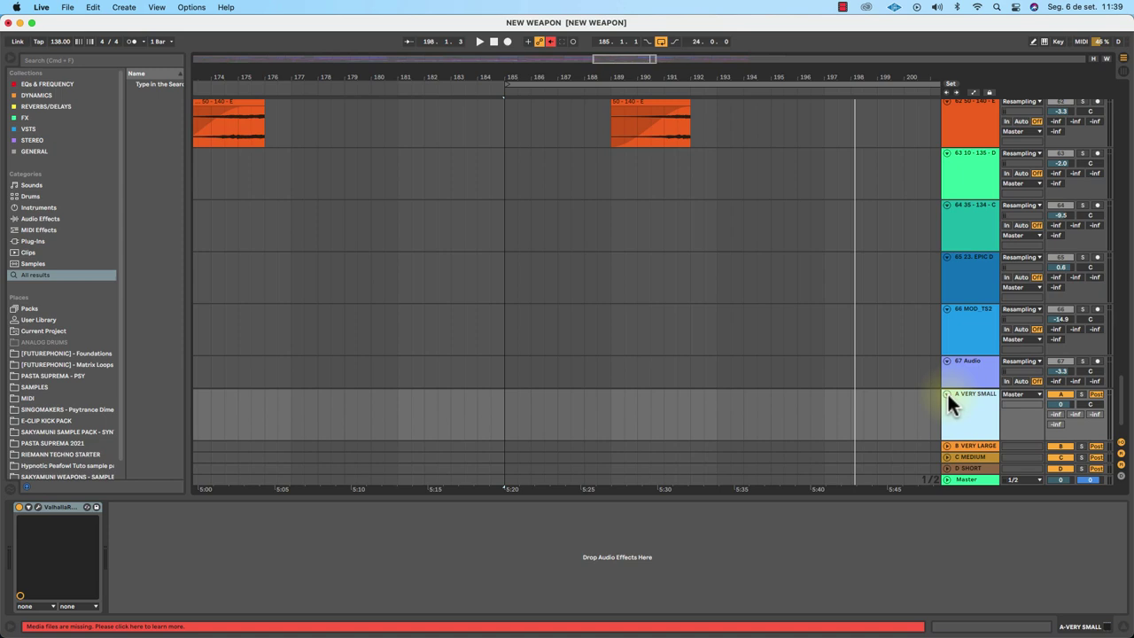
click(56, 507)
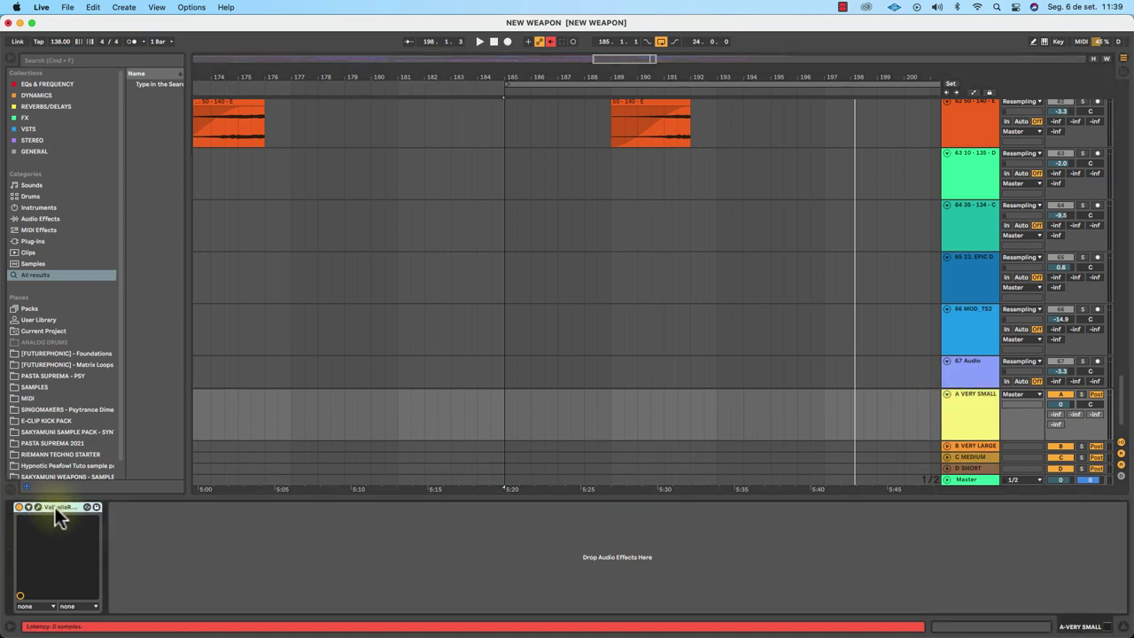
click(977, 413)
click(946, 394)
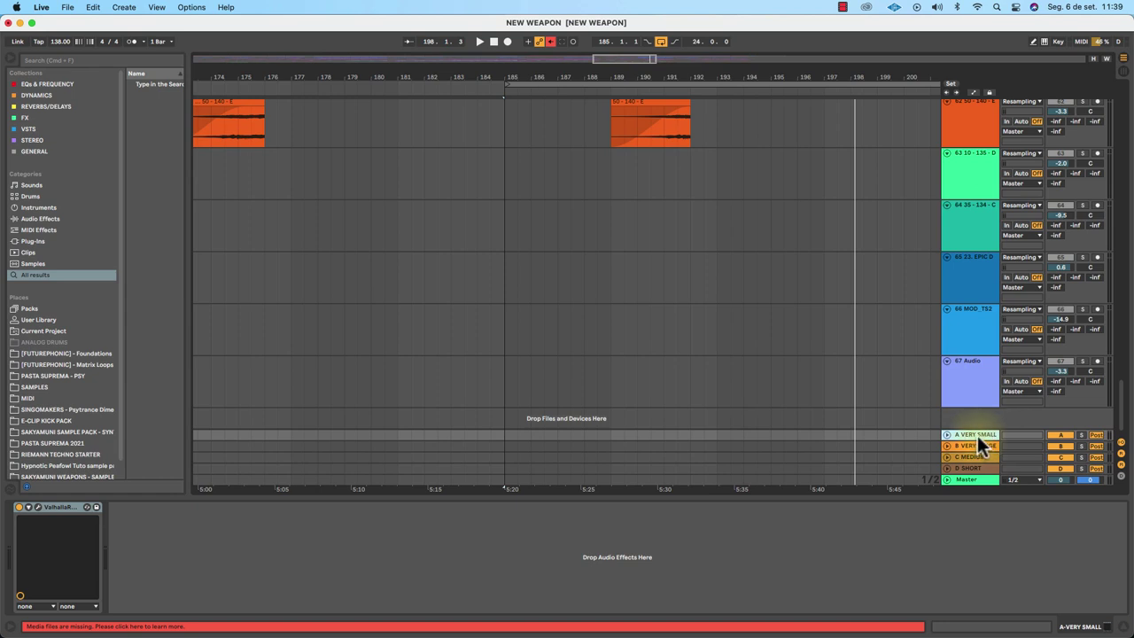
click(37, 506)
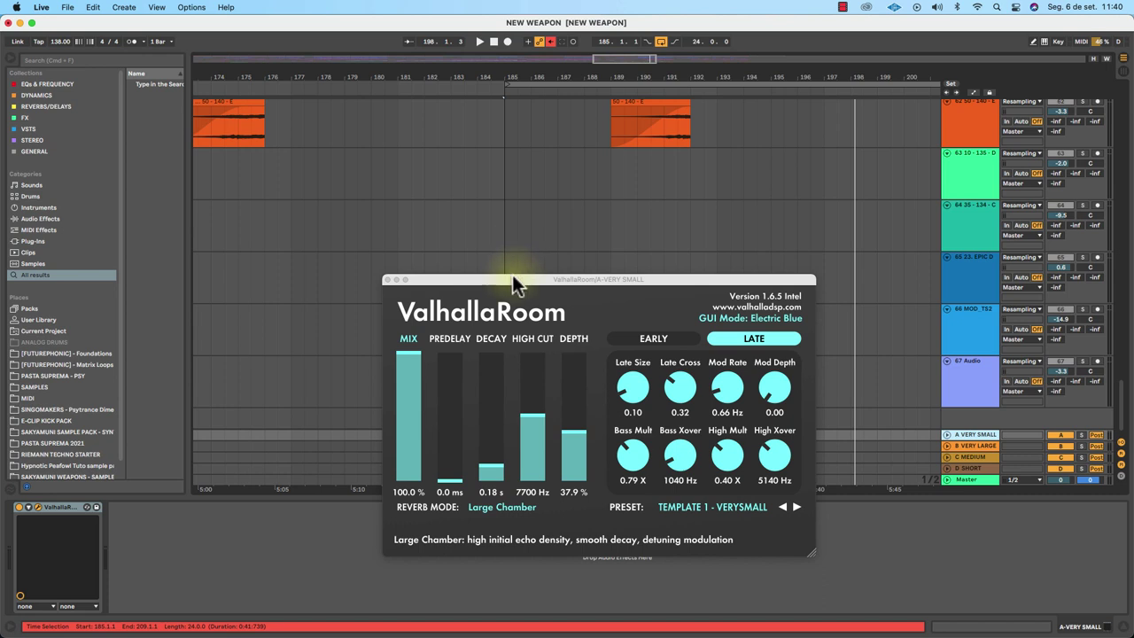
drag(511, 279, 338, 167)
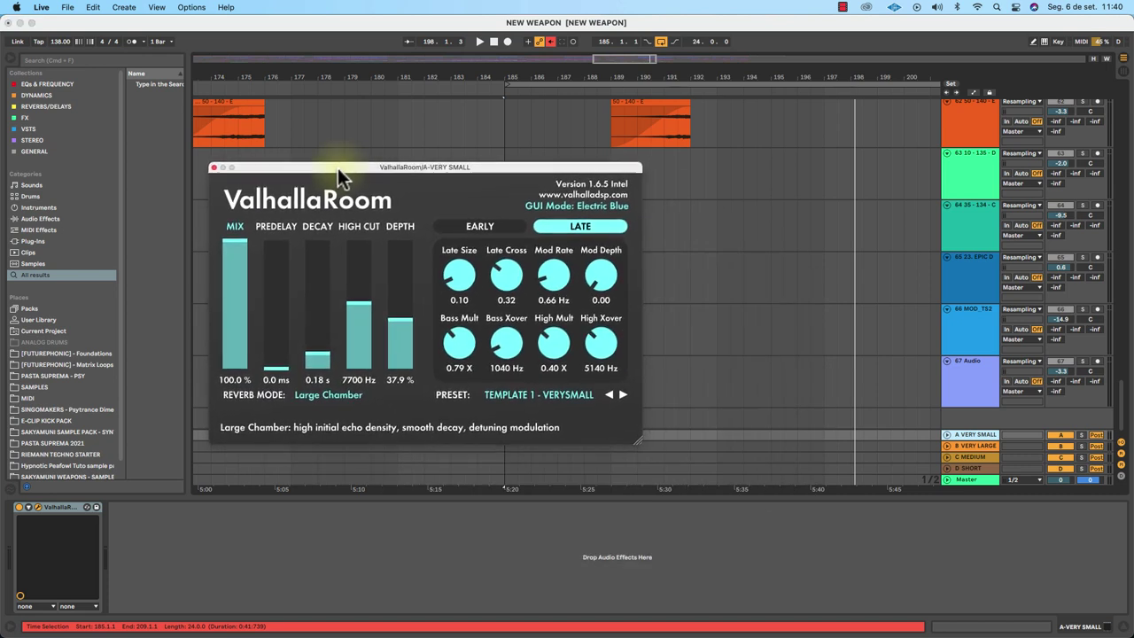
Reset the D send of track 61 SYNTH 05 to -inf and keep that track selected.
click(958, 270)
scroll(956, 269, up, 5)
click(974, 359)
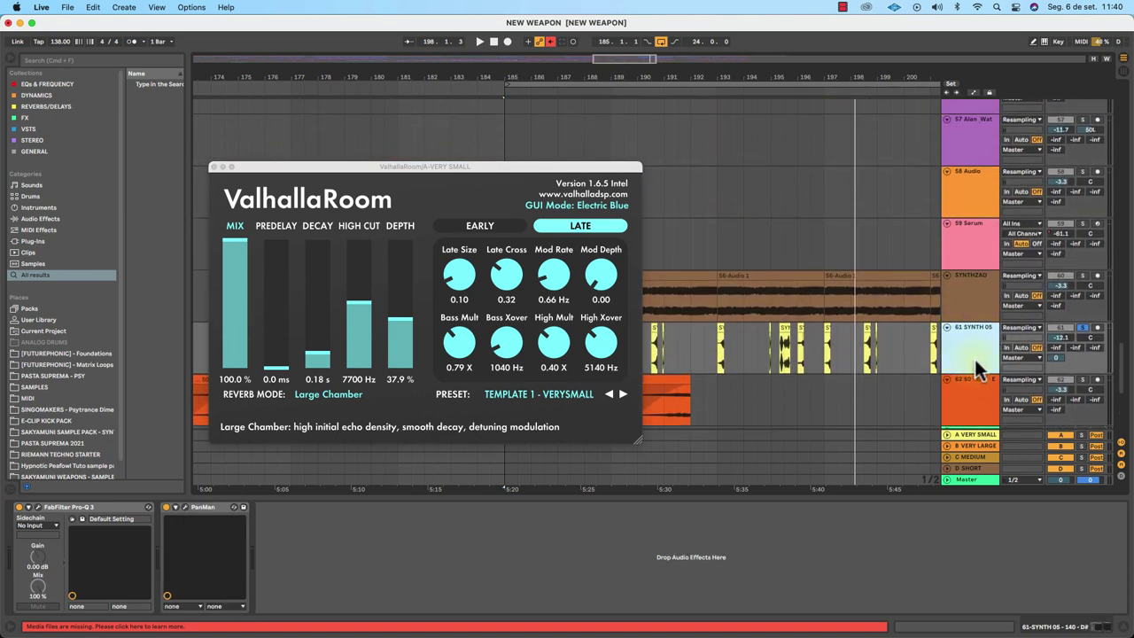
double_click(1055, 356)
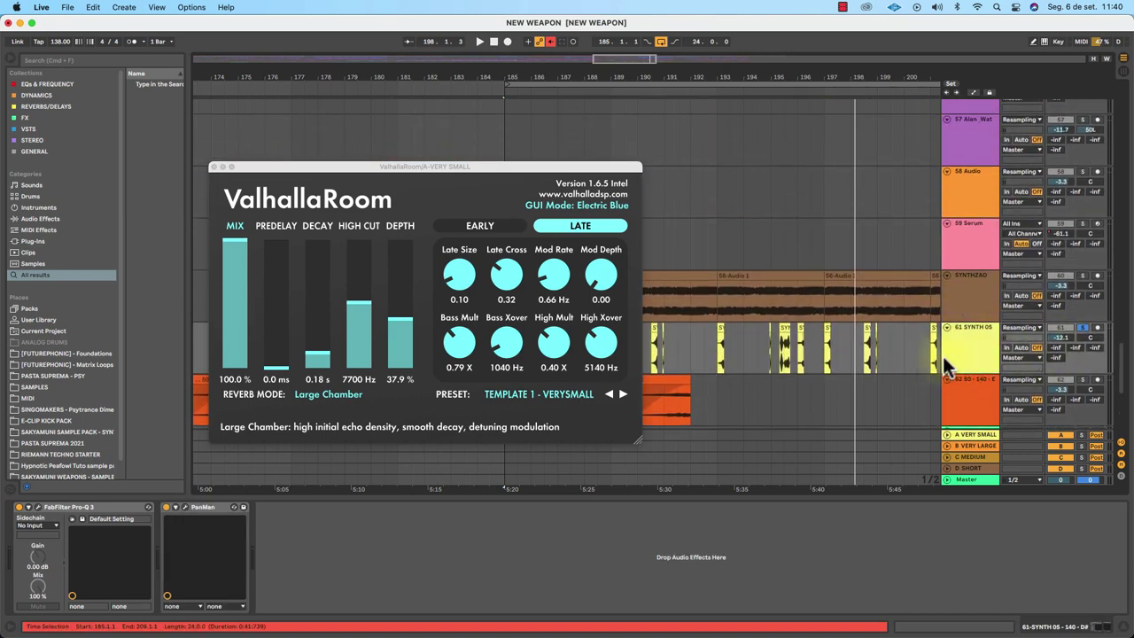
scroll(947, 358, up, 1)
click(965, 368)
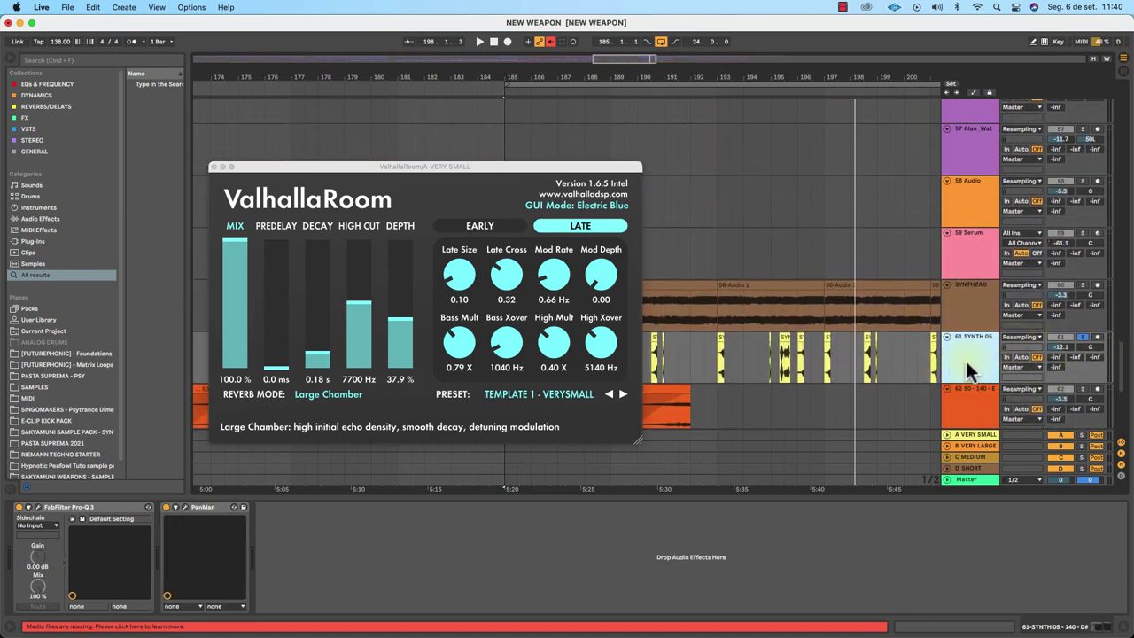
Play track 61 SYNTH 05 without reverb and switch off its PanMan device.
key(space)
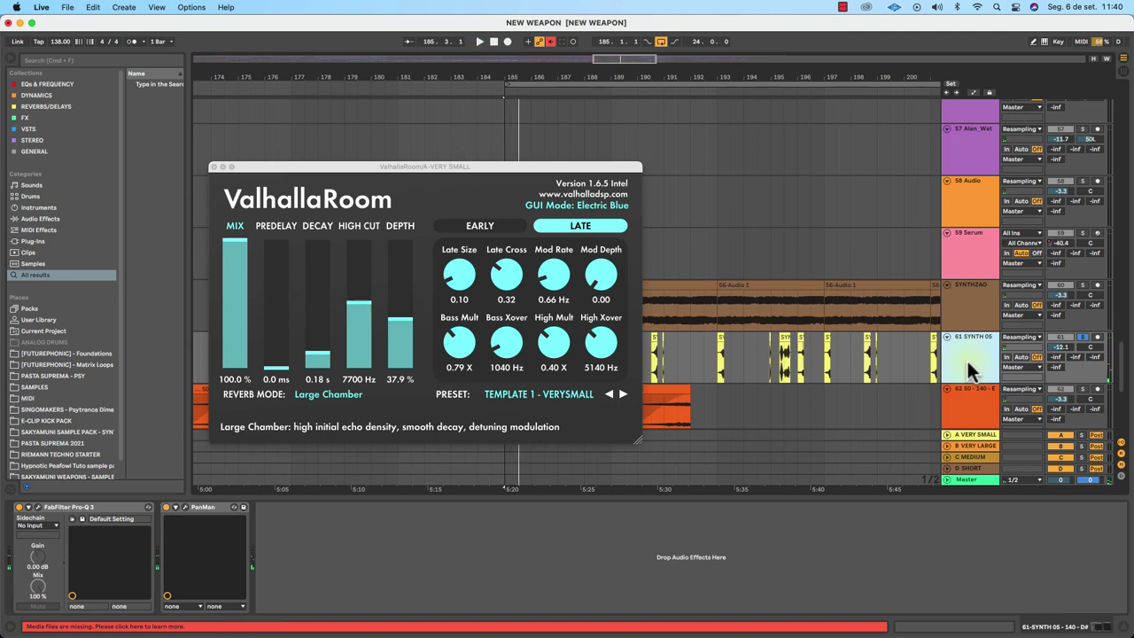
key(space)
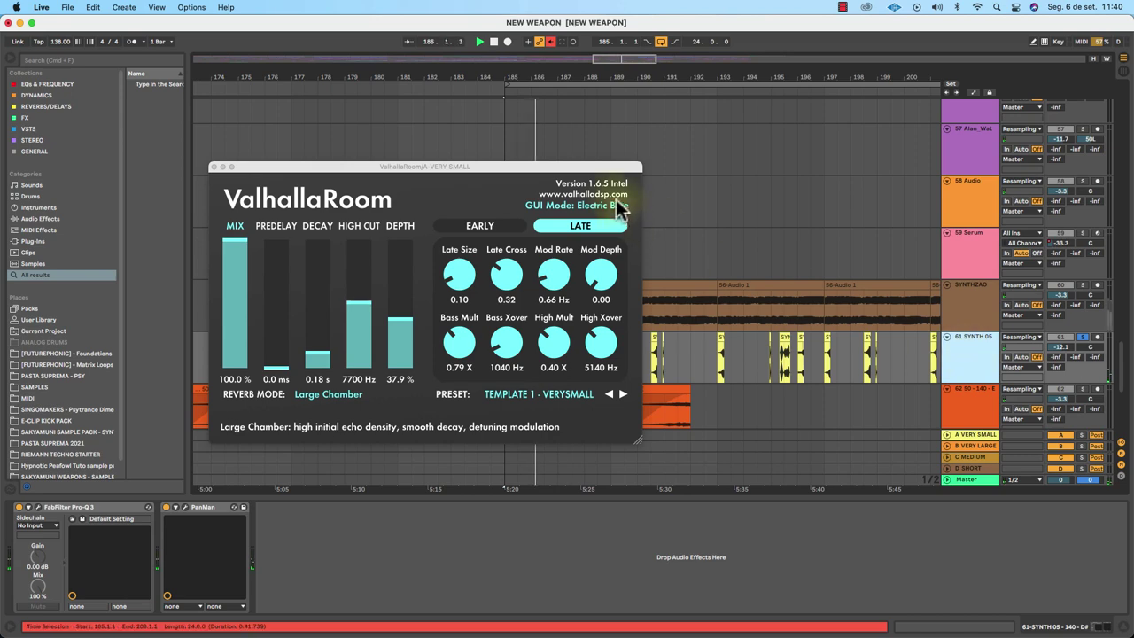
drag(619, 168, 626, 142)
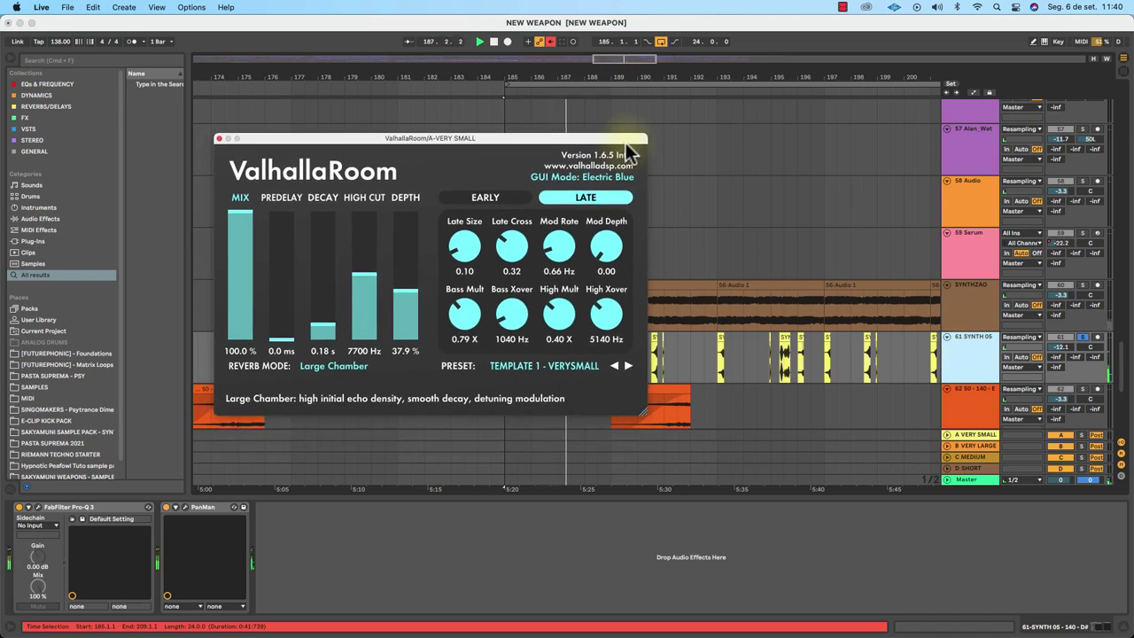
click(167, 507)
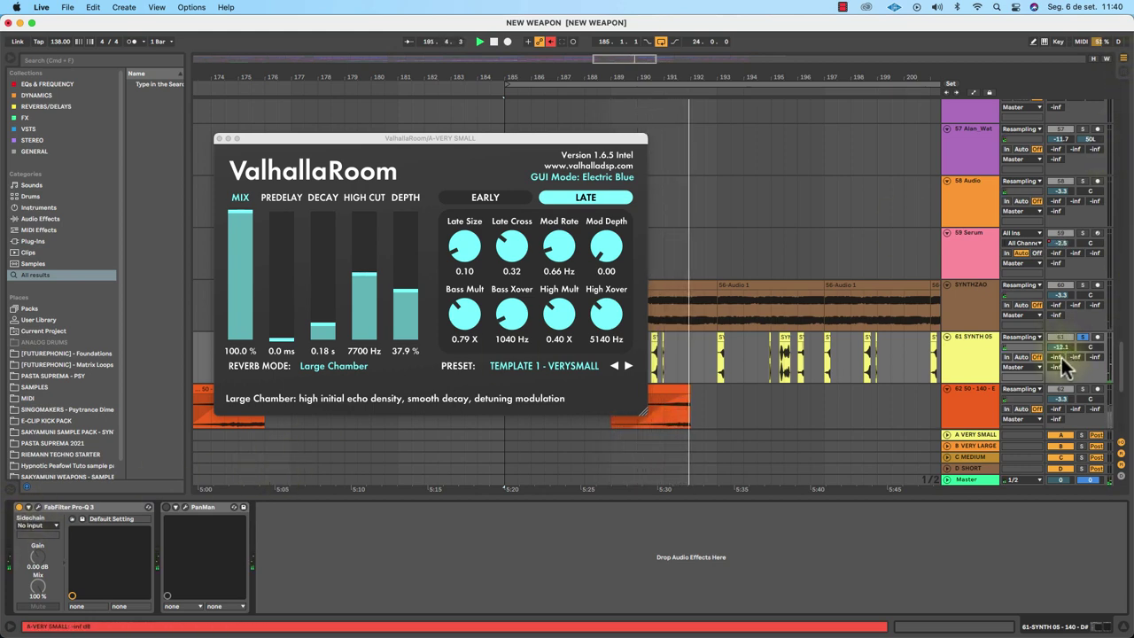
Raise the A send of track 61 SYNTH 05 to 0 dB, audition the reverb, and close the ValhallaRoom window.
drag(1054, 357, 1054, 269)
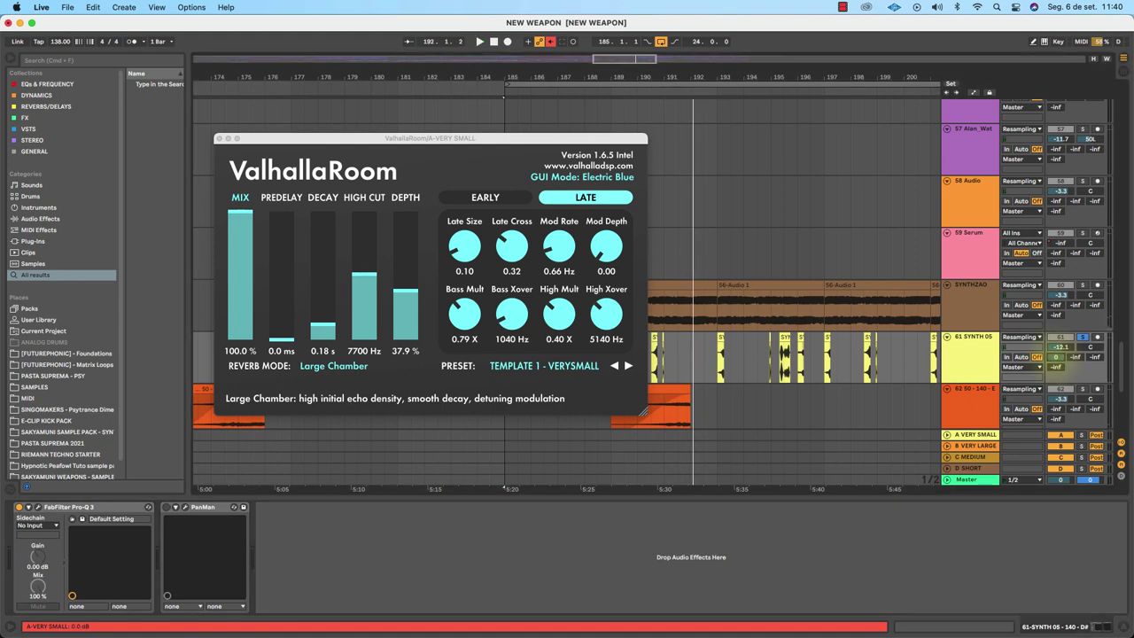
scroll(1054, 358, down, 1)
key(space)
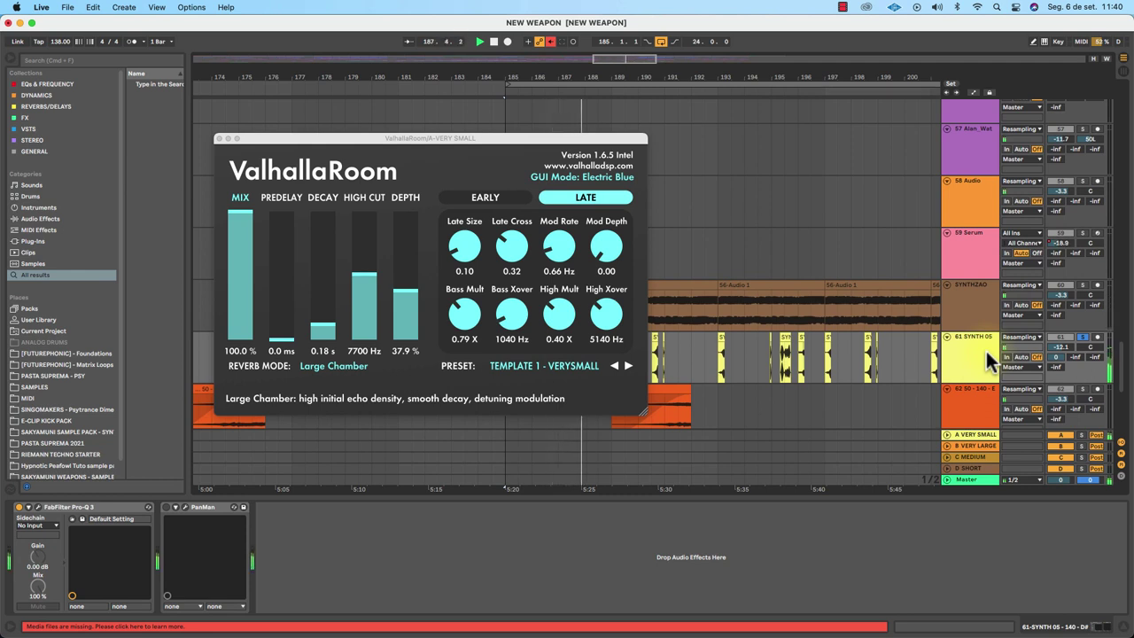
scroll(798, 372, down, 3)
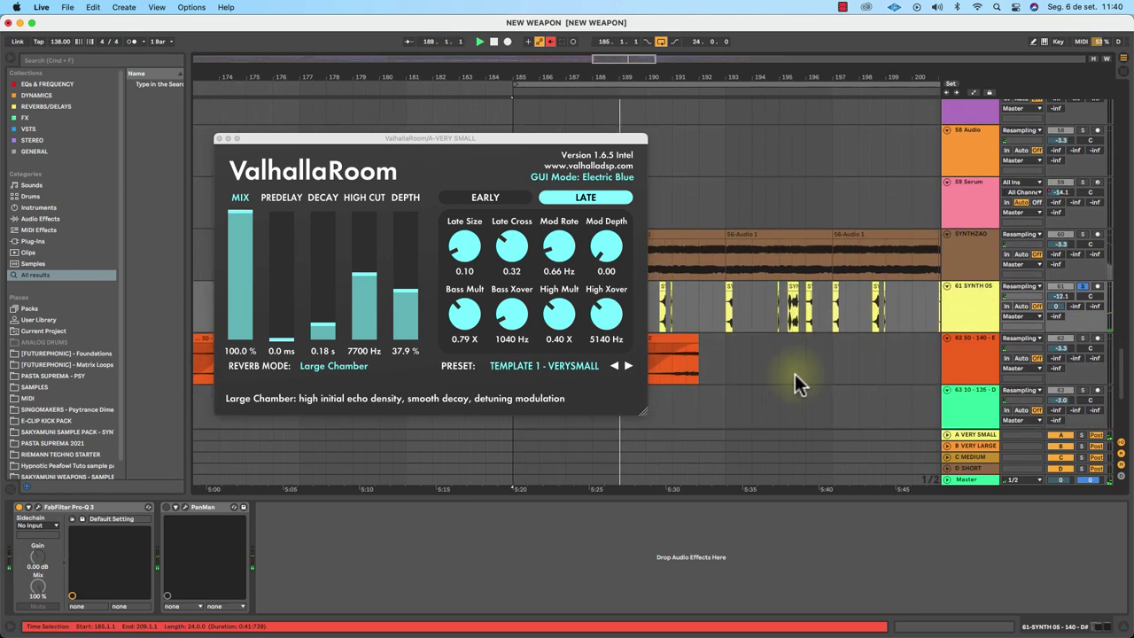
key(space)
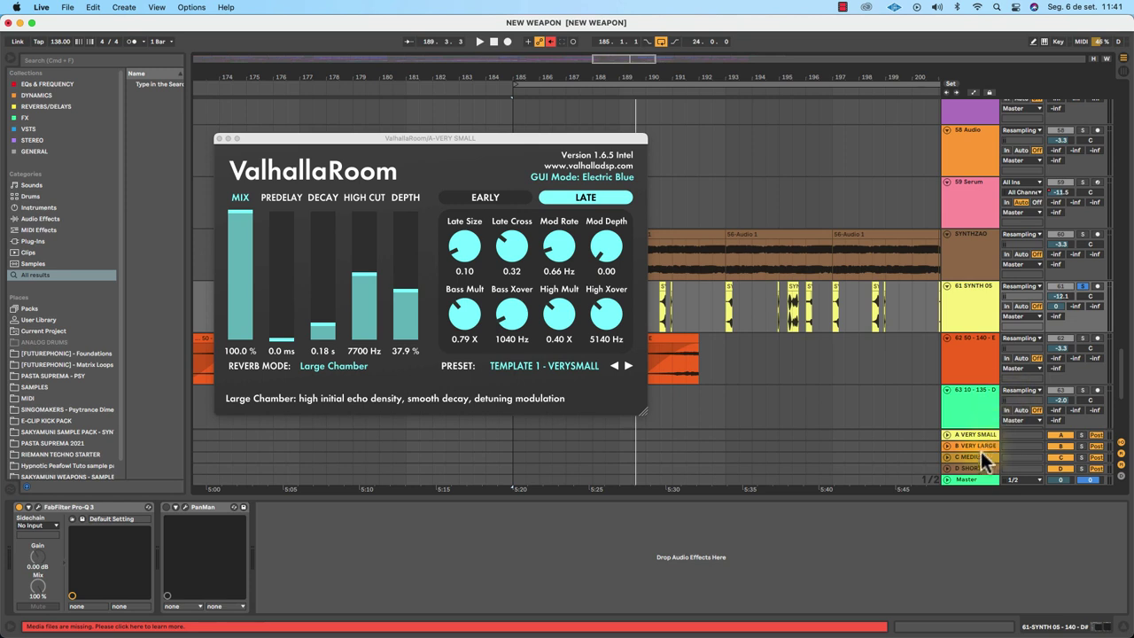
click(218, 138)
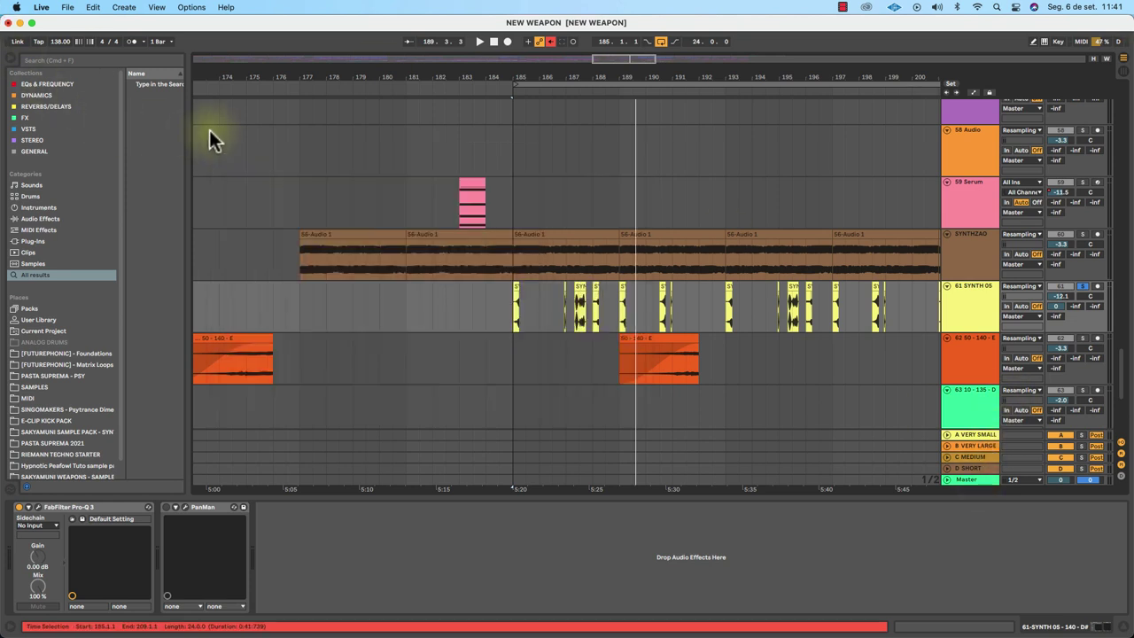
Reopen ValhallaRoom on return track A VERY SMALL and look through its user presets and the Ambiences presets.
click(975, 435)
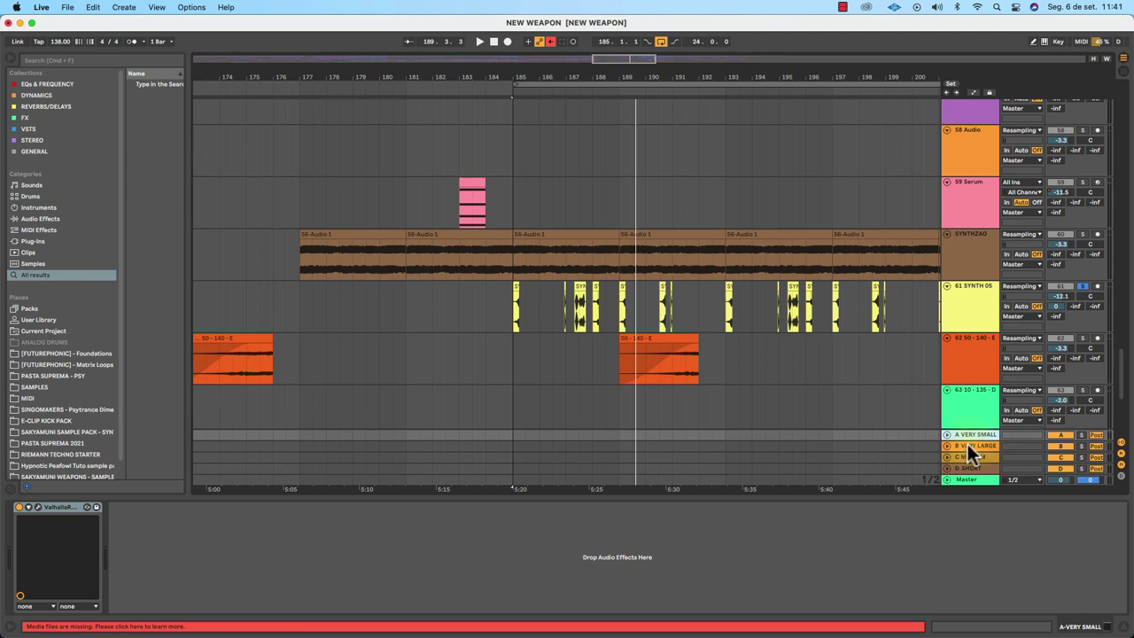
click(37, 507)
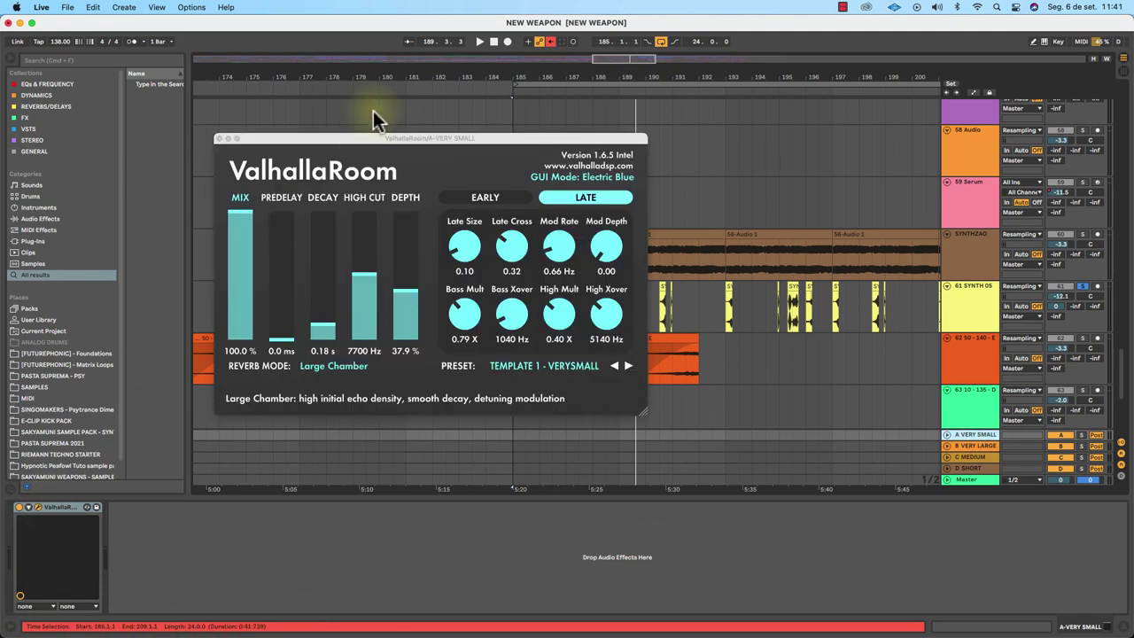
click(519, 365)
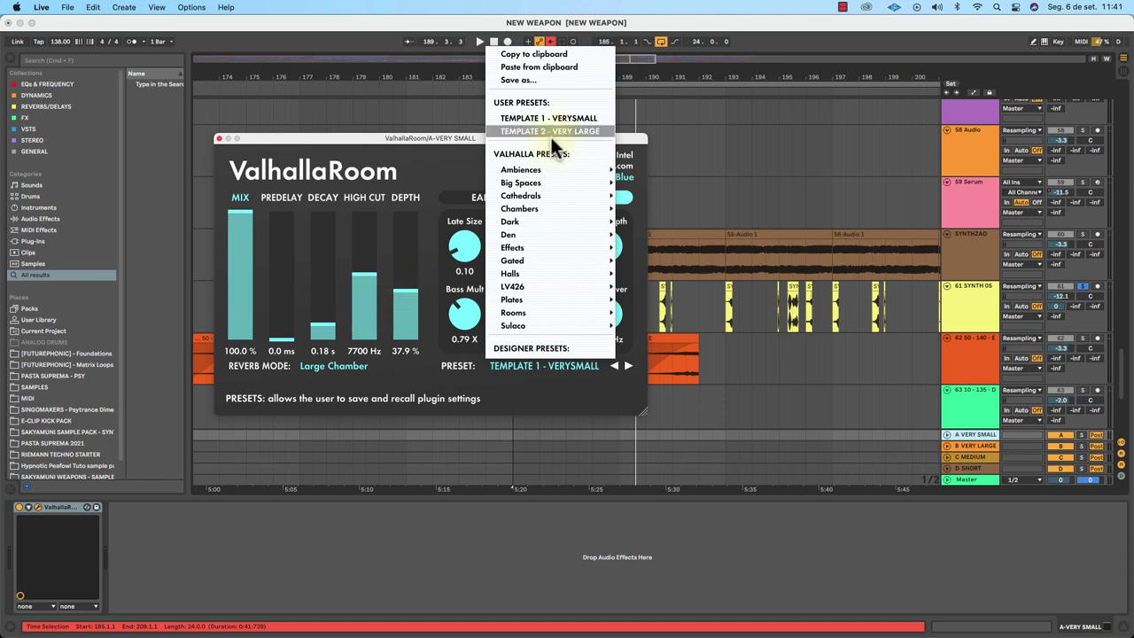
click(356, 145)
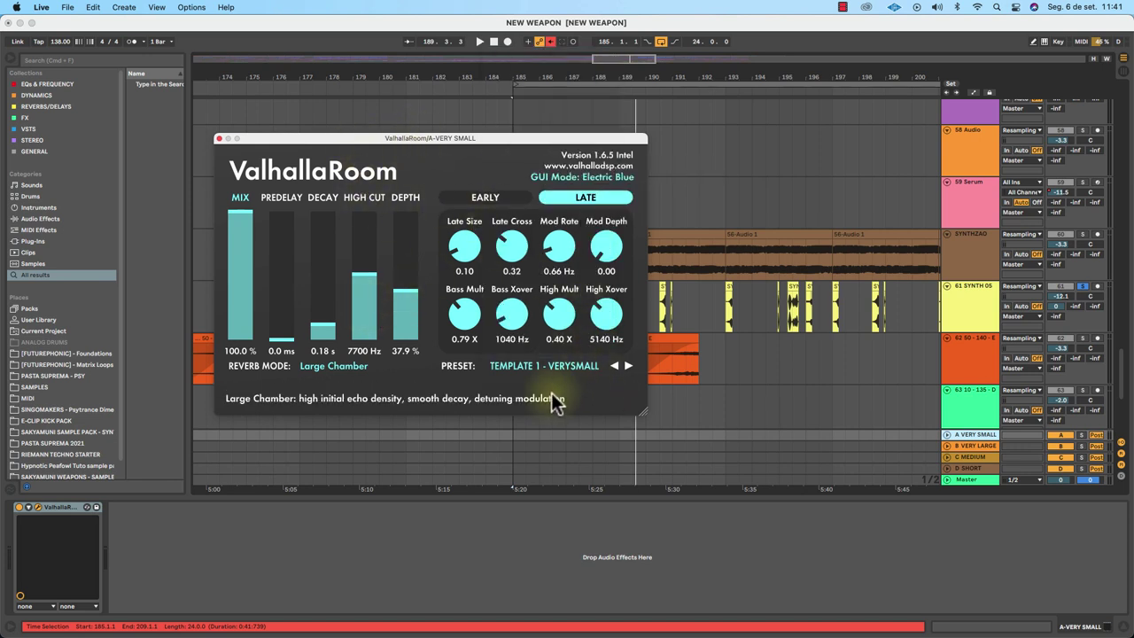
click(557, 369)
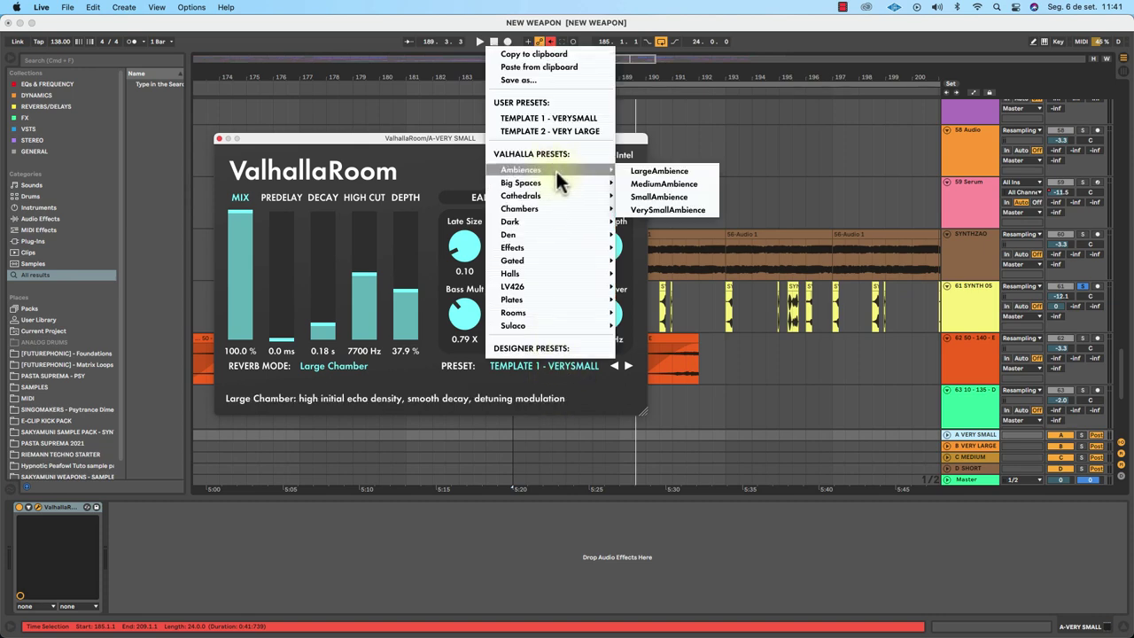
mouse_move(543, 286)
mouse_move(546, 170)
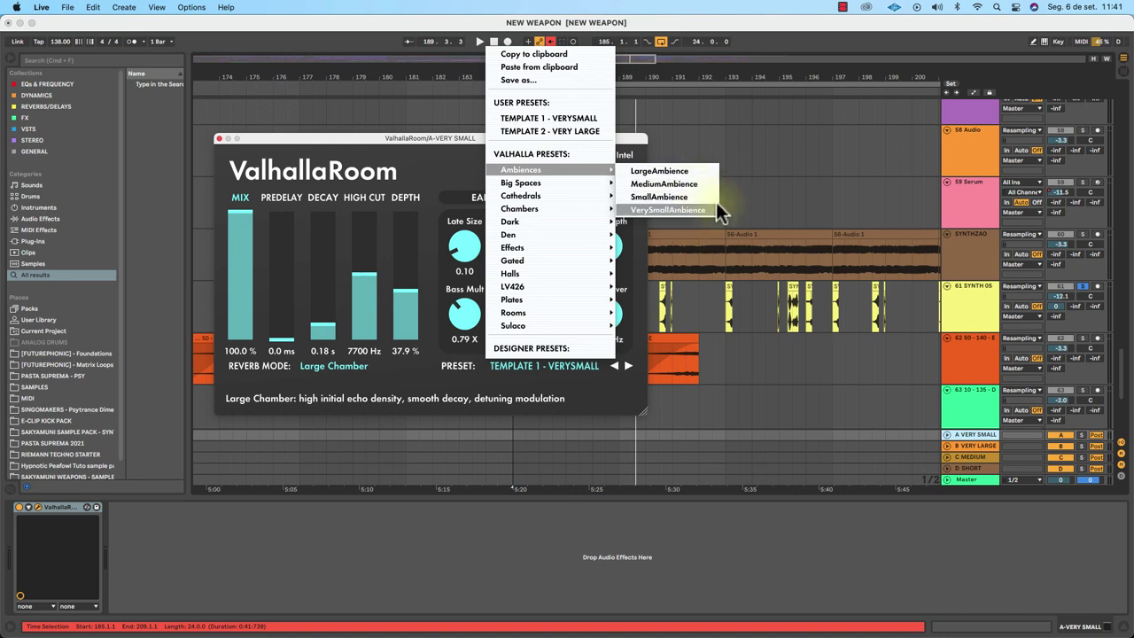
click(397, 141)
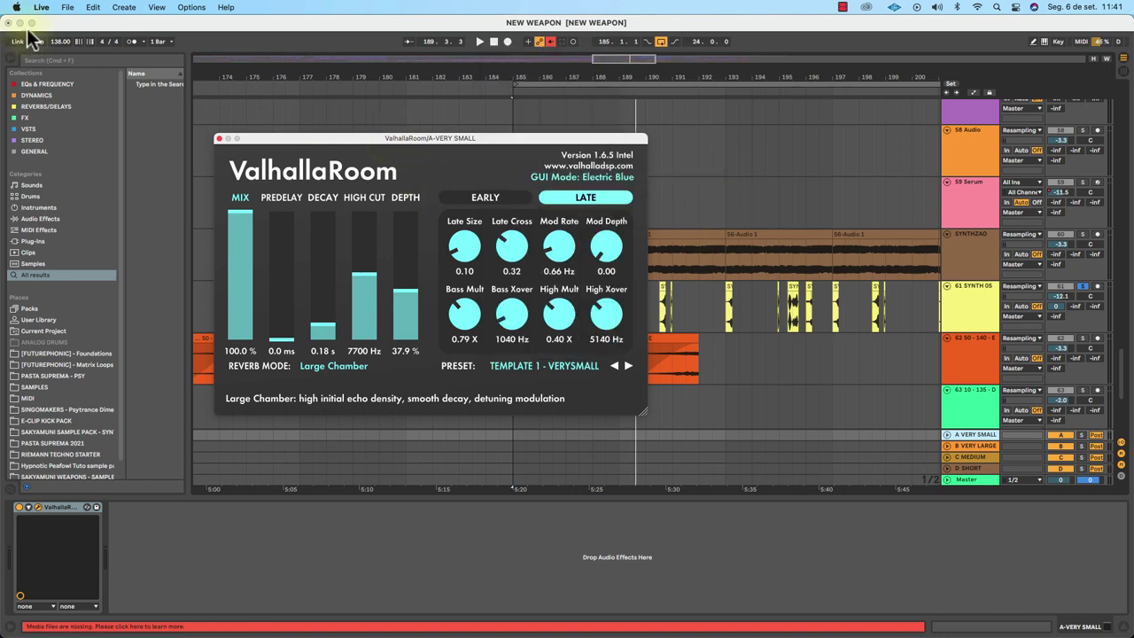
Search the browser for REVERB and widen the browser so the names are readable.
click(85, 60)
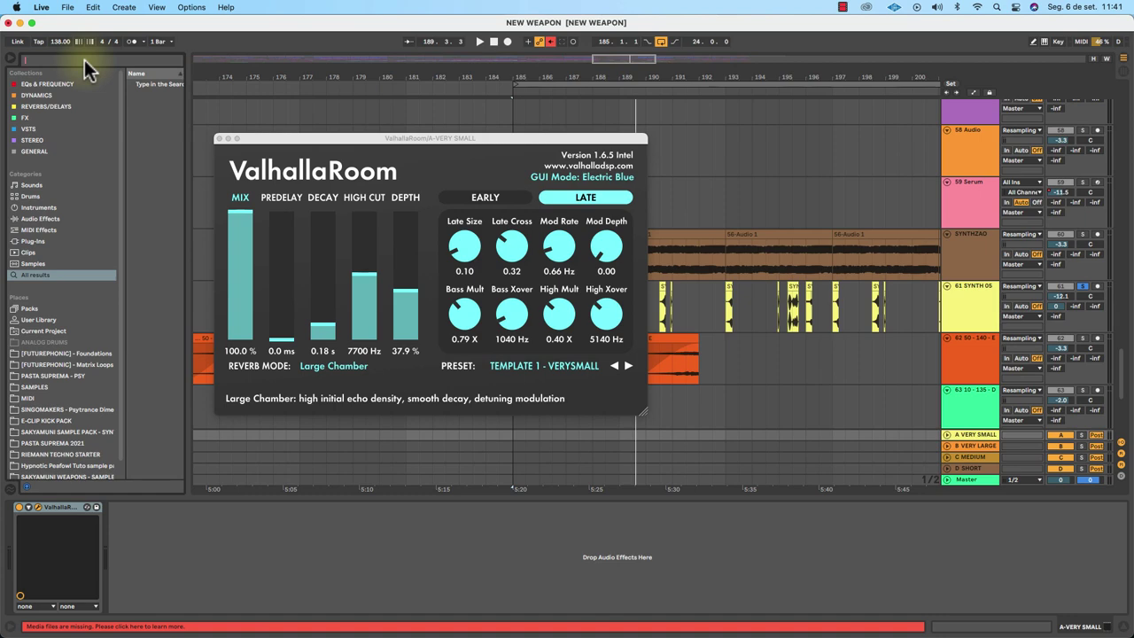
text(REVERB)
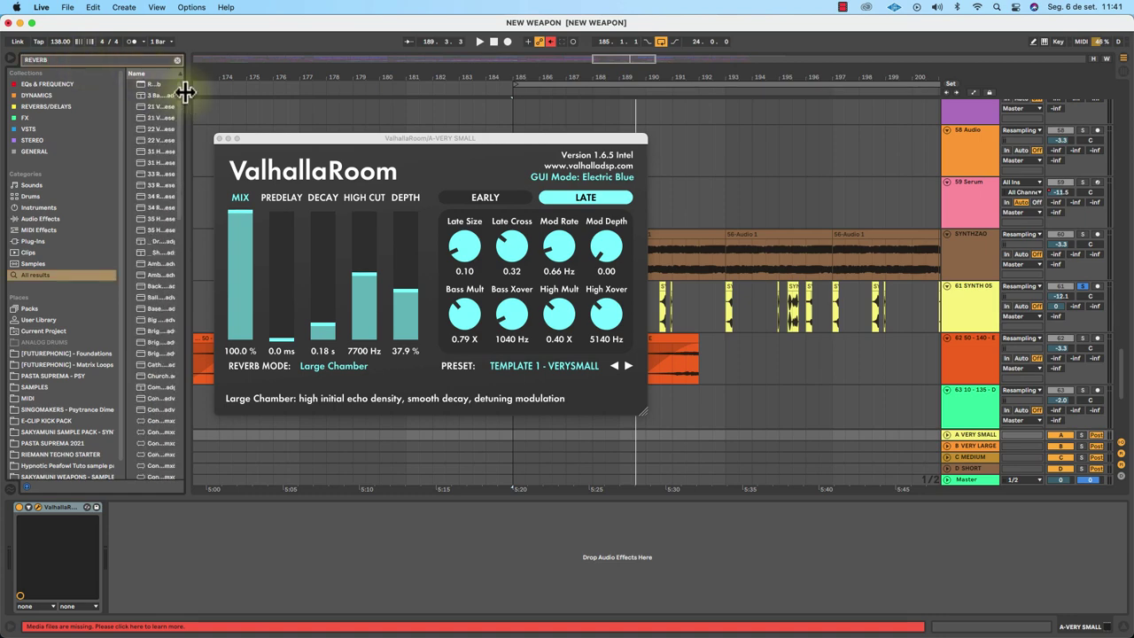
drag(184, 92, 268, 84)
Add the stock Reverb device after ValhallaRoom on return track A VERY SMALL.
click(156, 84)
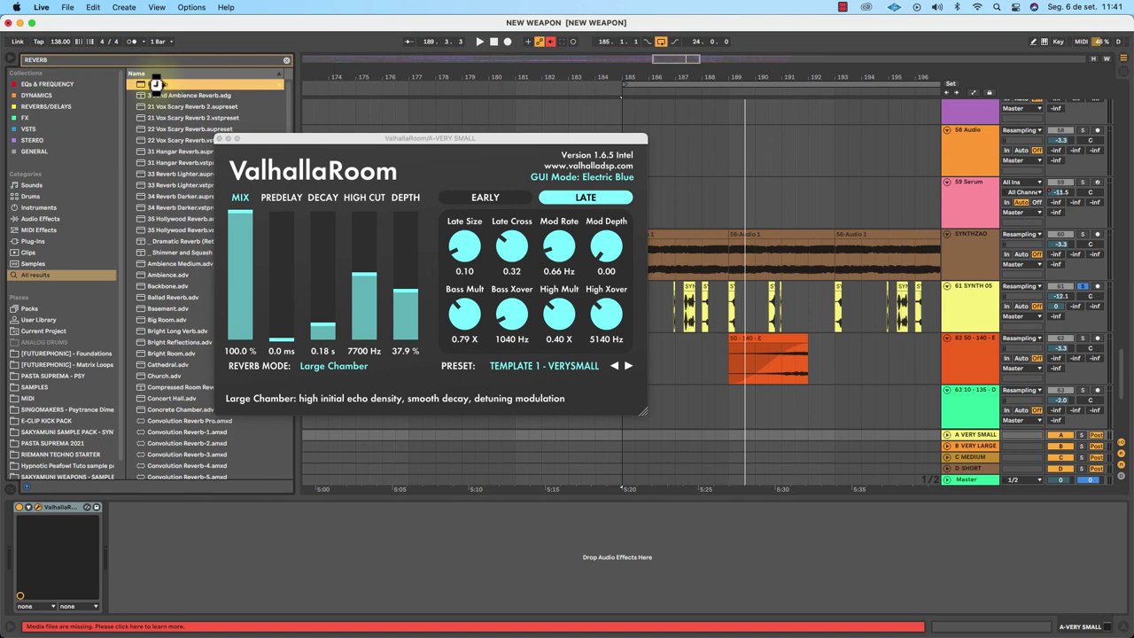
double_click(149, 84)
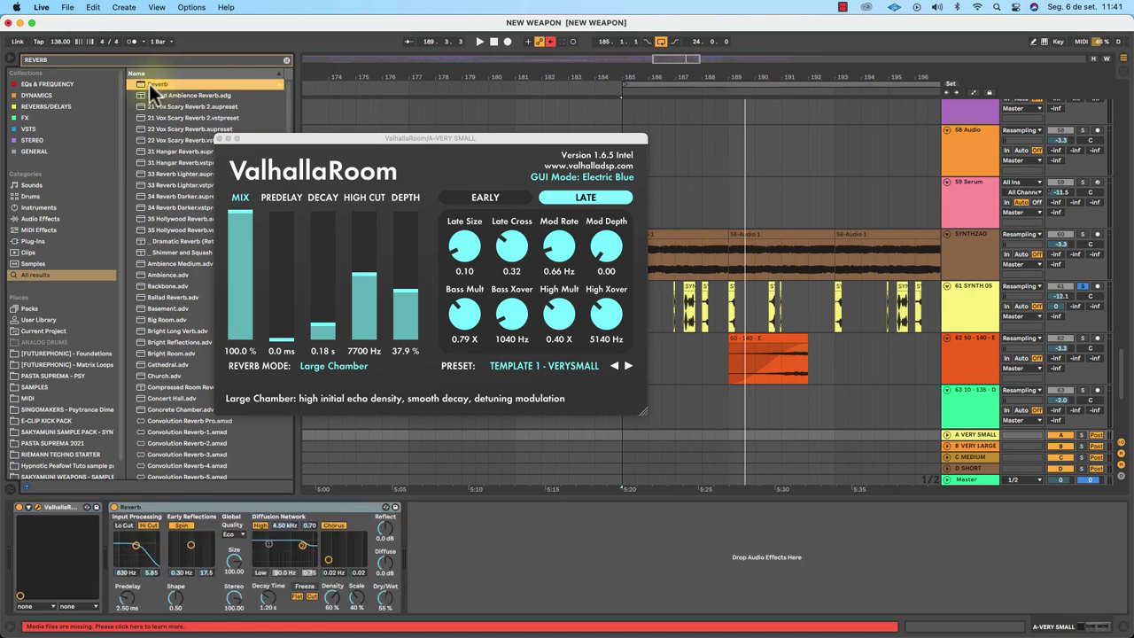
click(159, 504)
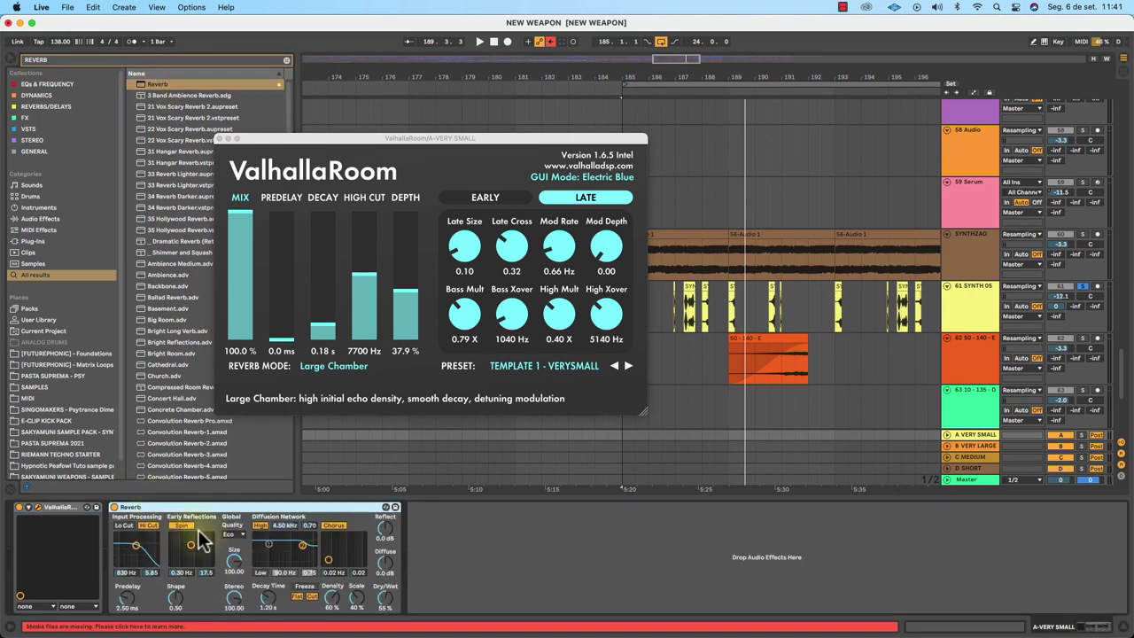
Shorten the stock Reverb's decay time to 209 ms and delete that device from return track A VERY SMALL.
drag(277, 606, 277, 624)
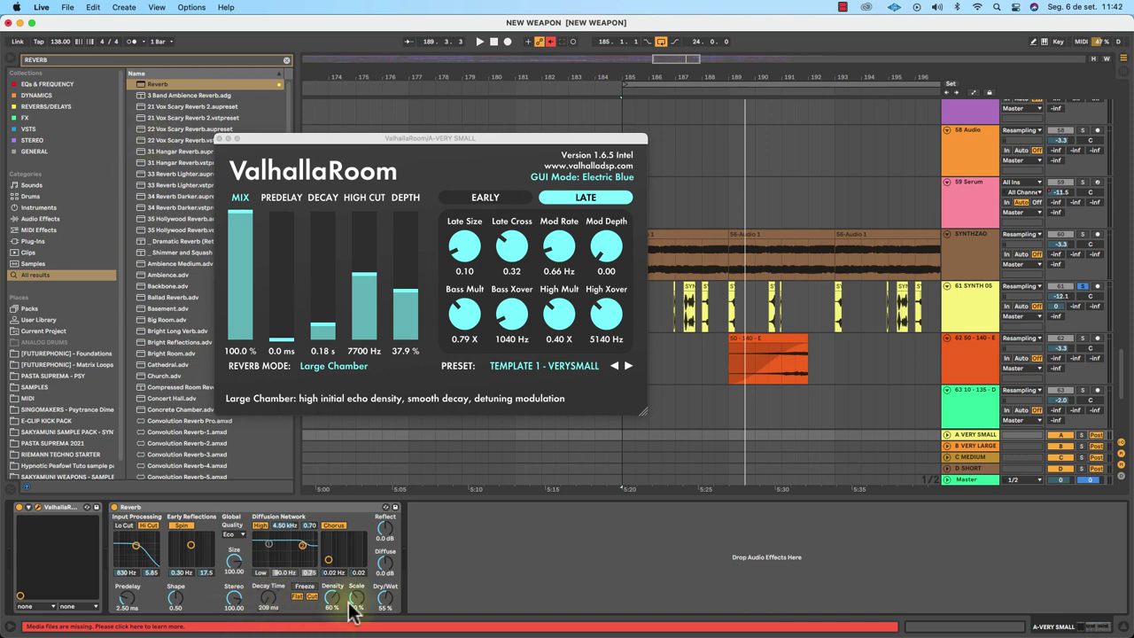
click(202, 524)
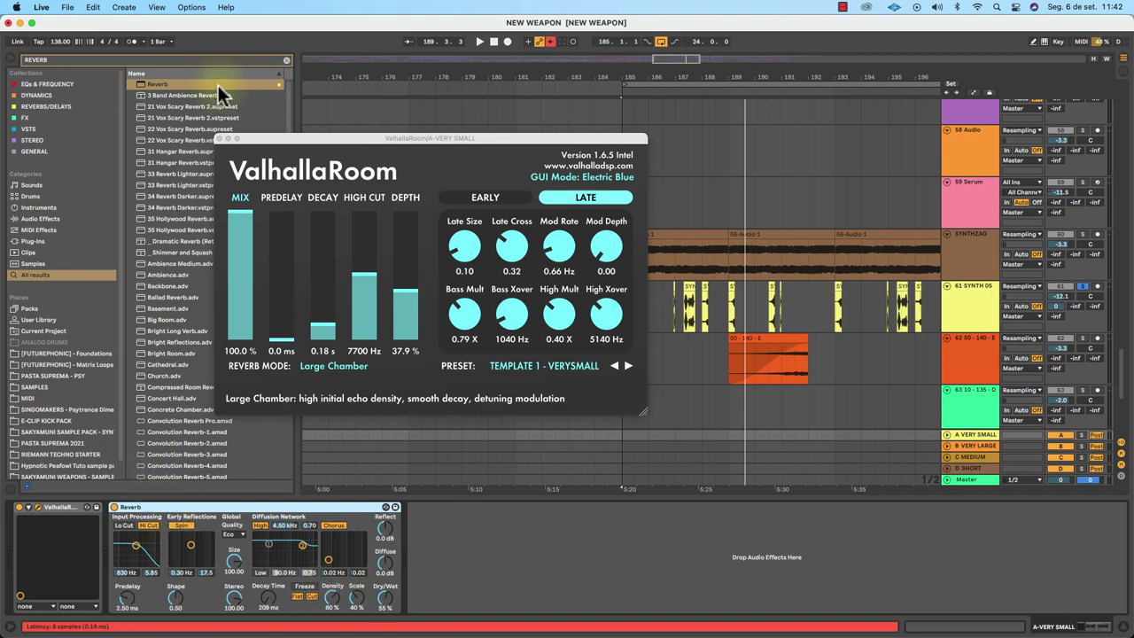
key(Delete)
click(267, 140)
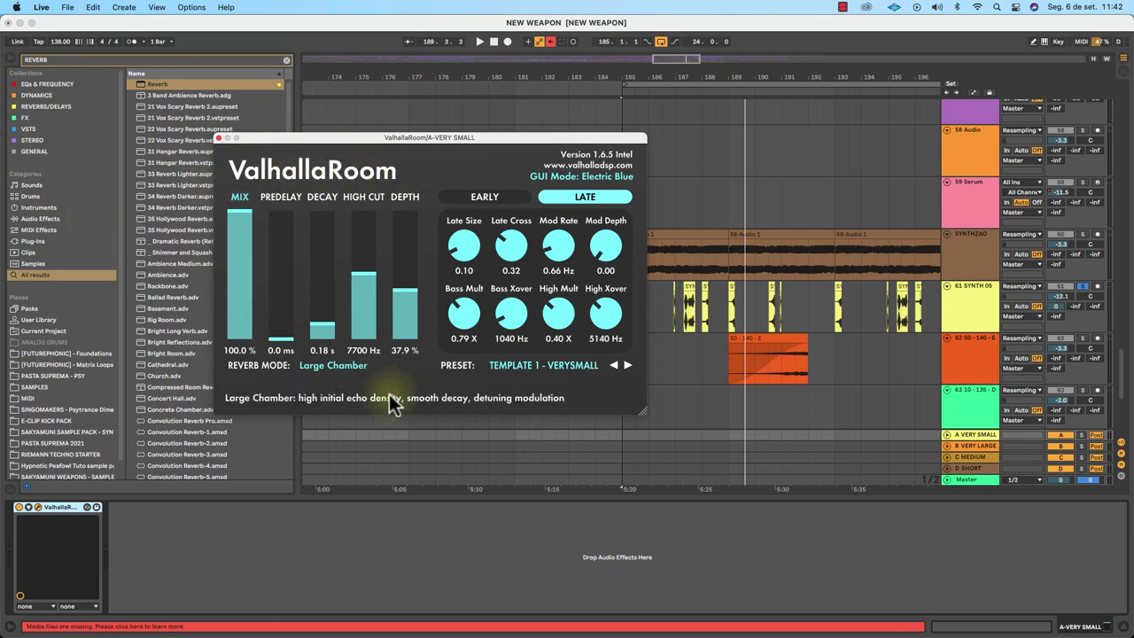
Compare track 61 SYNTH 05 with and without its A send, leaving the send at -inf and the ValhallaRoom window closed.
click(980, 285)
key(space)
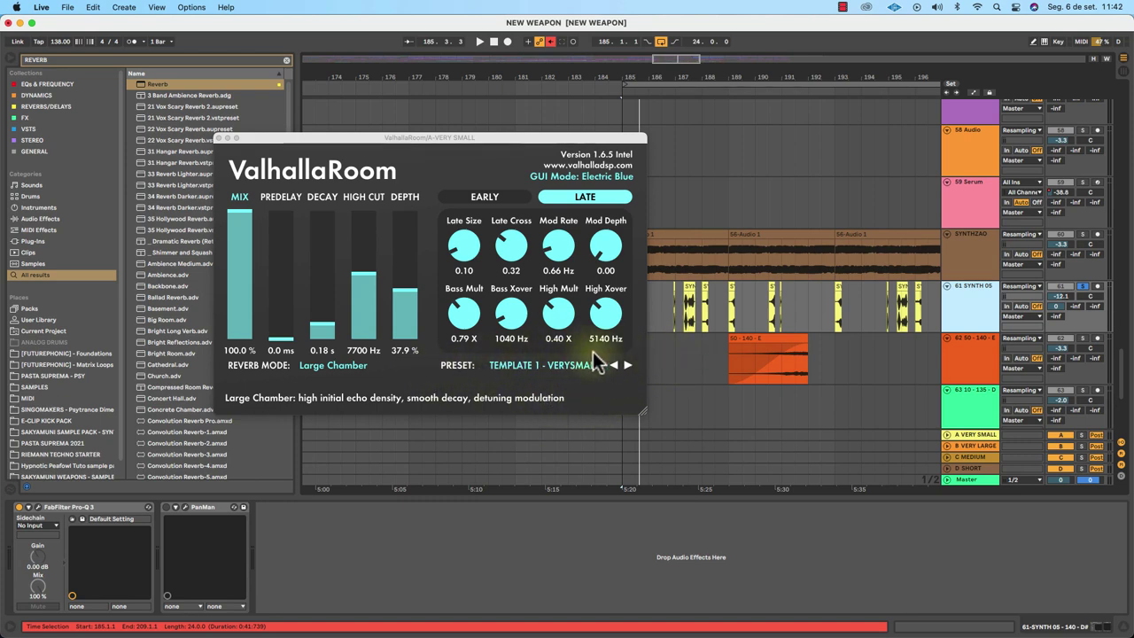
key(space)
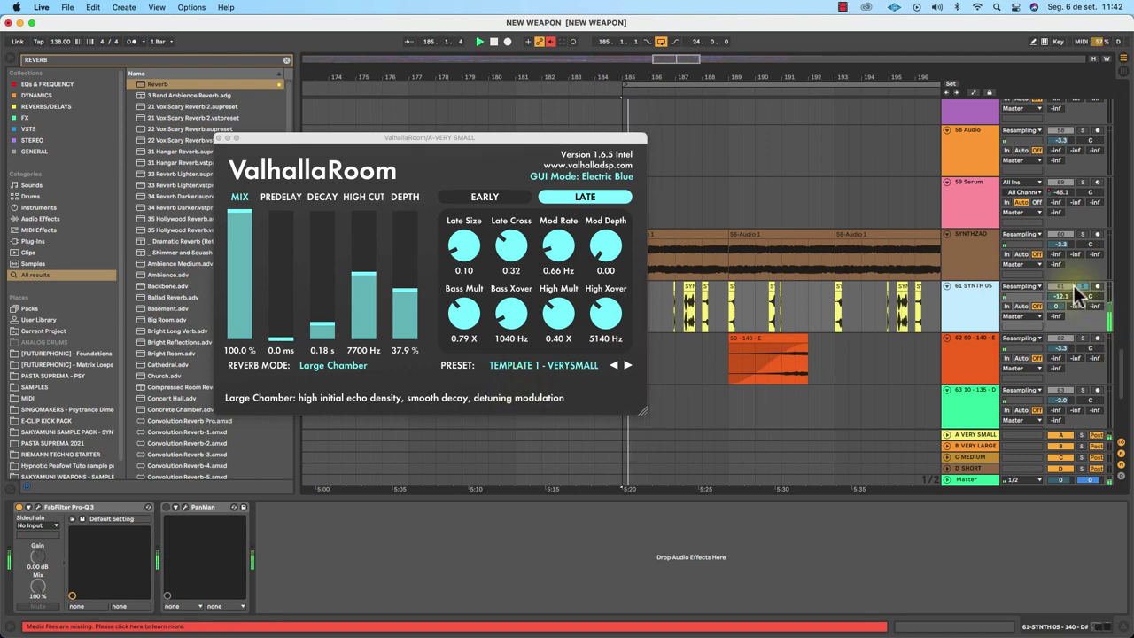
key(space)
double_click(1061, 306)
key(space)
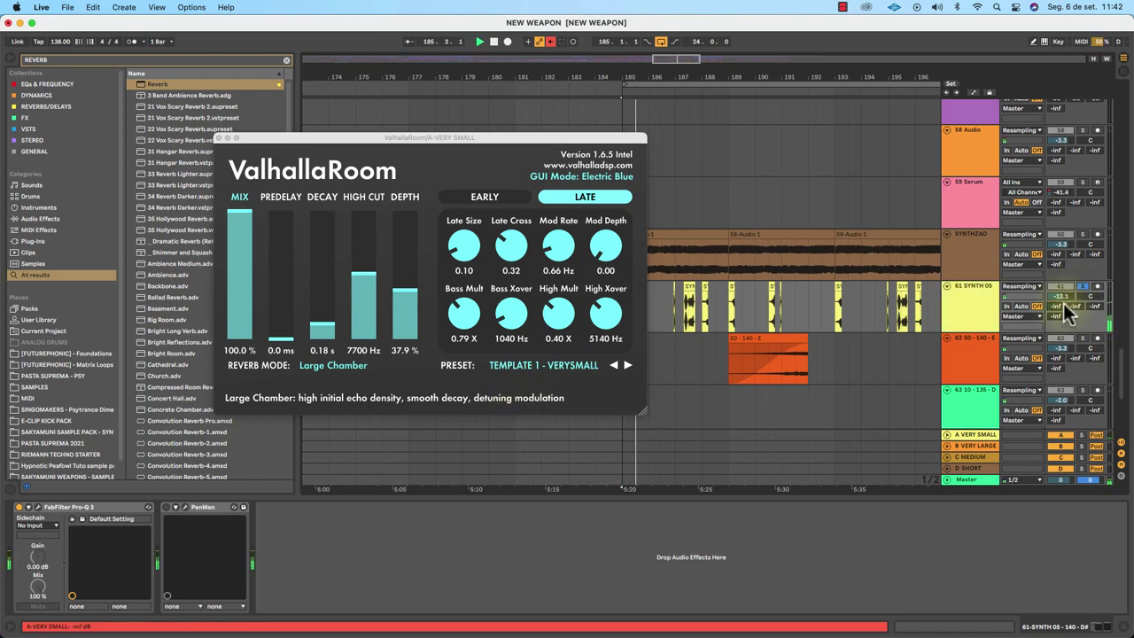
key(space)
key(space)
key(space)
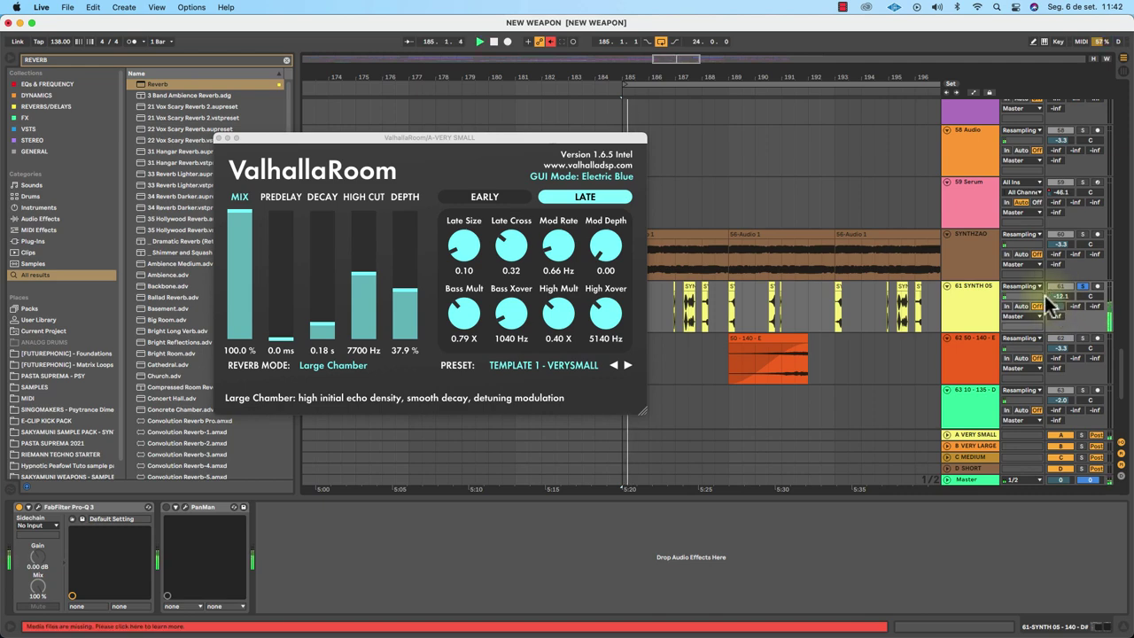
key(space)
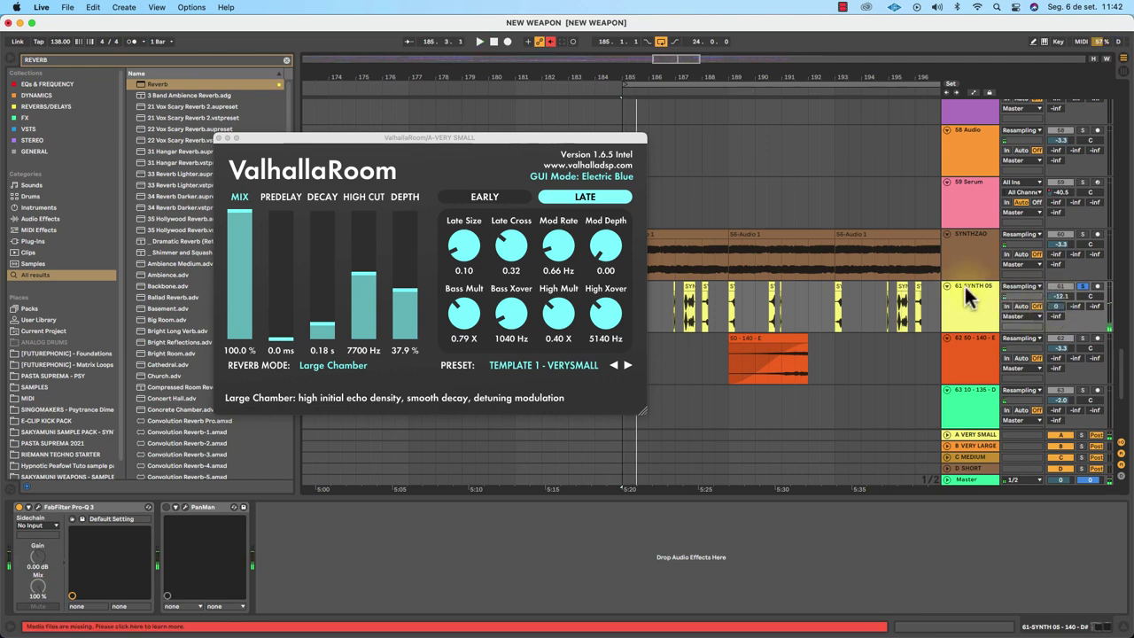
click(220, 137)
double_click(1055, 305)
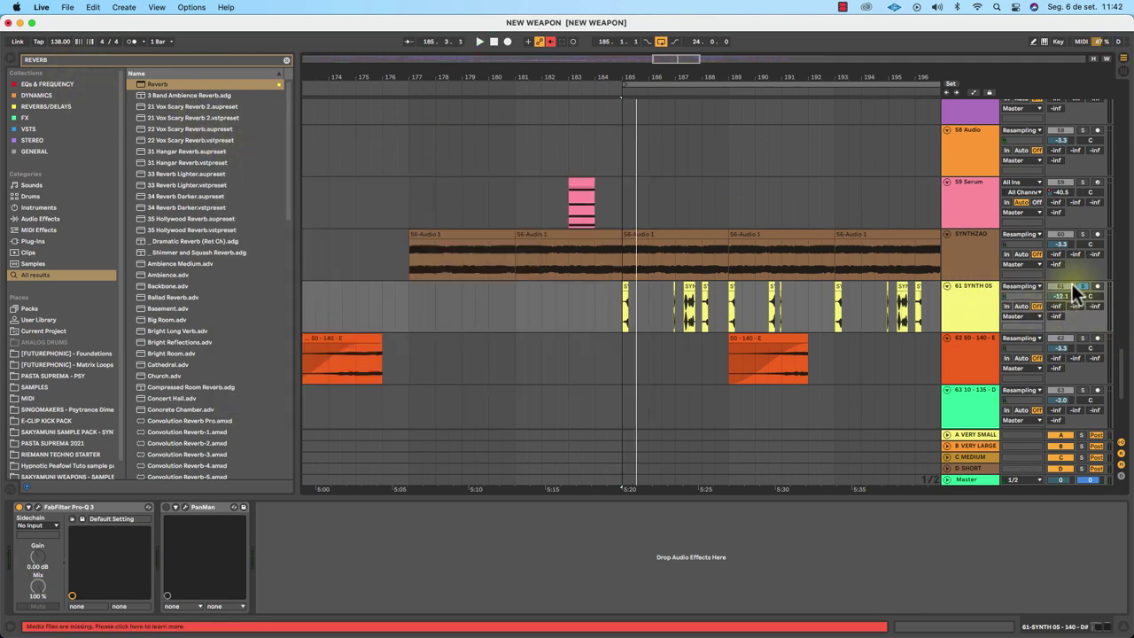
Open ValhallaRoom on return track B VERY LARGE, look through its Cathedrals presets, and close the window.
click(987, 446)
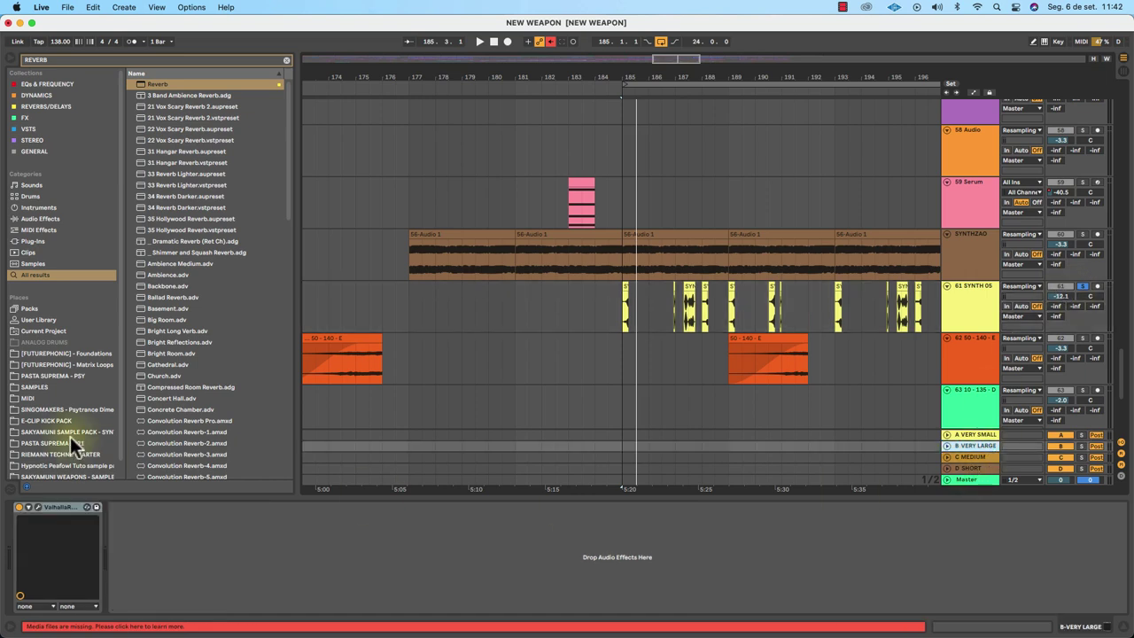
click(36, 507)
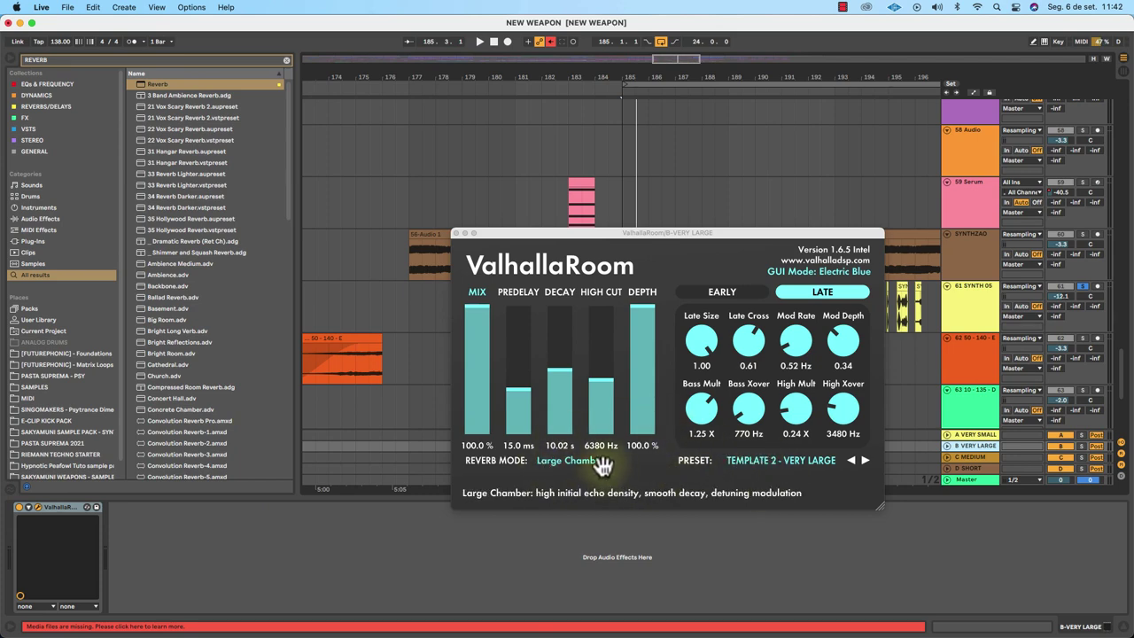
click(772, 462)
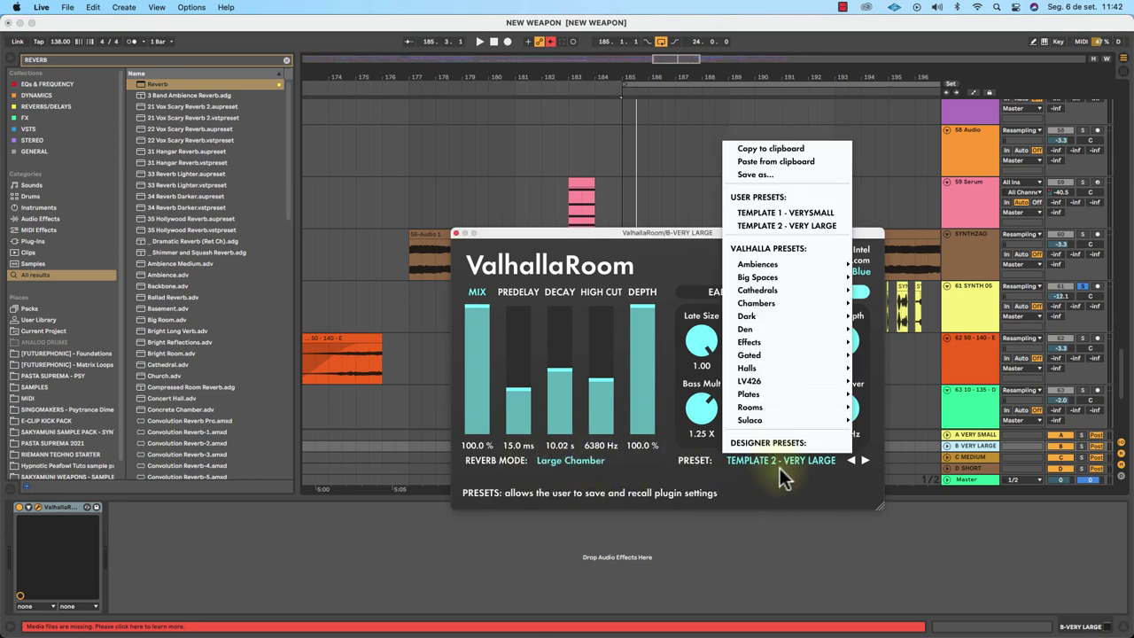
mouse_move(746, 291)
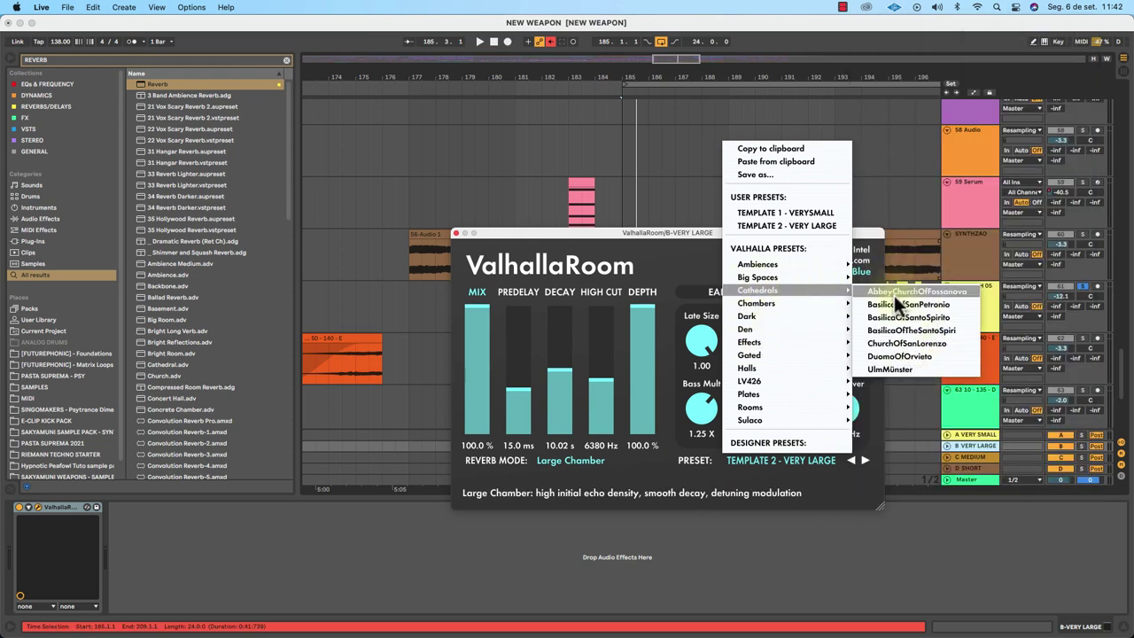
drag(570, 232, 269, 196)
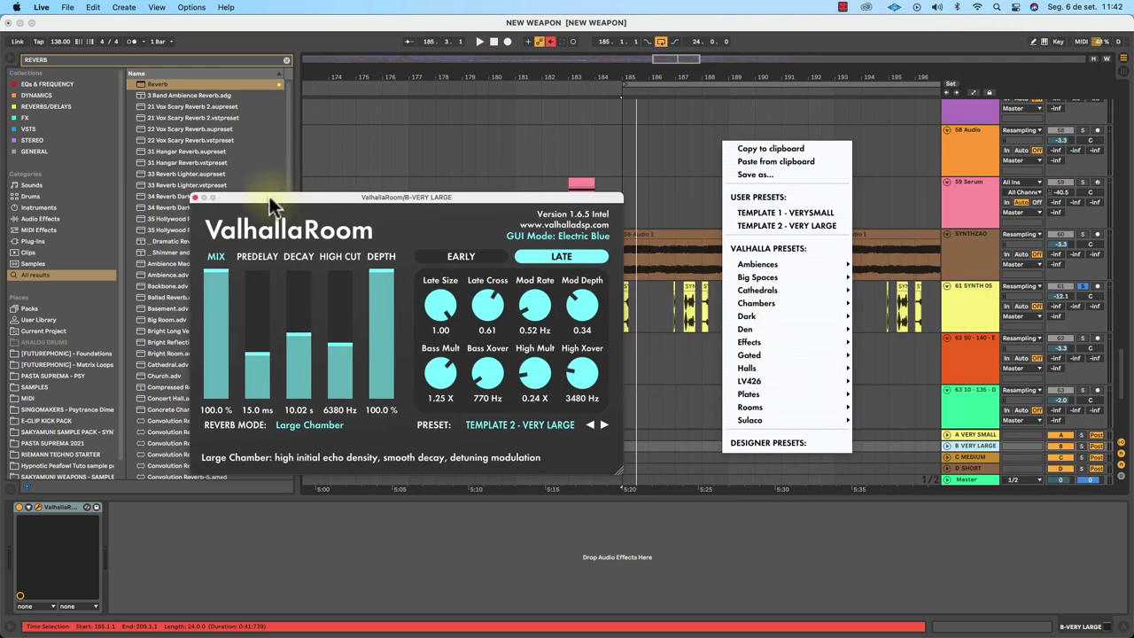
click(195, 197)
Raise the B send of track 61 SYNTH 05 to 0 dB and audition the very large reverb.
click(994, 303)
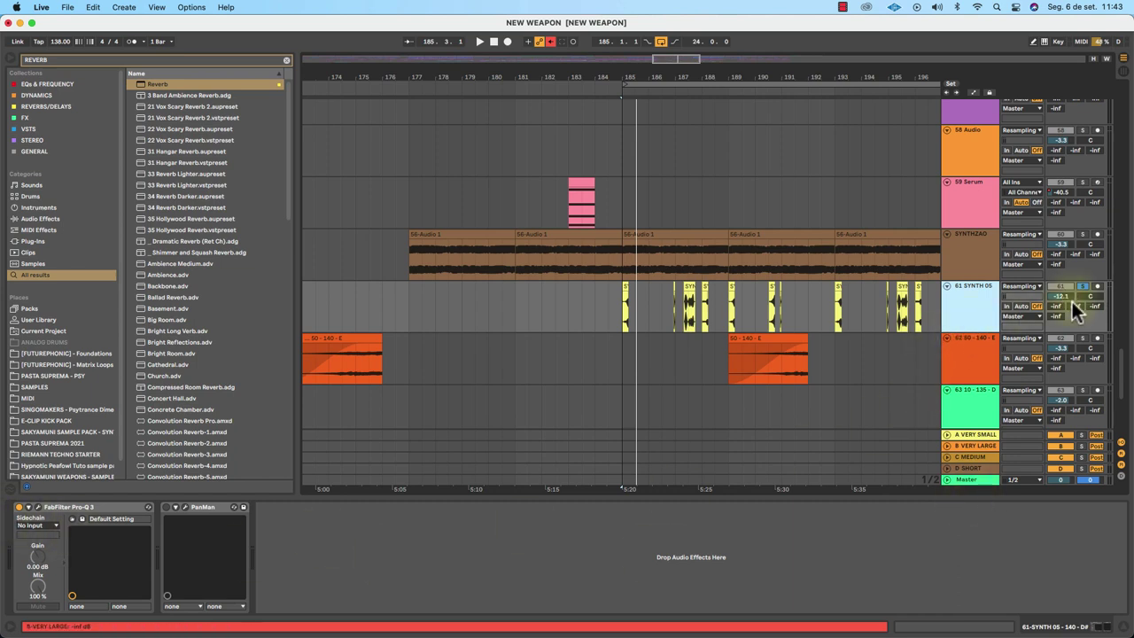
drag(1072, 306, 1071, 230)
click(804, 343)
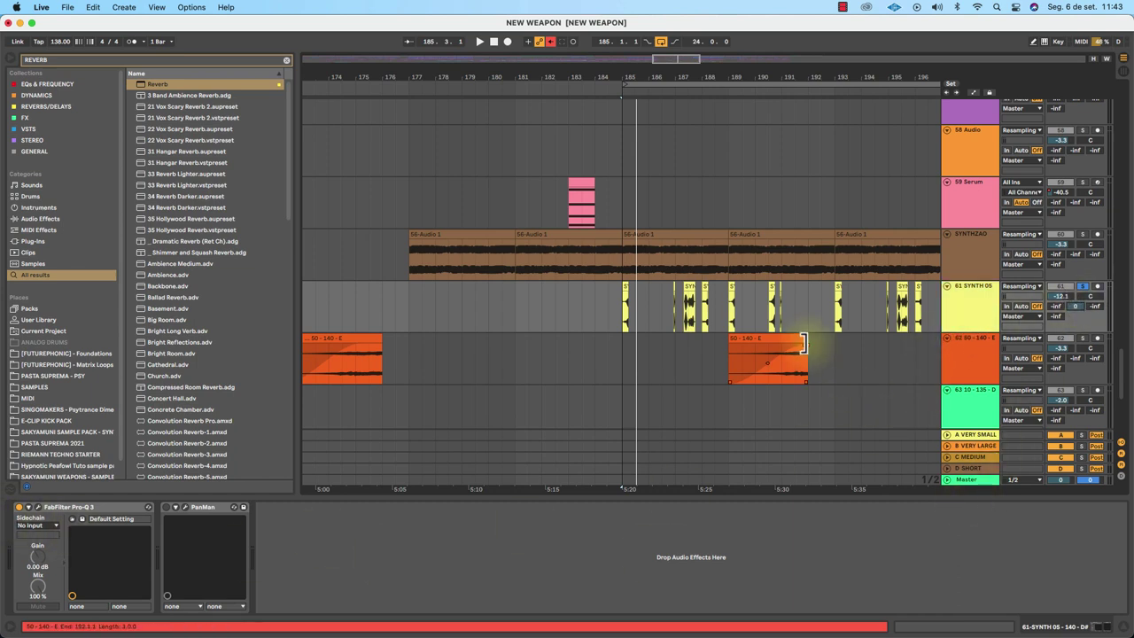
key(space)
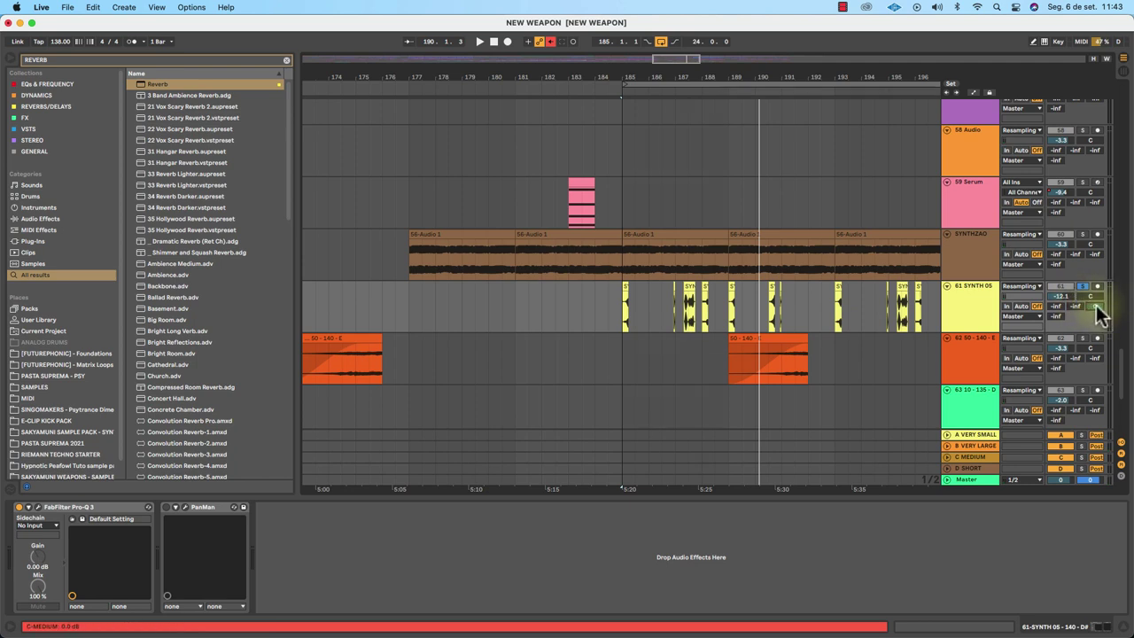
Open Pro-R on return track C MEDIUM, audition its TEMPLATE 3 - MEDIUM preset on the synth, and close the window.
click(963, 455)
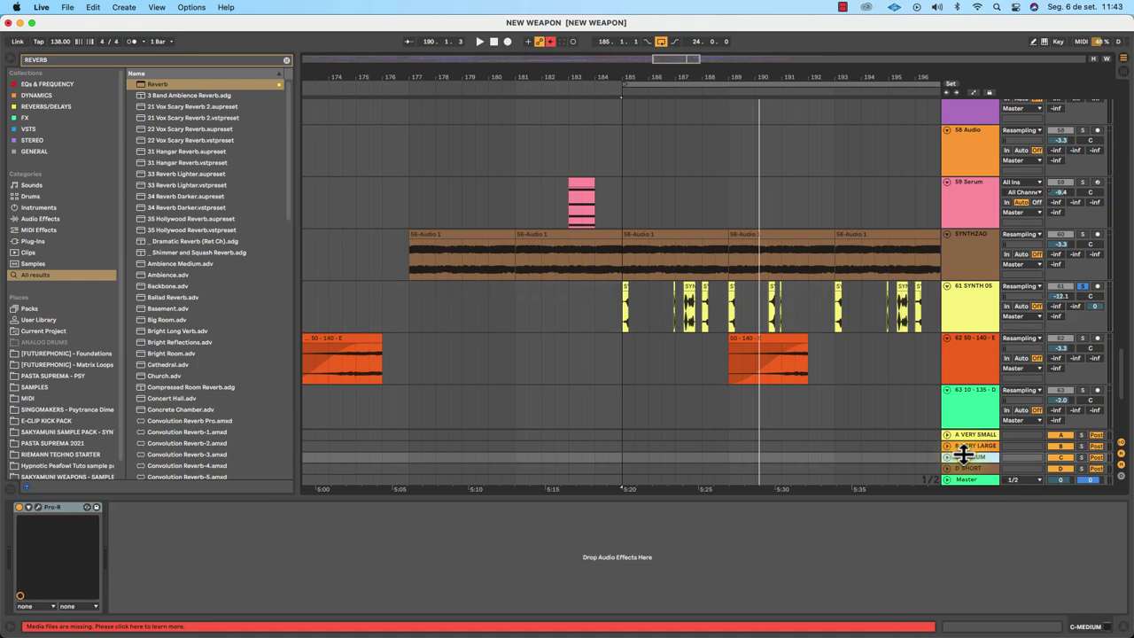
click(36, 506)
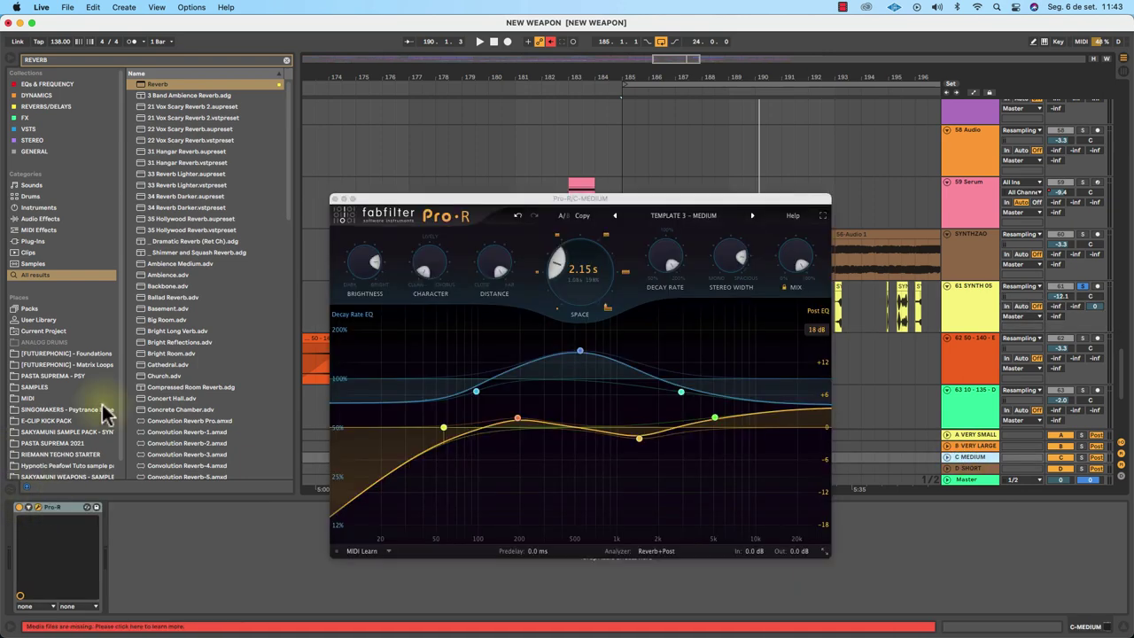
drag(450, 198, 291, 111)
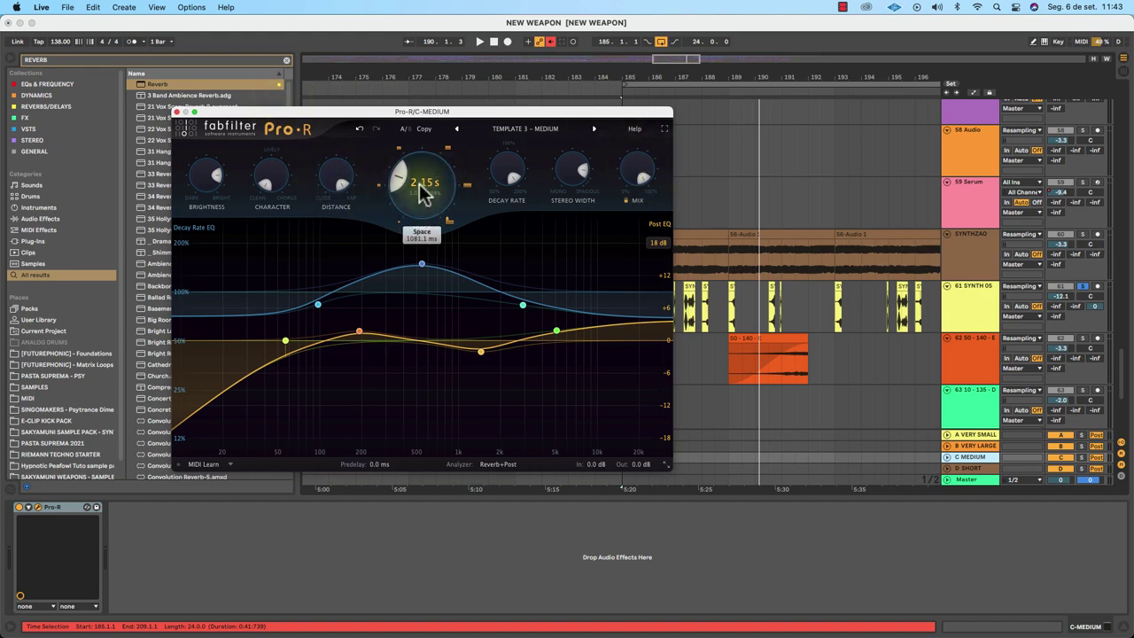
mouse_move(433, 195)
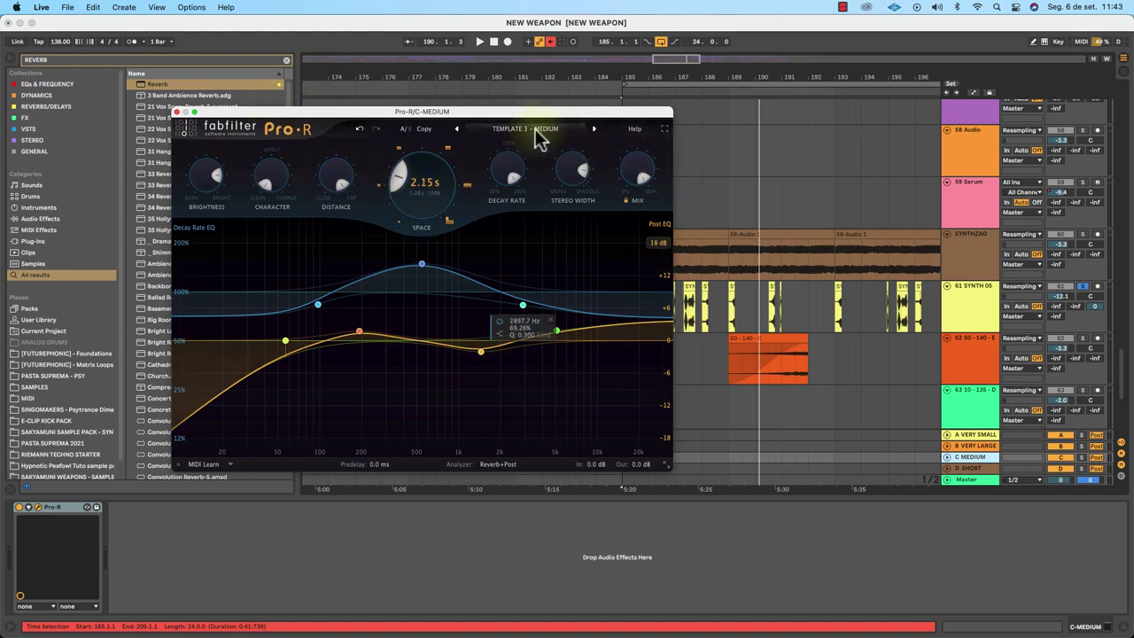
key(space)
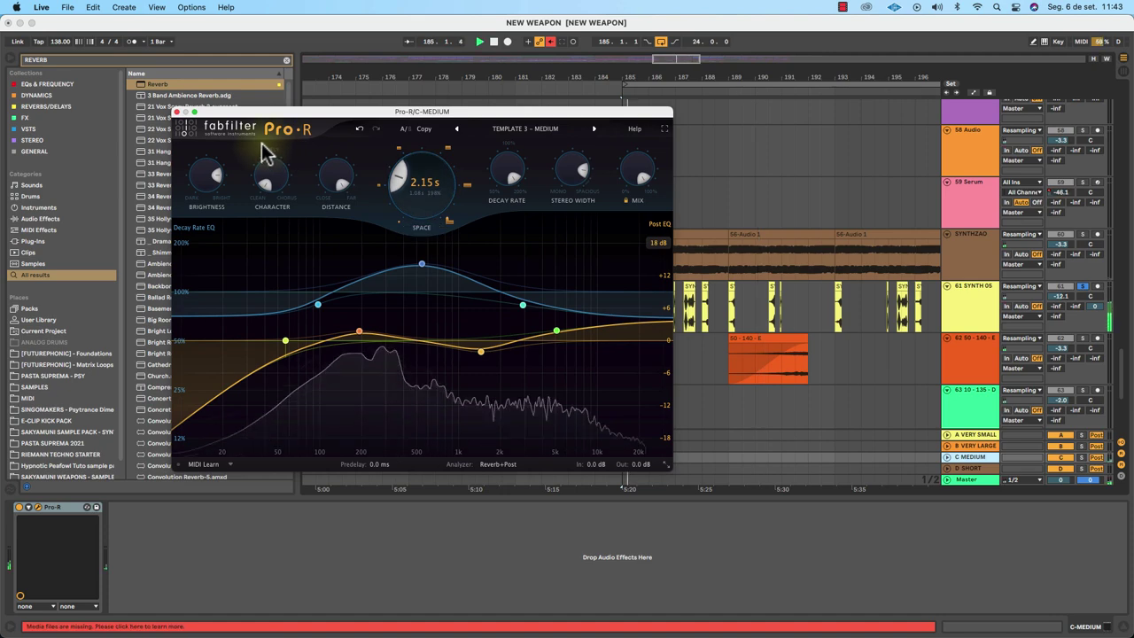
click(177, 111)
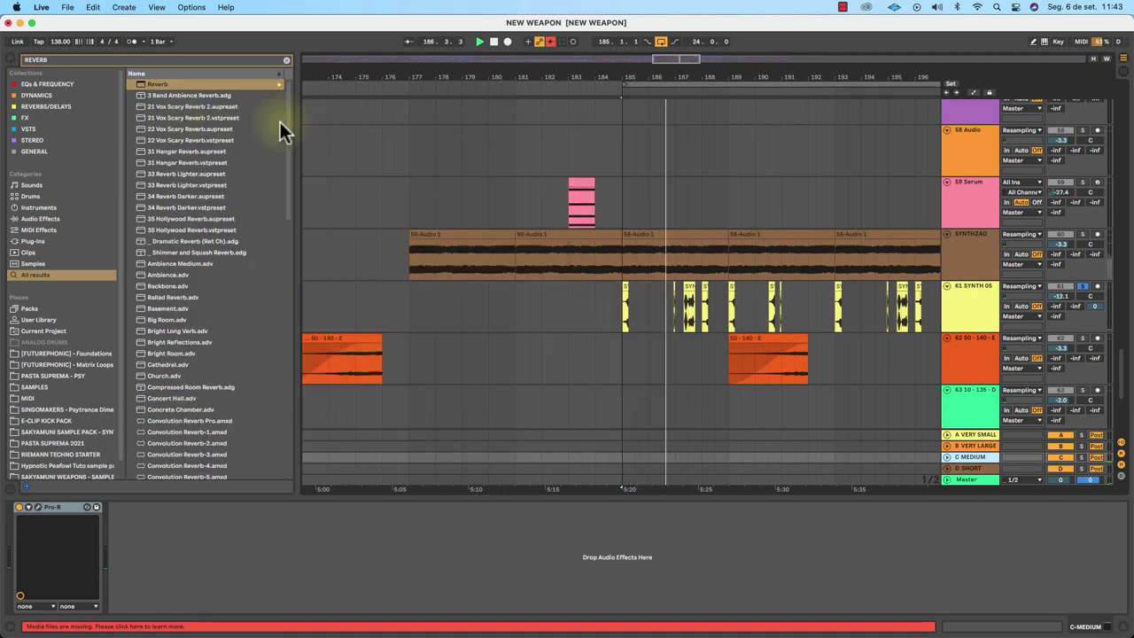
Check the FabFilter Pro-Q 3 on track 61 SYNTH 05 with playback stopped and close its window.
click(972, 303)
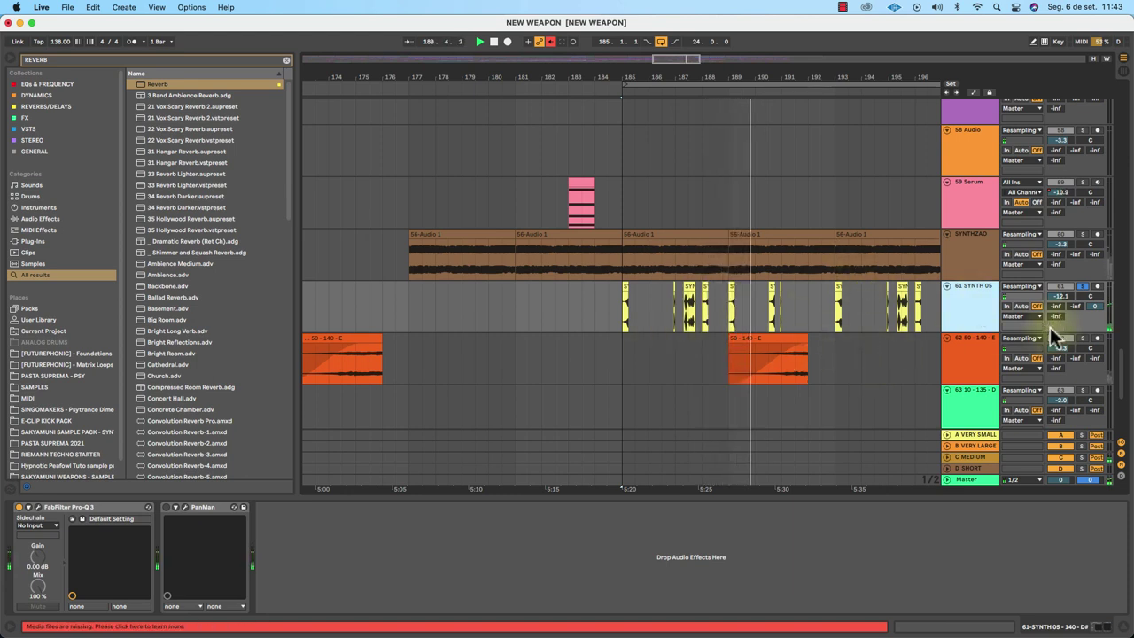
key(minus)
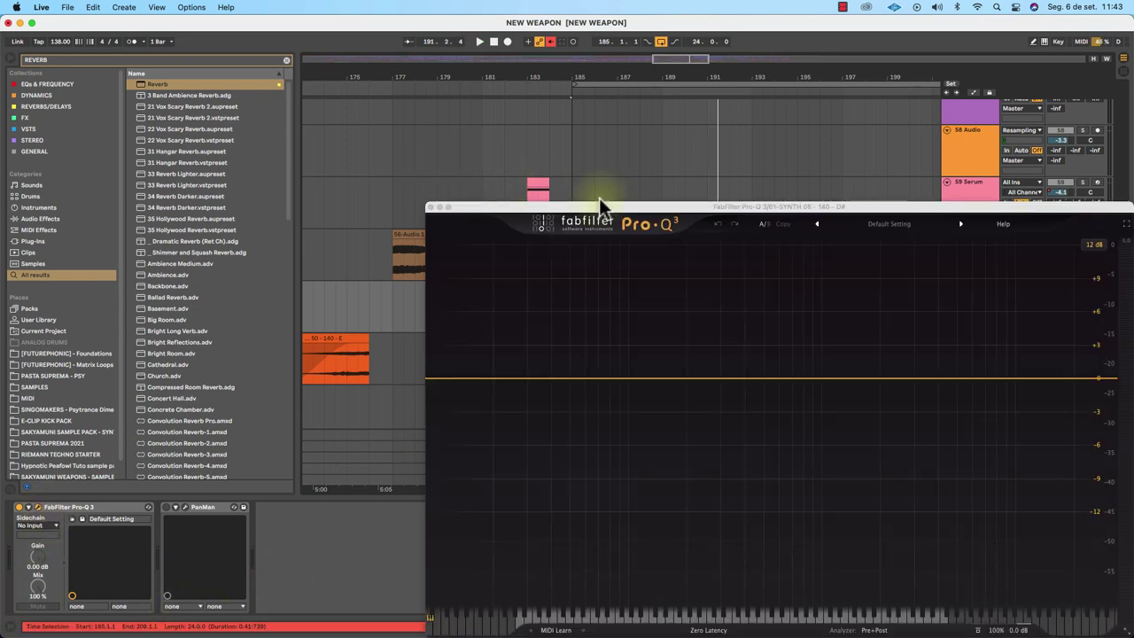
click(429, 207)
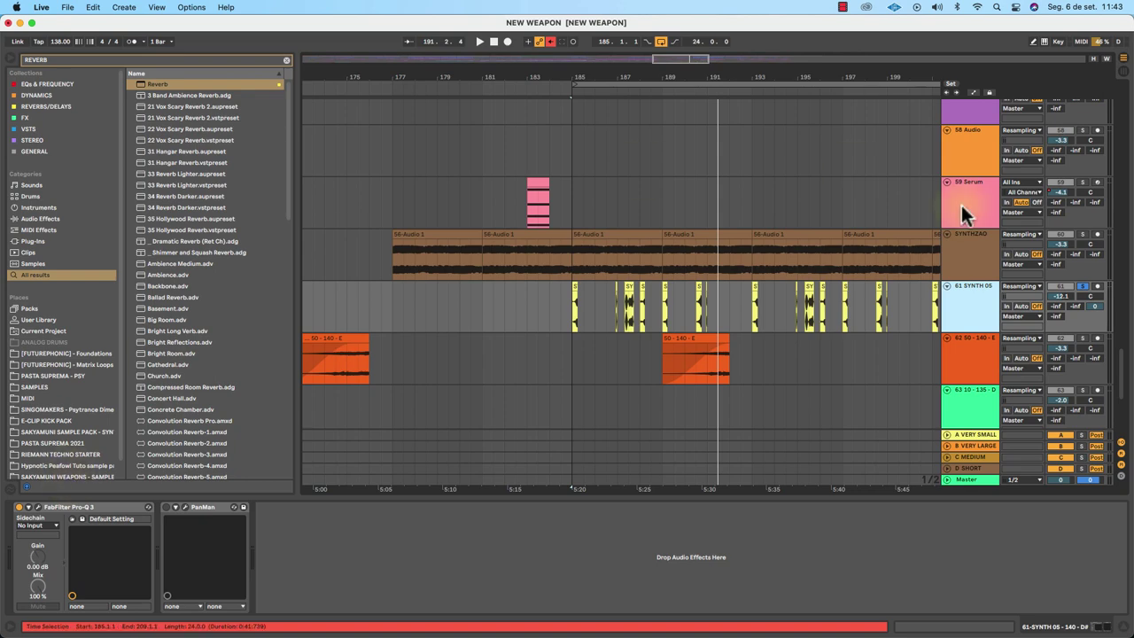
Reopen Pro-R on return track C MEDIUM to review its settings and close it.
click(970, 457)
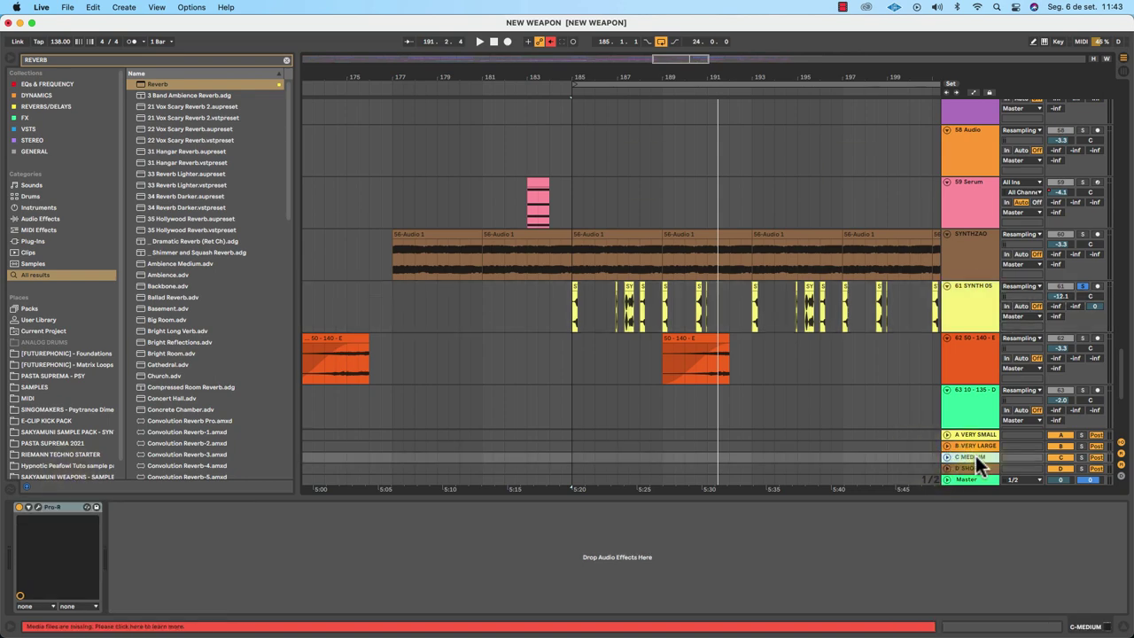
click(37, 505)
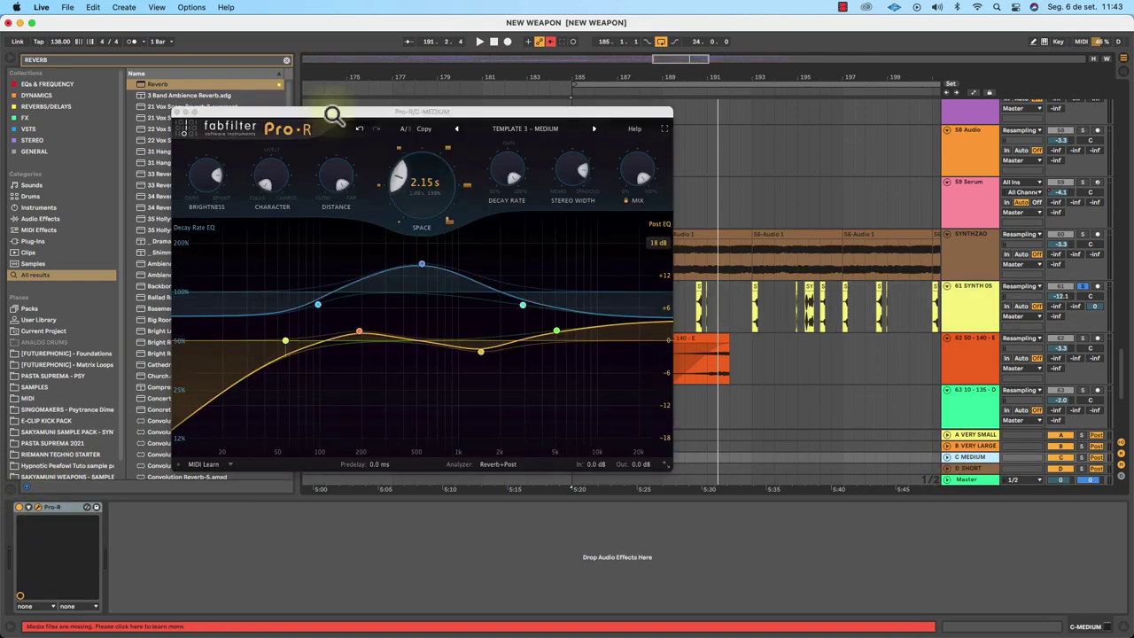
click(178, 112)
Open Pro-R on return track D SHORT and move its window clear of the track sends.
click(973, 469)
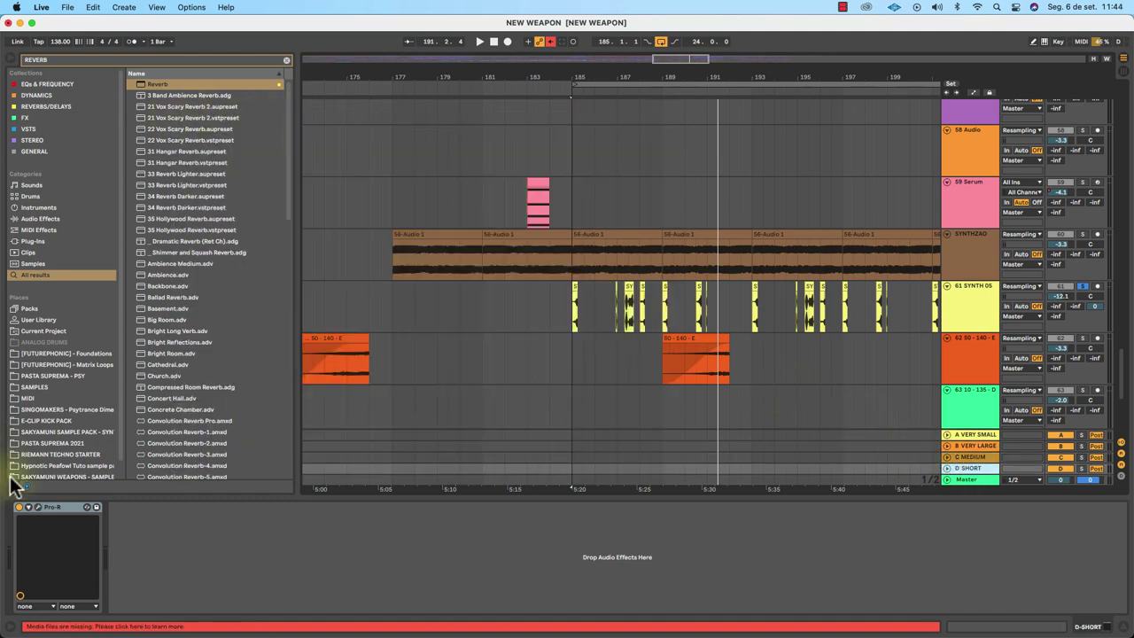
click(37, 506)
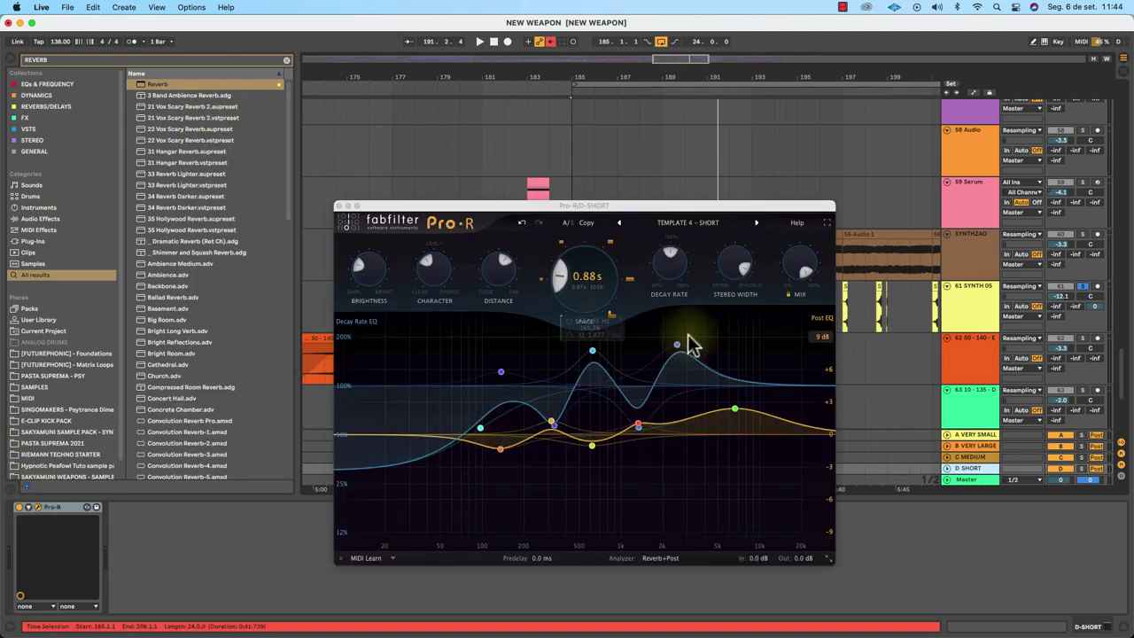
drag(748, 214, 544, 198)
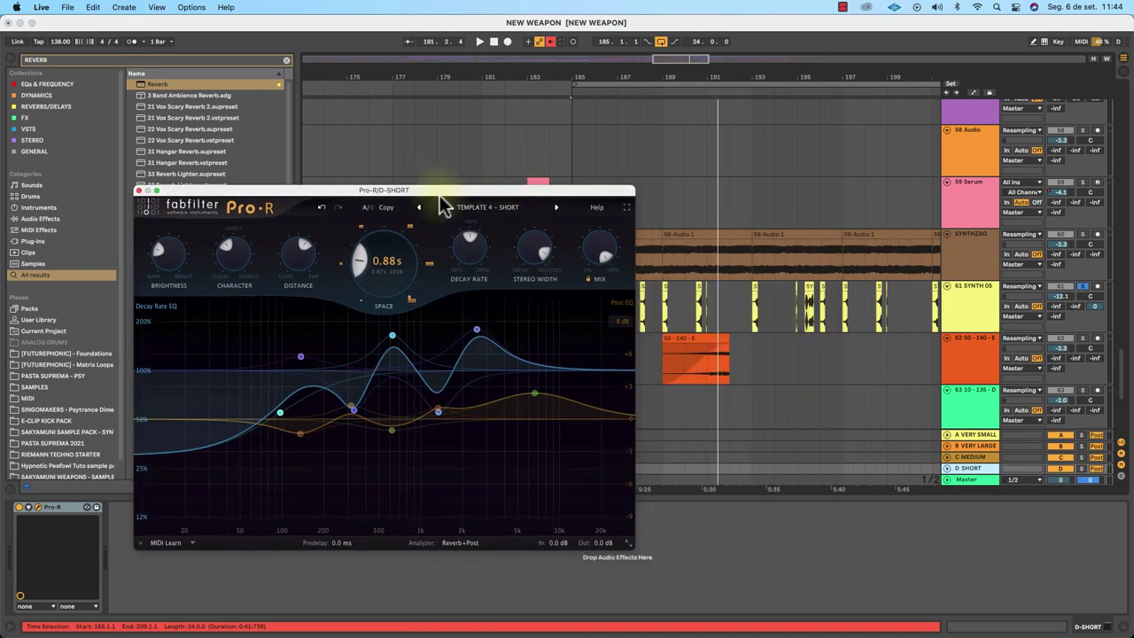
On track 61 SYNTH 05, reset the C send to -inf, audition the D send at 0 dB, and lower it back to -inf.
drag(1095, 307, 1095, 351)
click(1055, 324)
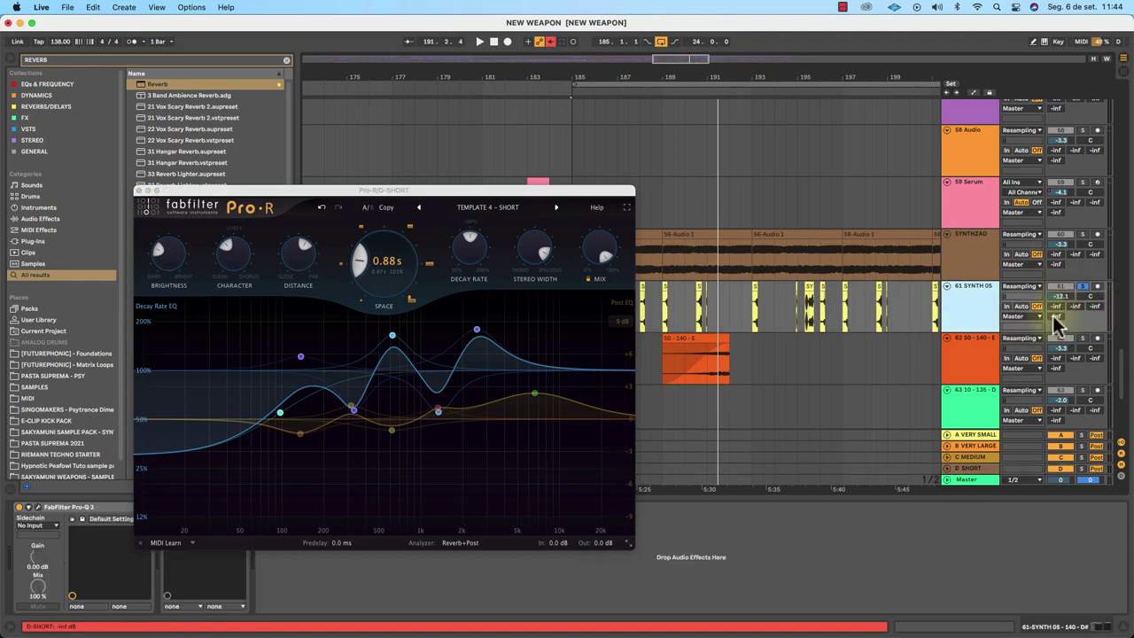
key(space)
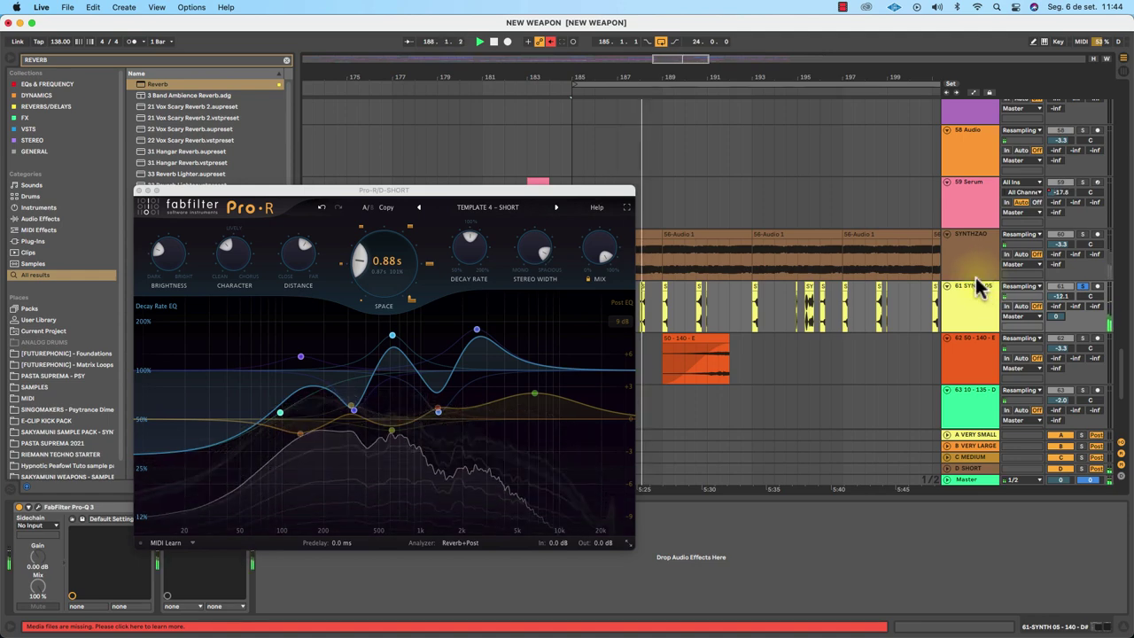
drag(1060, 317, 1060, 337)
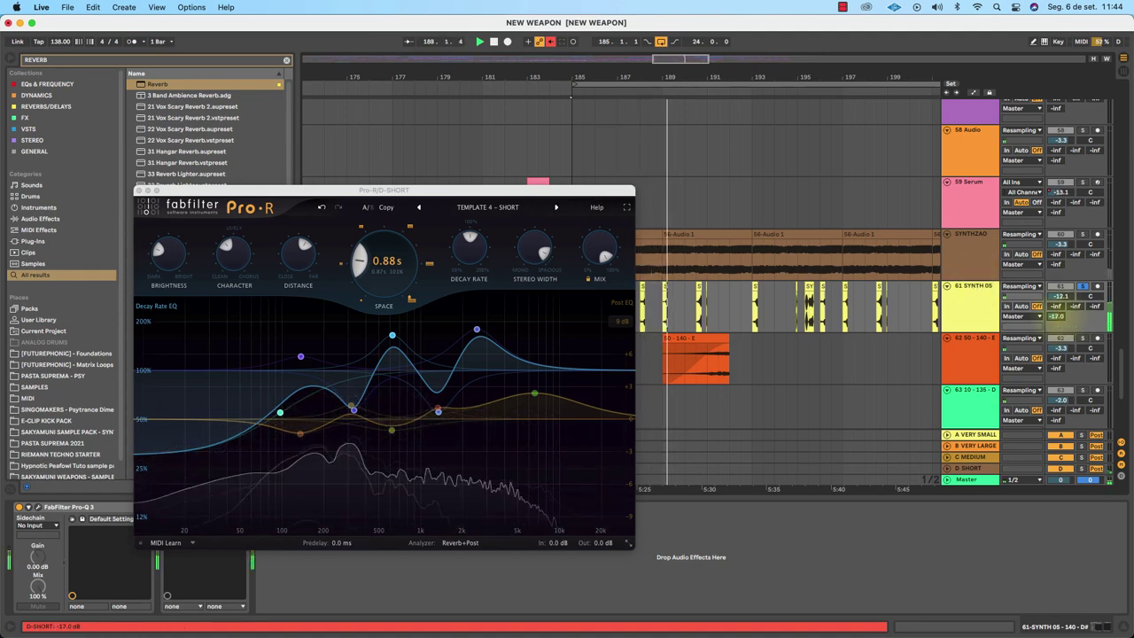
key(space)
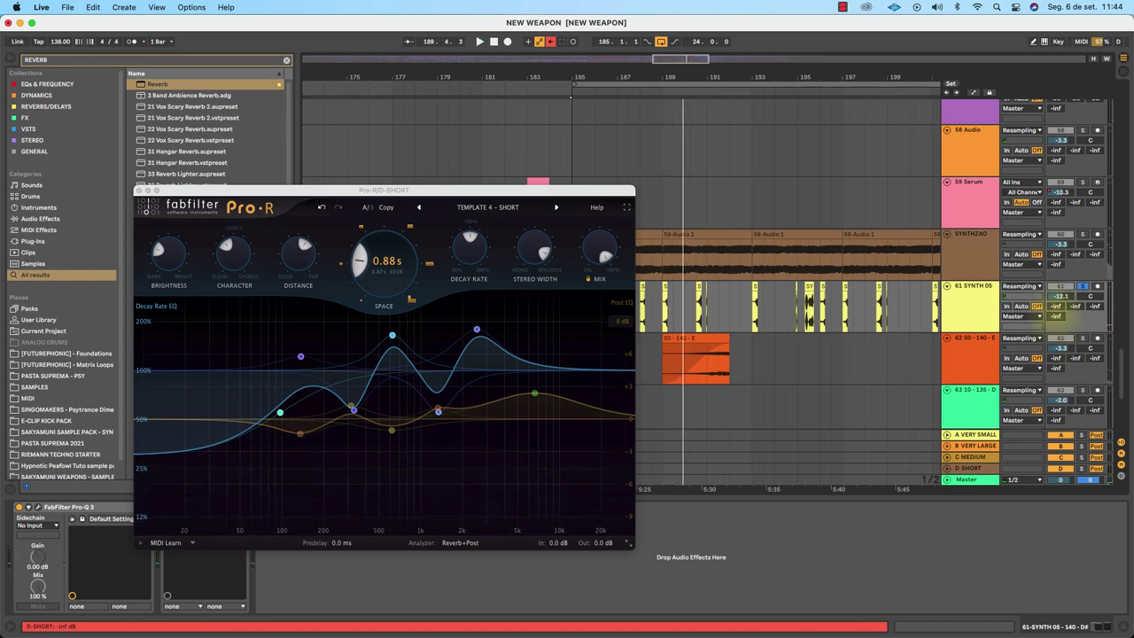
Close the Pro-R window and look at the devices on the SYNTHZAO and 59 Serum tracks.
click(139, 190)
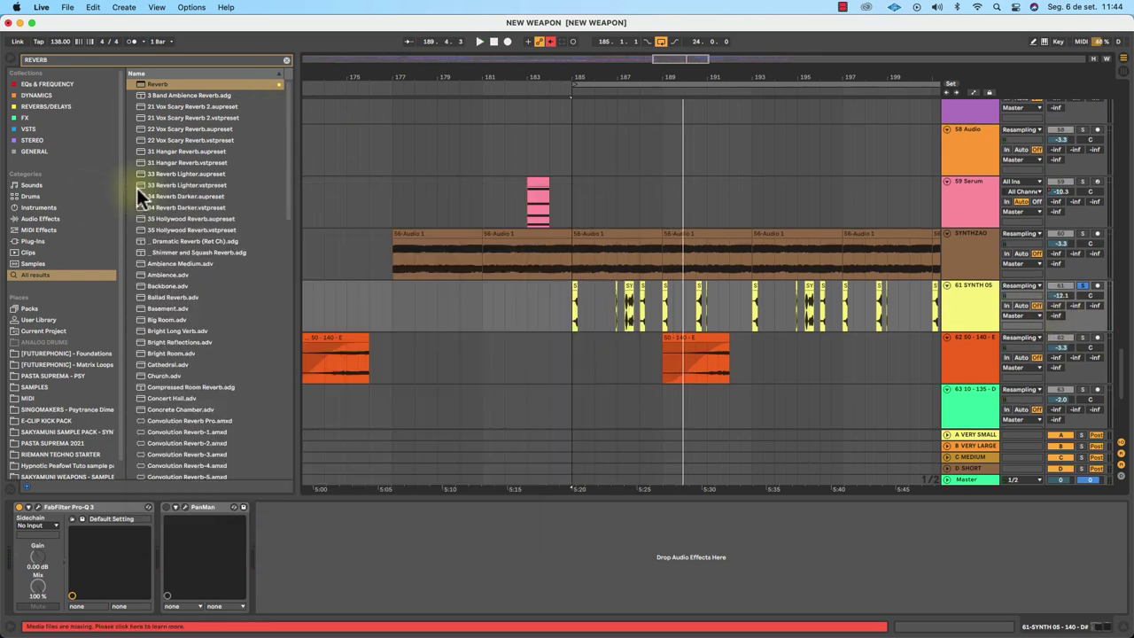
click(492, 229)
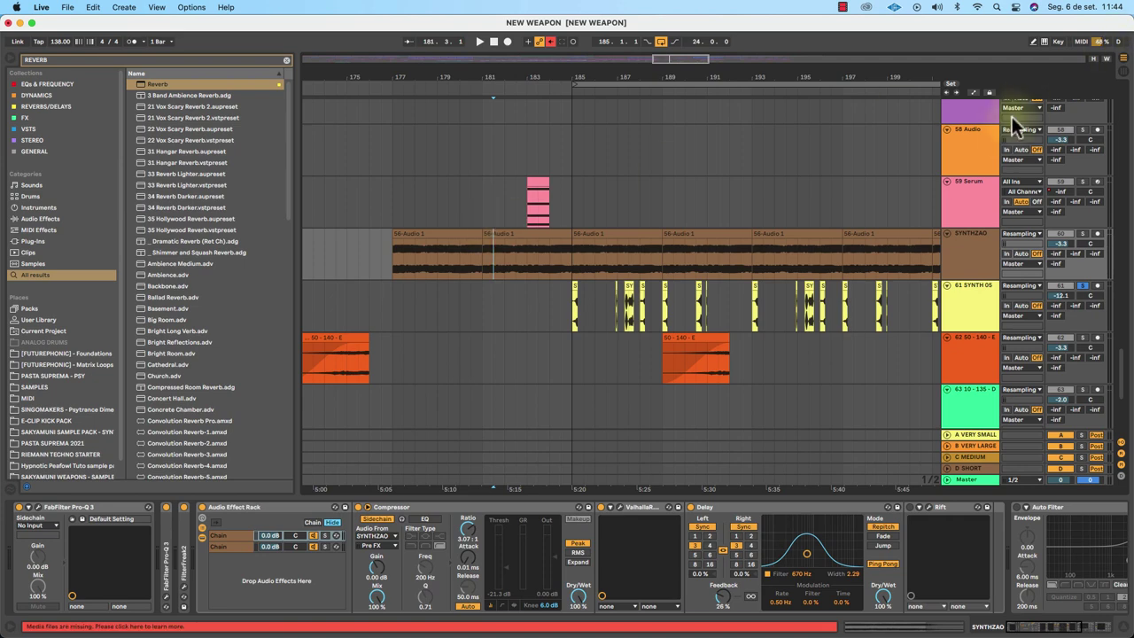
click(944, 200)
scroll(829, 199, up, 10)
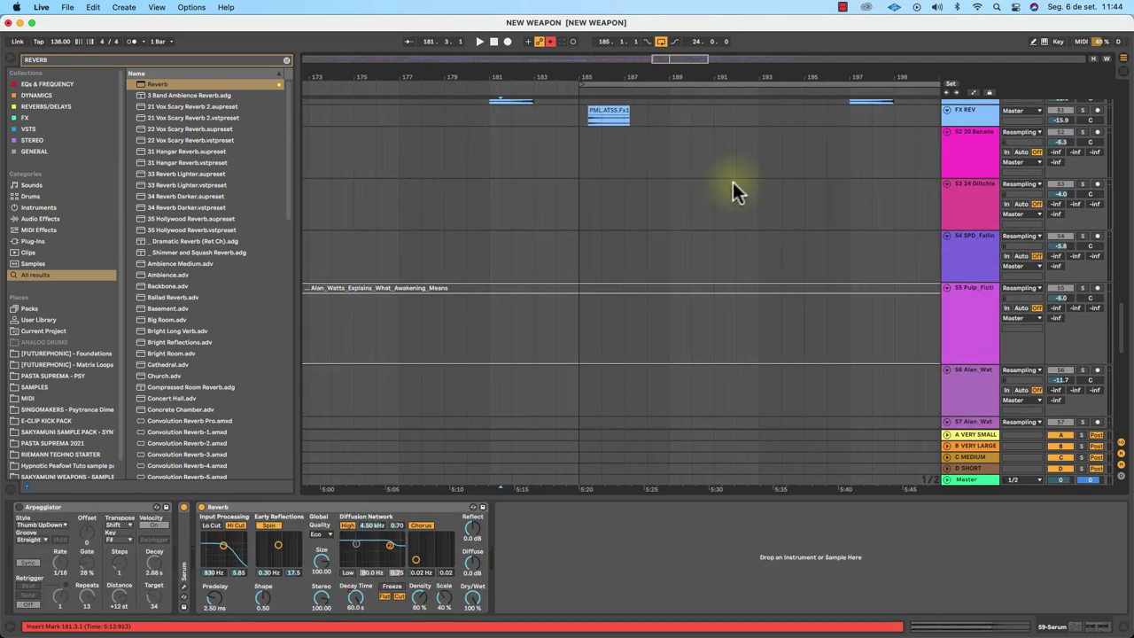
Solo FX REV track 51 and play its clip near bar 185.
click(600, 117)
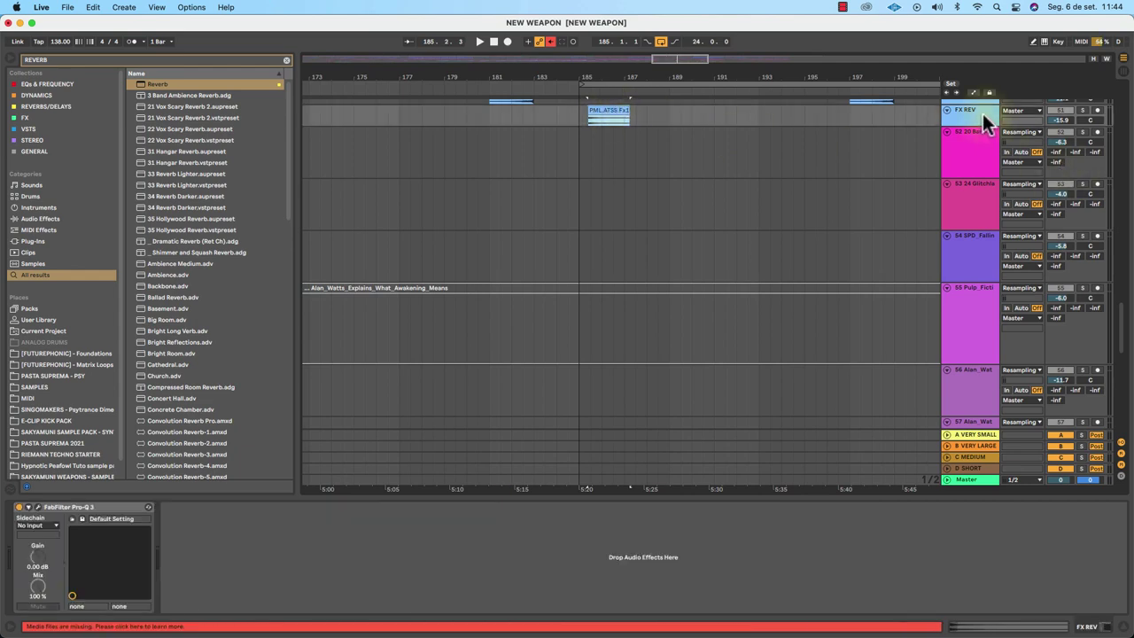
click(1081, 110)
key(space)
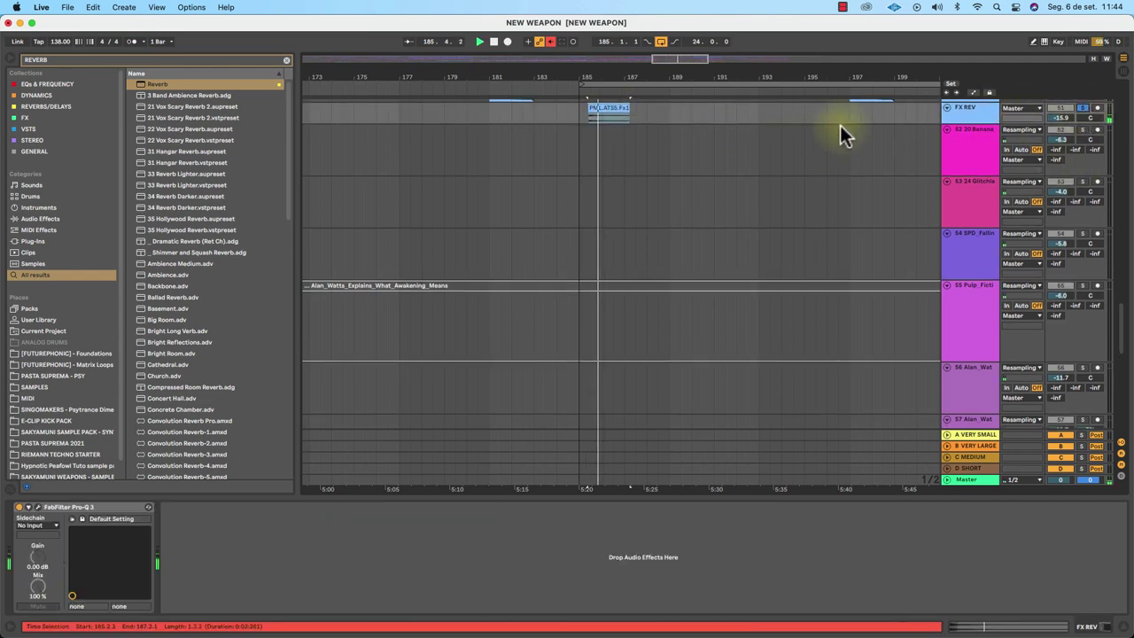
scroll(839, 125, up, 5)
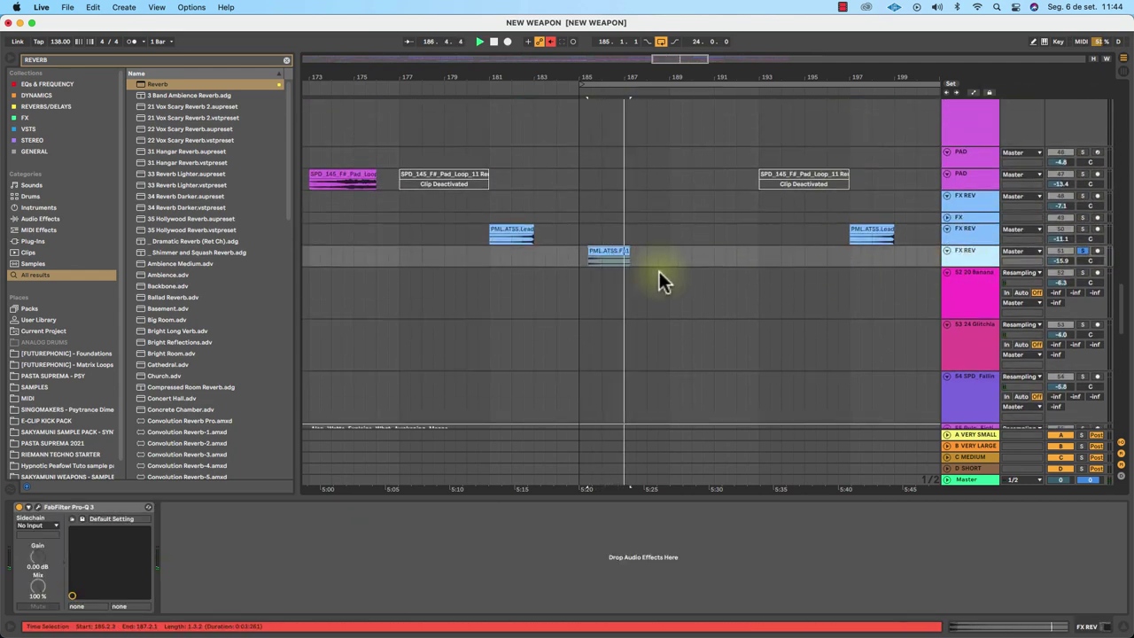
key(space)
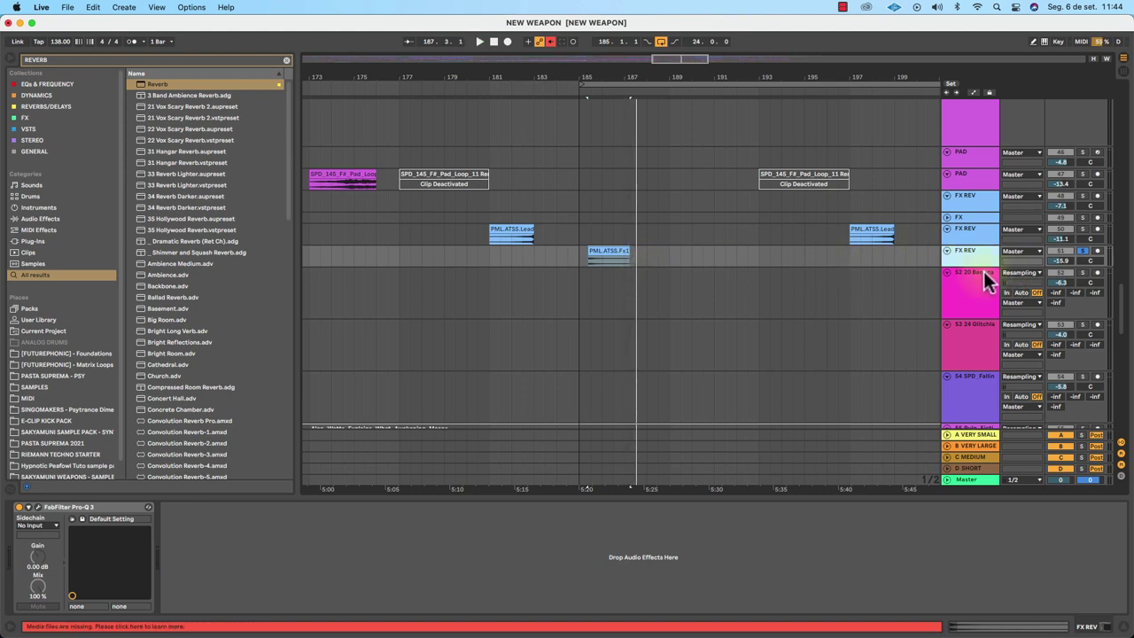
Enlarge FX REV track 51, audition its A send at 0 dB, and return the send to -inf.
scroll(983, 271, down, 5)
scroll(994, 186, up, 4)
drag(972, 249, 982, 304)
key(space)
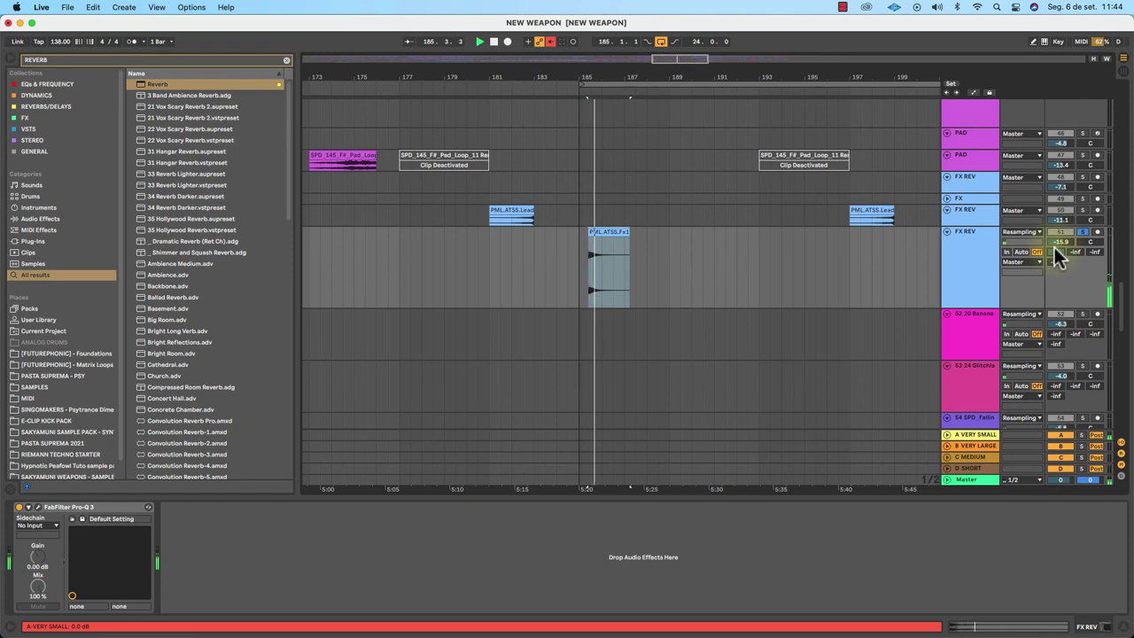
drag(1052, 247, 1054, 272)
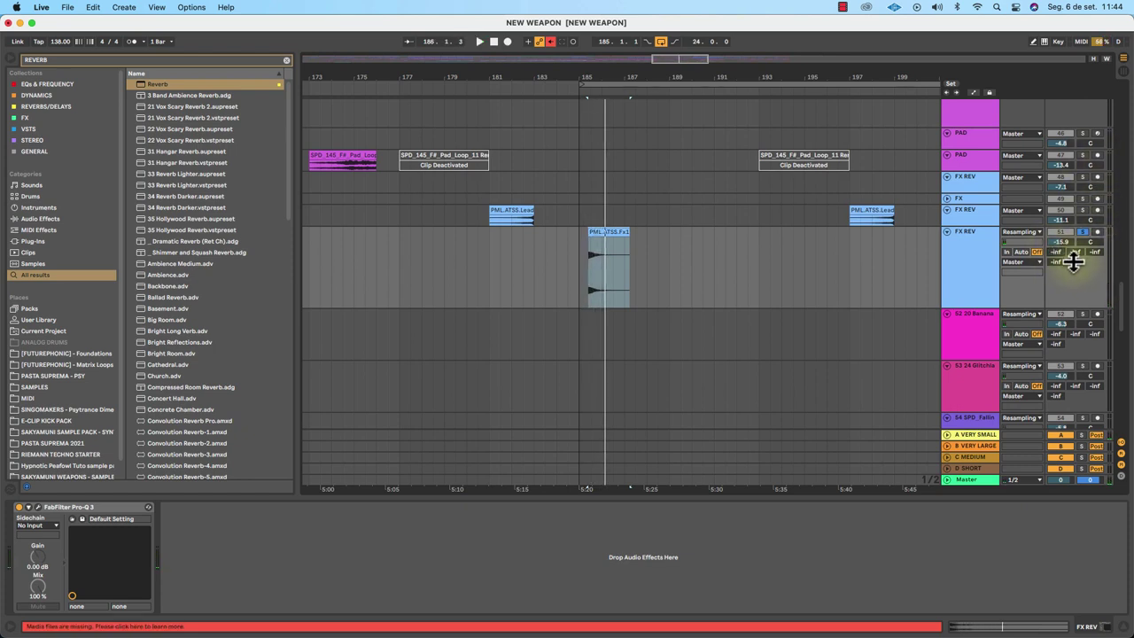
key(space)
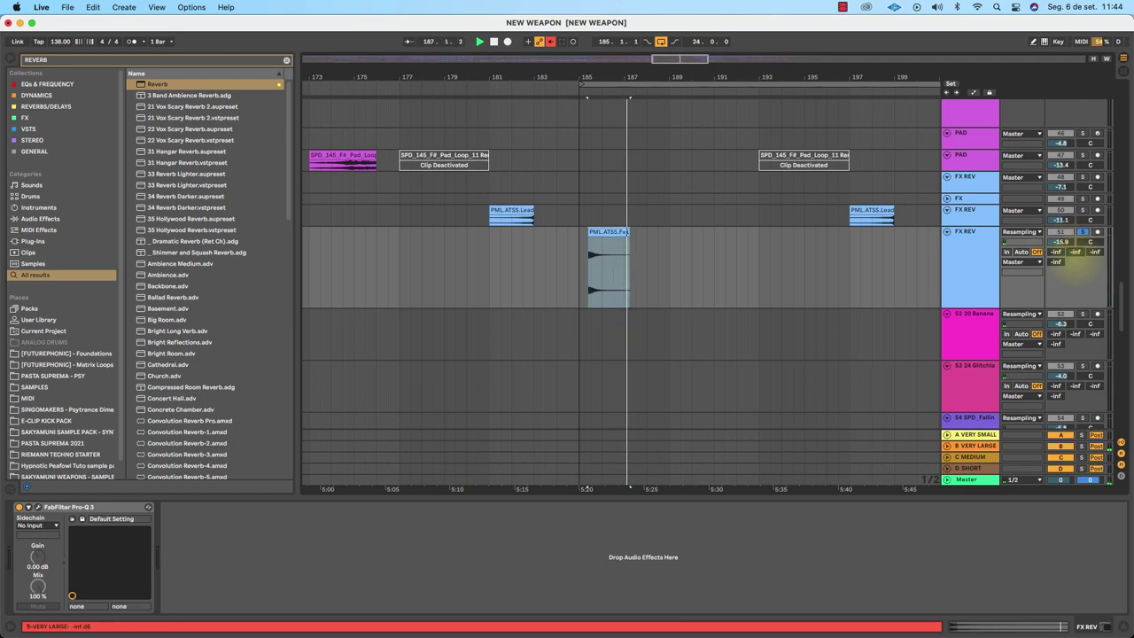
Solo FX REV track 50, enlarge it, and play its clip near bar 197 with the A send at 0 dB.
click(877, 211)
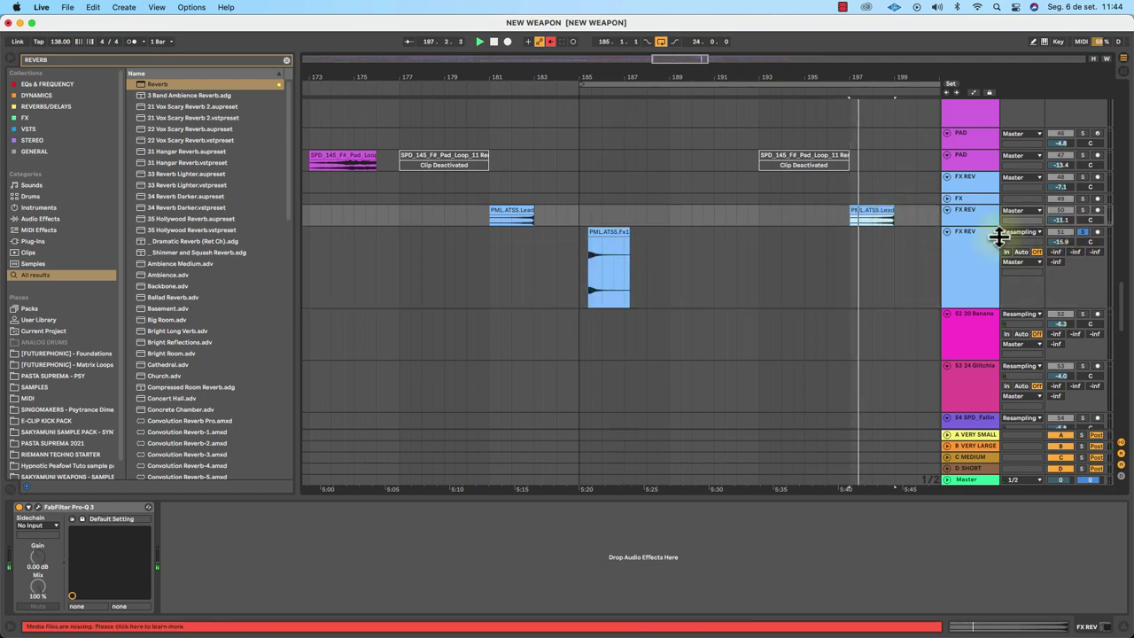
click(1081, 210)
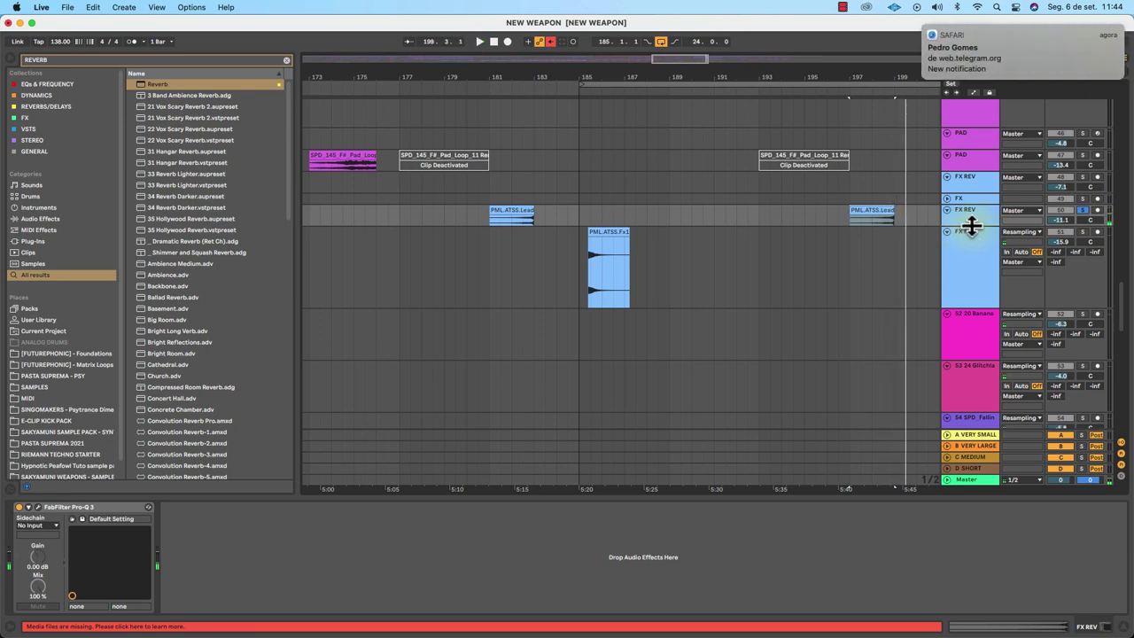
drag(964, 224, 964, 254)
drag(1058, 231, 1057, 124)
key(space)
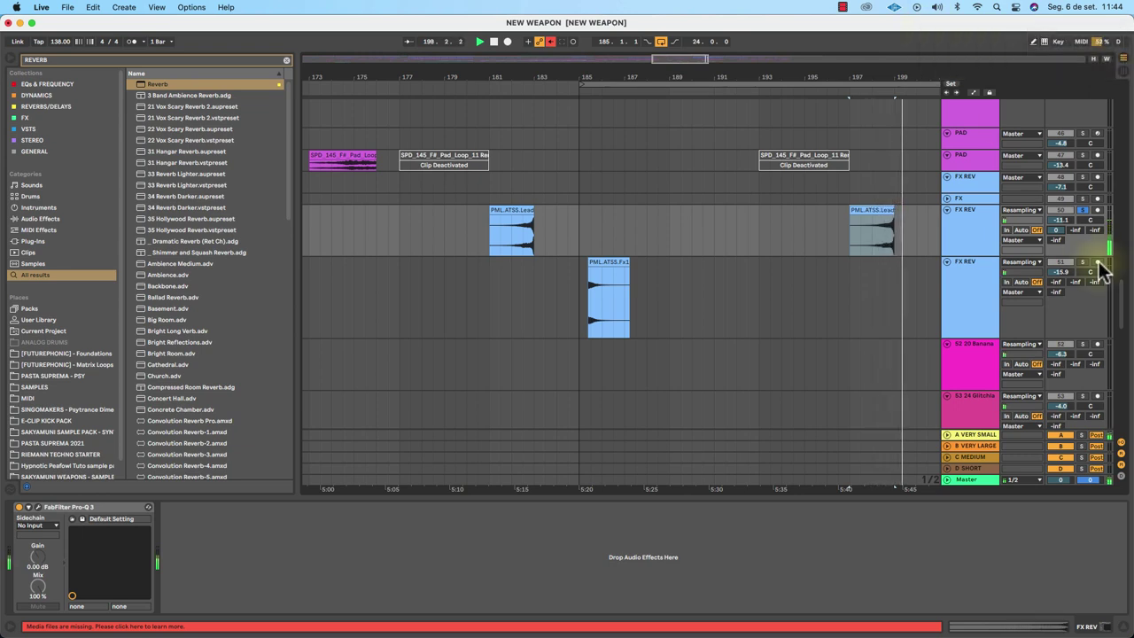
On FX REV track 50, raise the B send to 0 dB, play the clip, and reset the A send to -inf.
click(1071, 228)
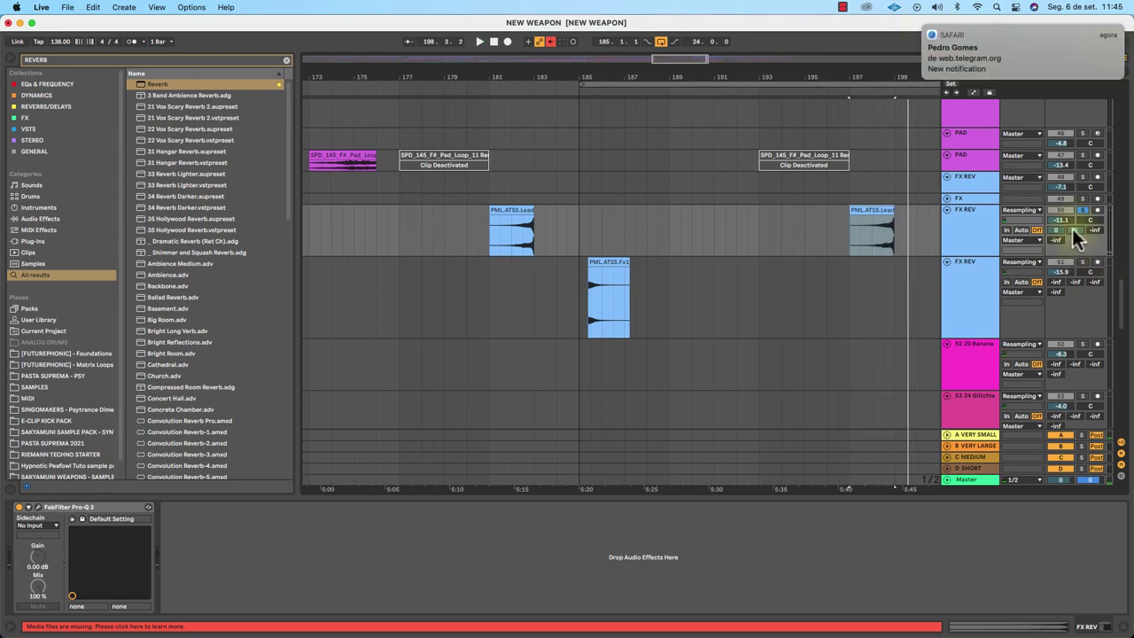
click(923, 26)
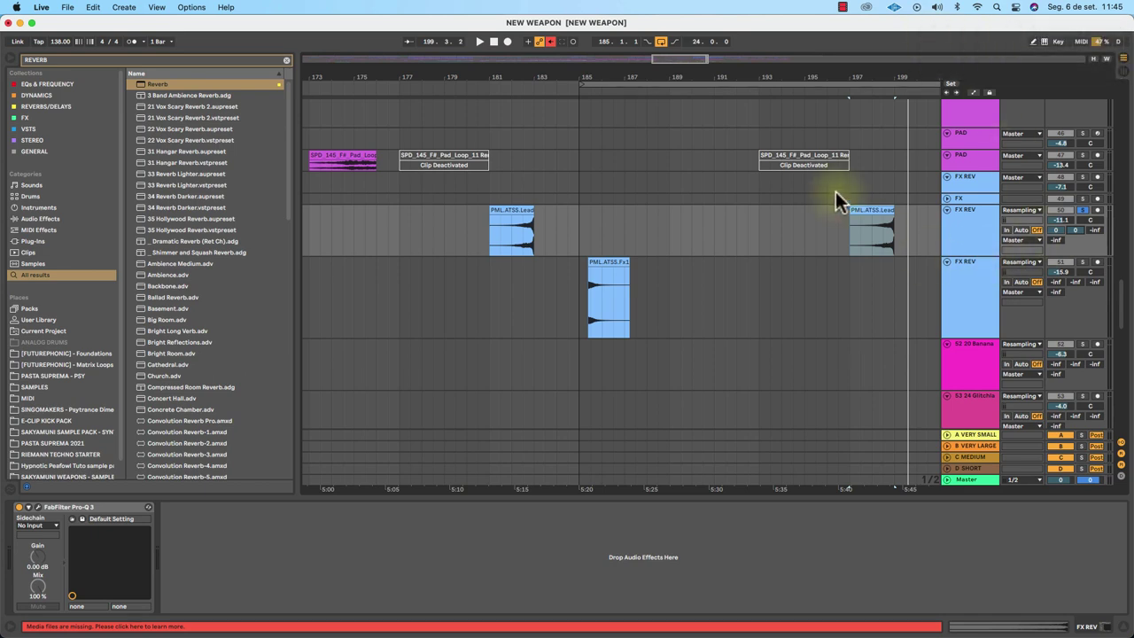
click(885, 212)
key(space)
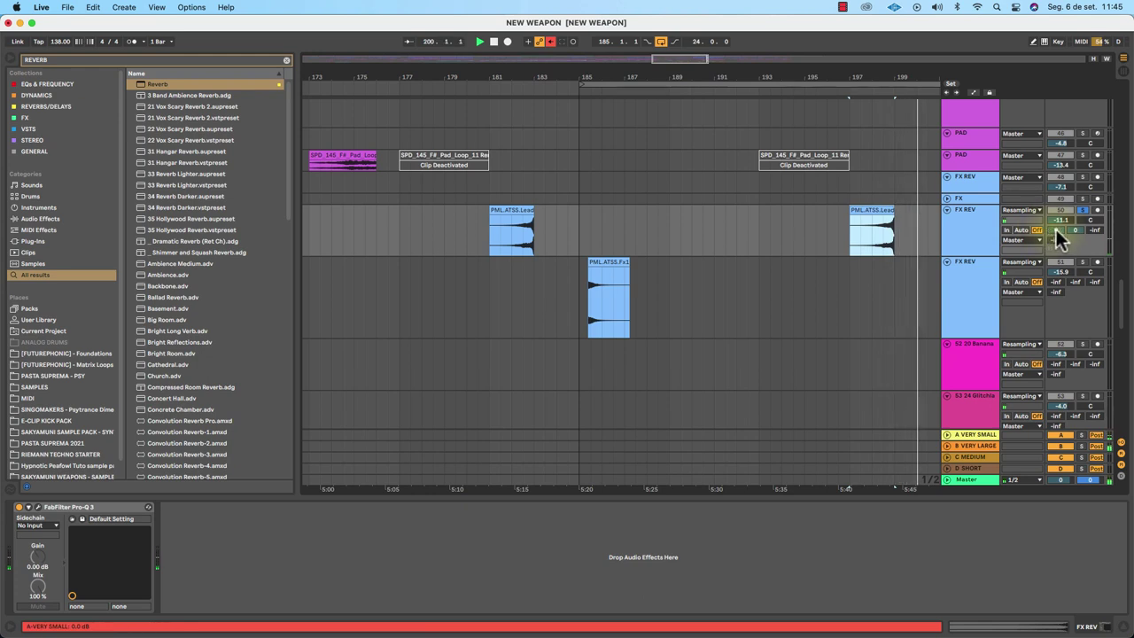
mouse_move(1055, 227)
mouse_down()
mouse_move(1055, 239)
mouse_move(1056, 229)
mouse_up()
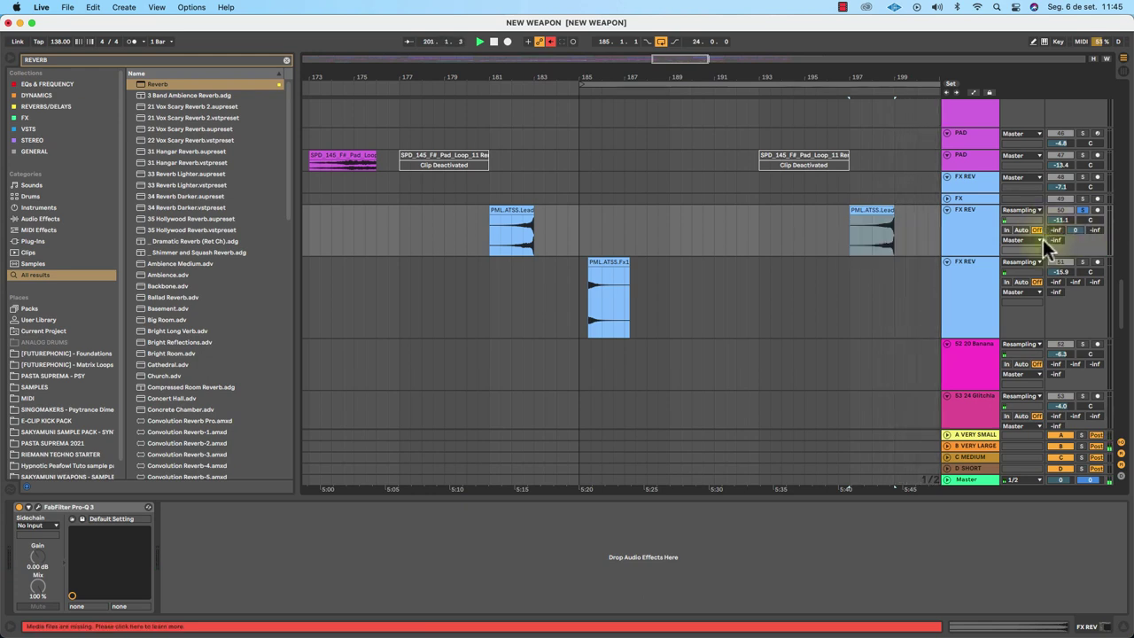
During playback of FX REV track 50, lower the B send to -inf and raise the C send to 0 dB.
click(986, 226)
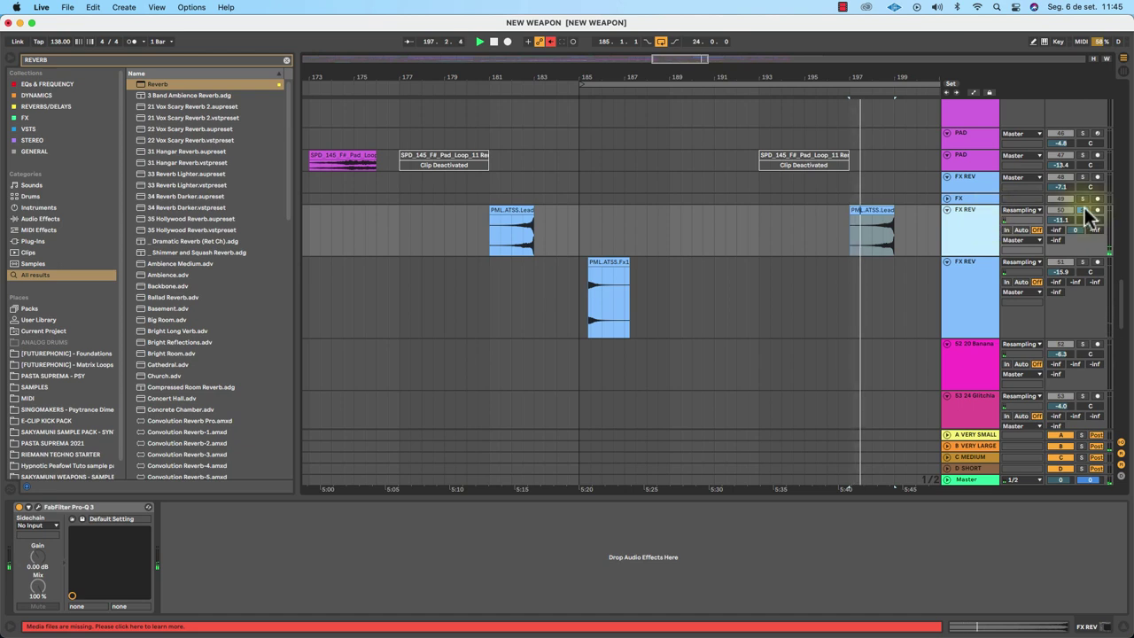
drag(1077, 229, 1076, 238)
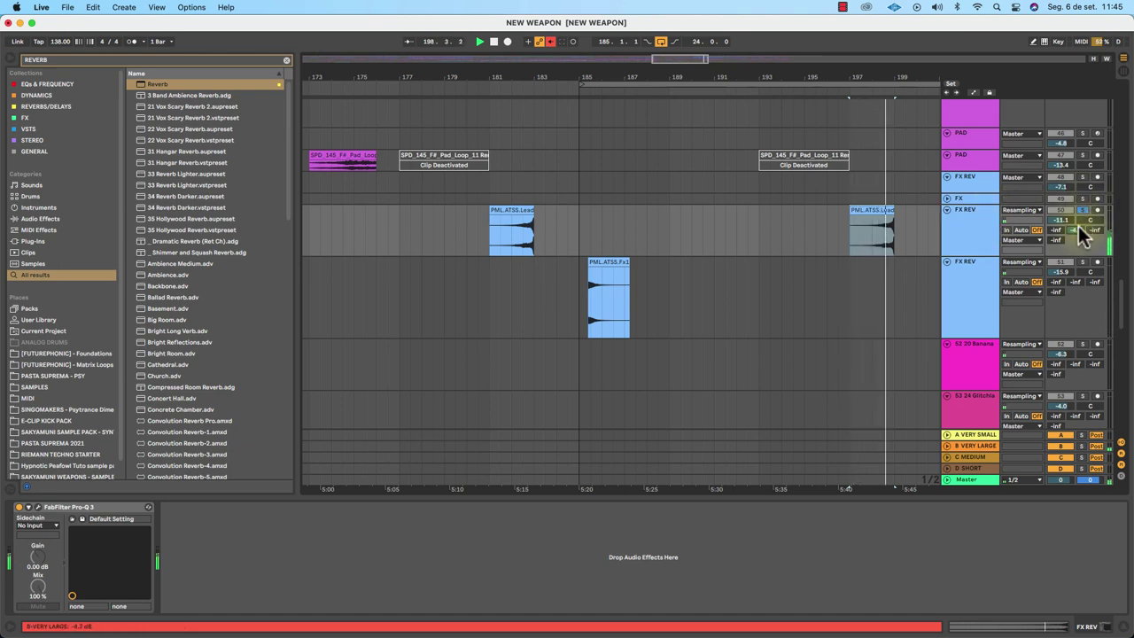
scroll(1078, 226, up, 1)
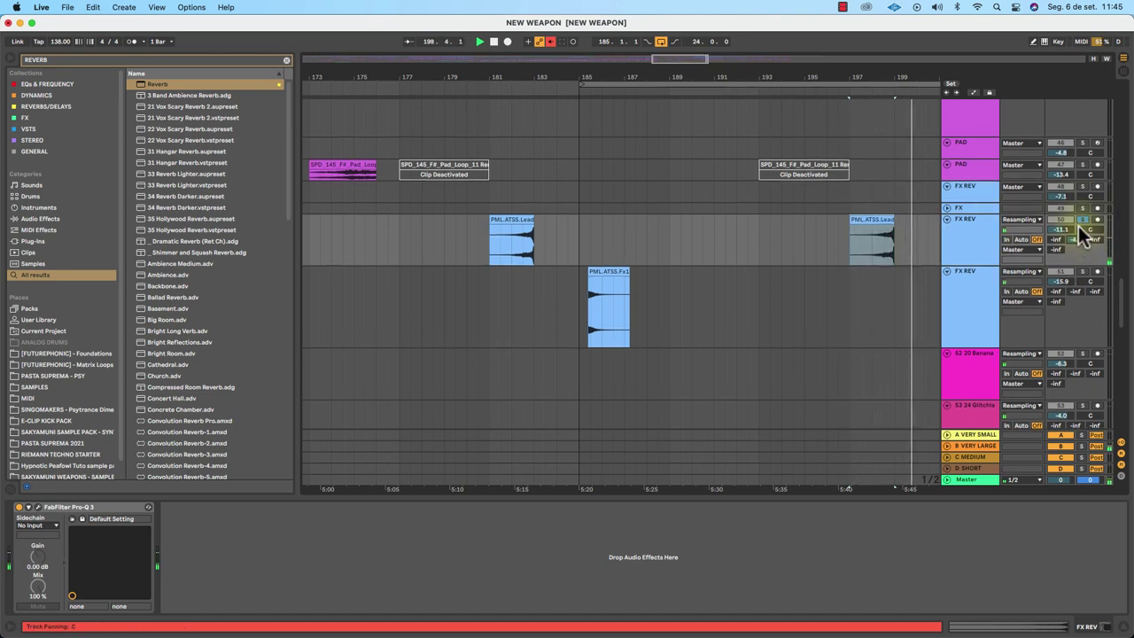
drag(1076, 238, 1098, 232)
Audition FX REV track 50 with the C send at 0 dB and lower that send to -26.5 dB.
key(space)
key(space)
scroll(1091, 235, down, 2)
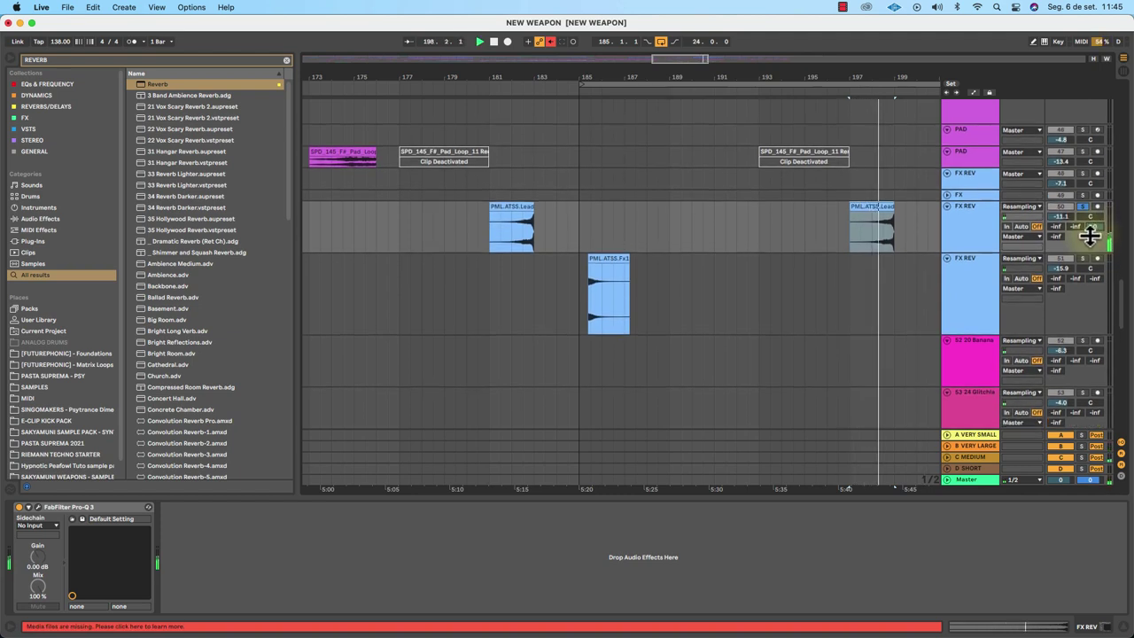
scroll(1090, 235, up, 1)
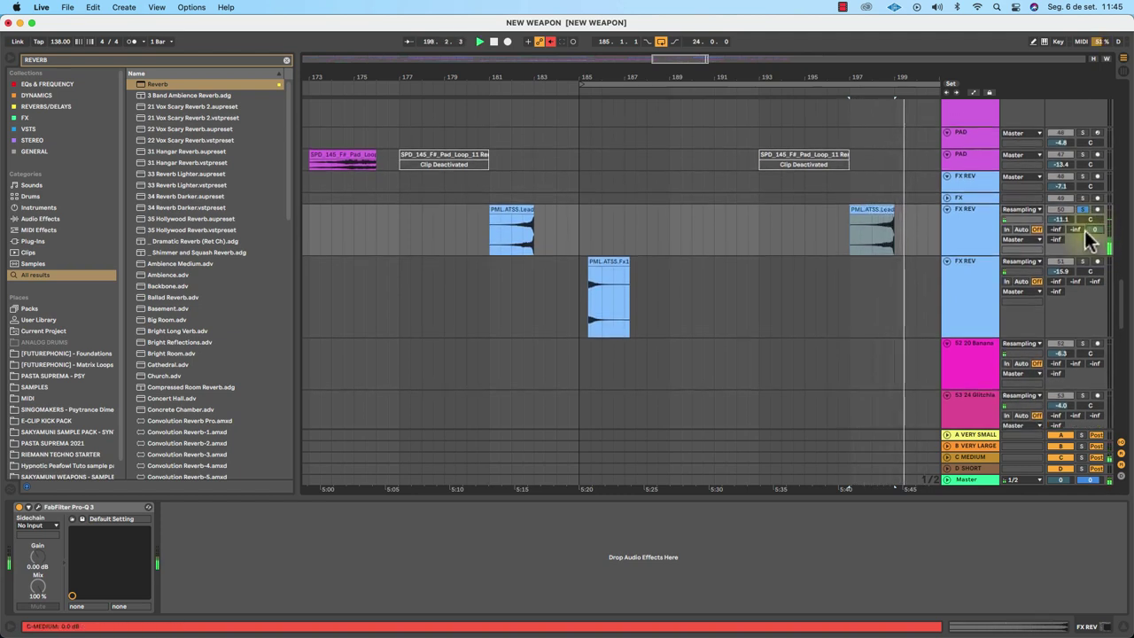
scroll(1098, 230, down, 1)
drag(1099, 230, 1101, 237)
scroll(1071, 239, down, 1)
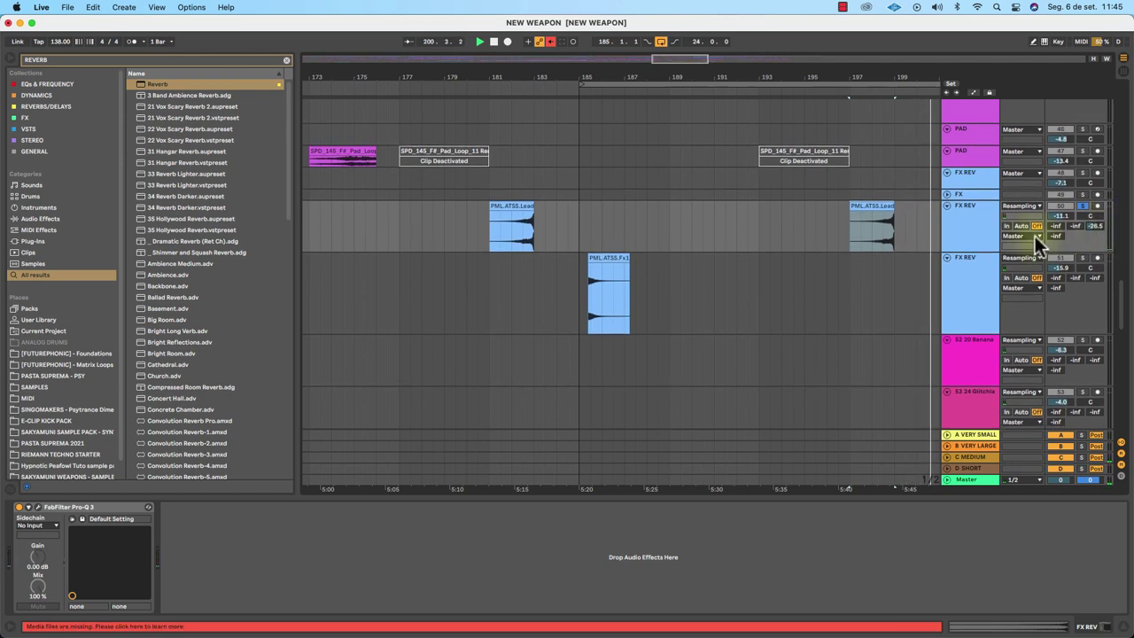
Copy the FabFilter Pro-Q 3 from FX REV track 50 onto return A VERY SMALL, placed after ValhallaRoom.
click(866, 212)
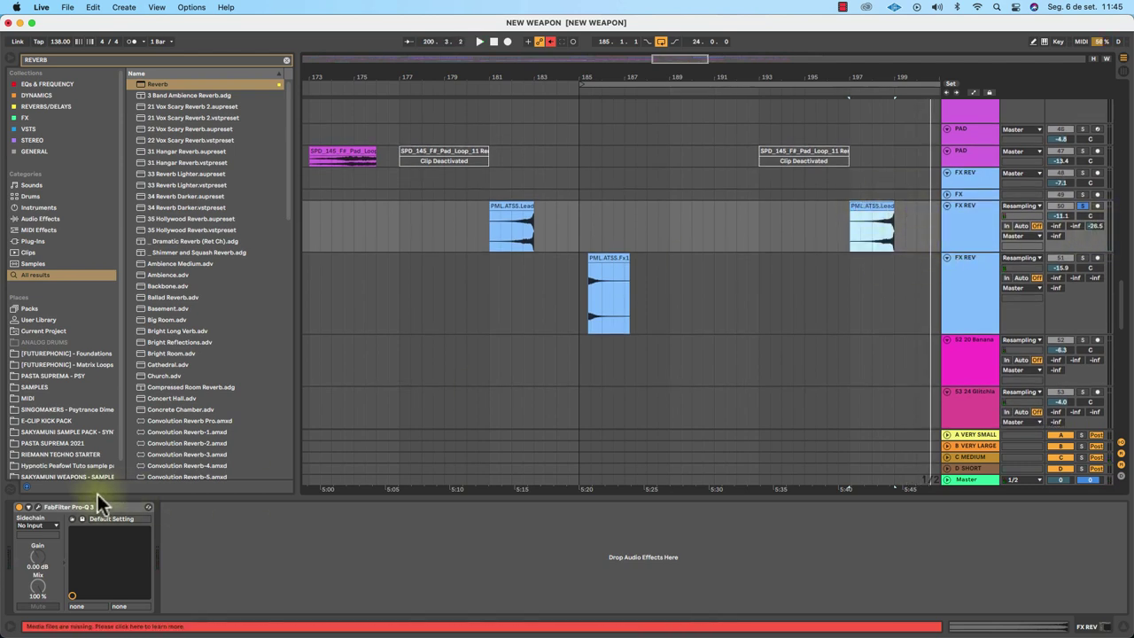
click(62, 512)
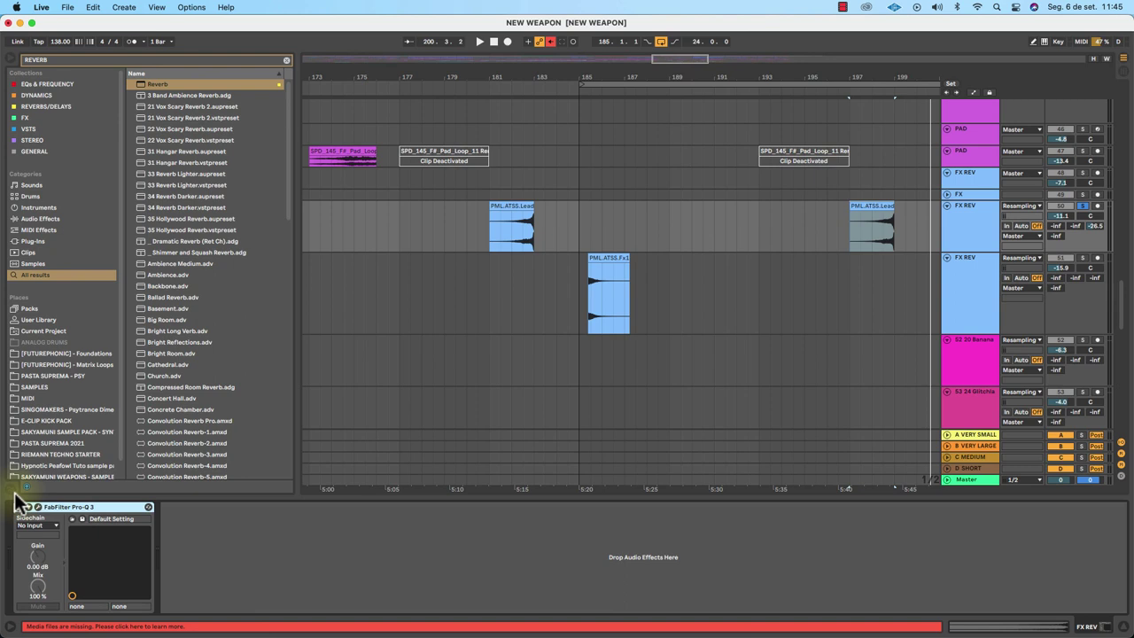
click(975, 435)
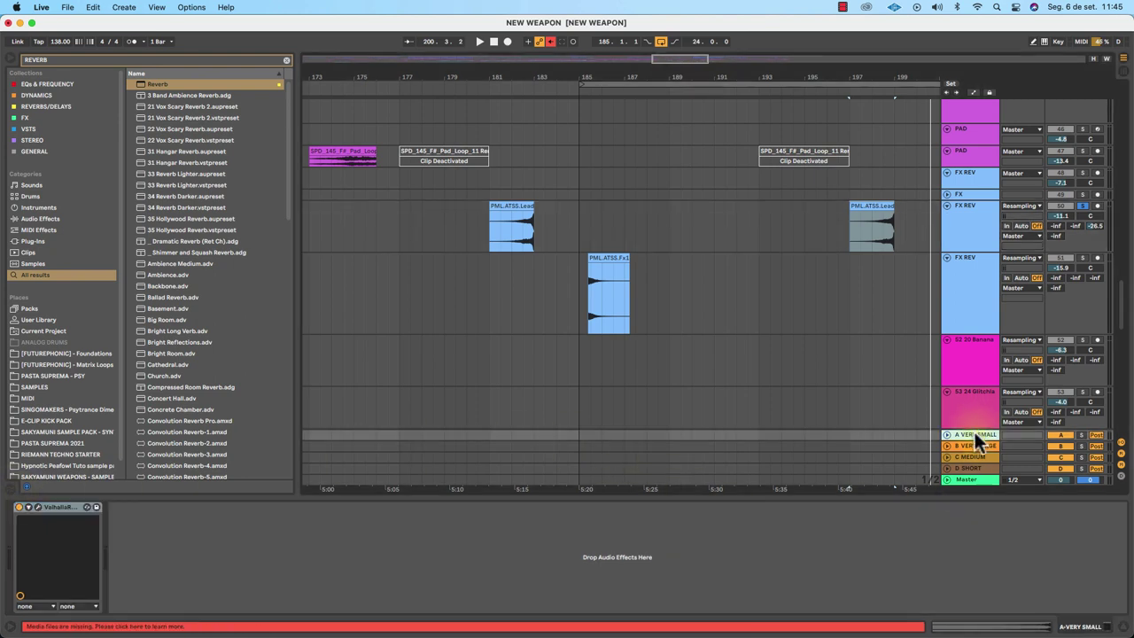
click(257, 558)
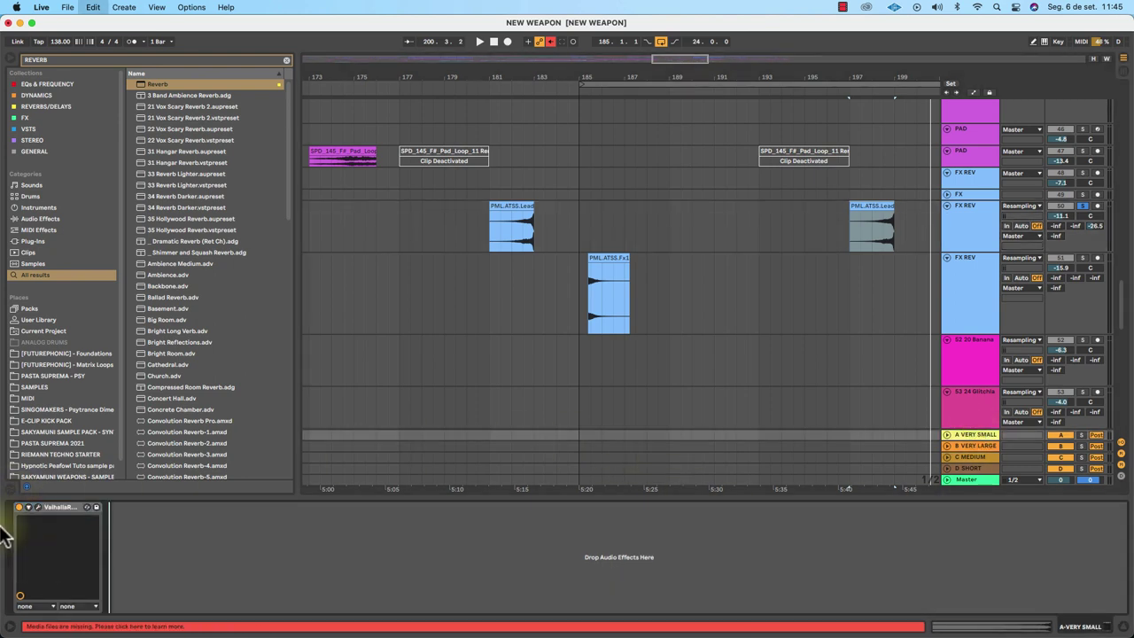
key(super+v)
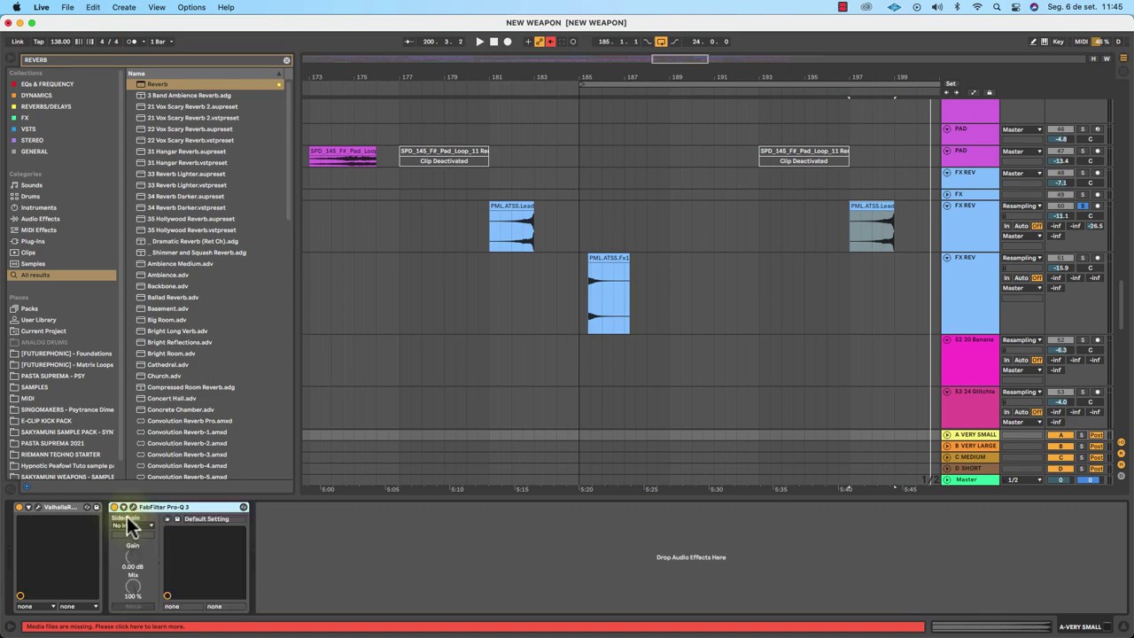
Open the Pro-Q 3 on return A VERY SMALL, reposition its window to inspect the frequency range, and close it.
click(131, 512)
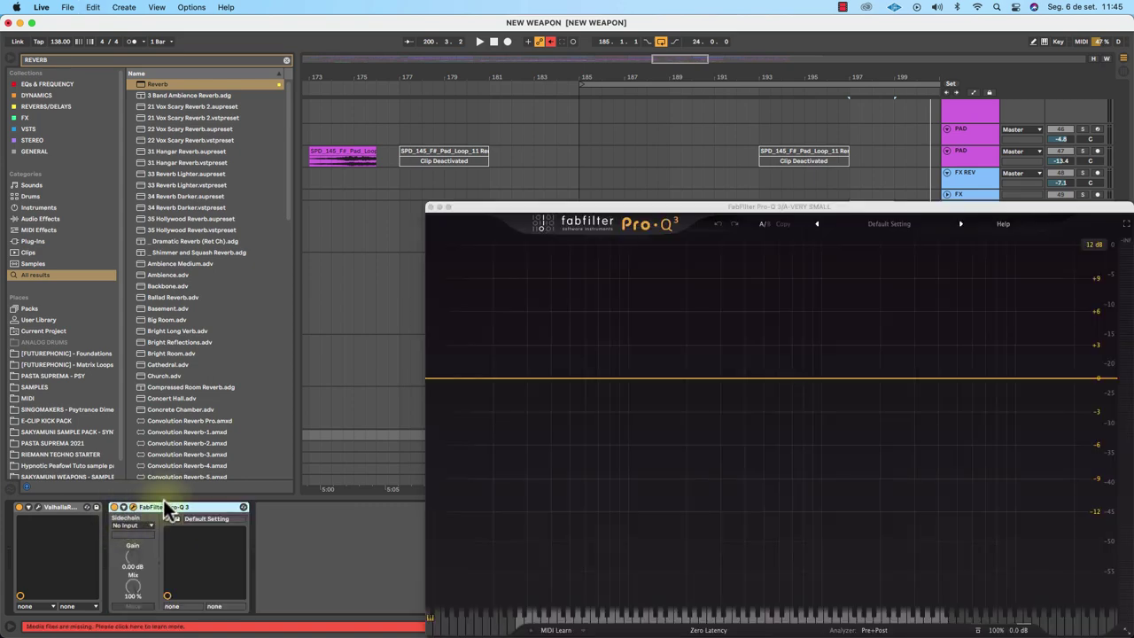
drag(531, 213, 167, 59)
drag(71, 232, 324, 233)
click(62, 55)
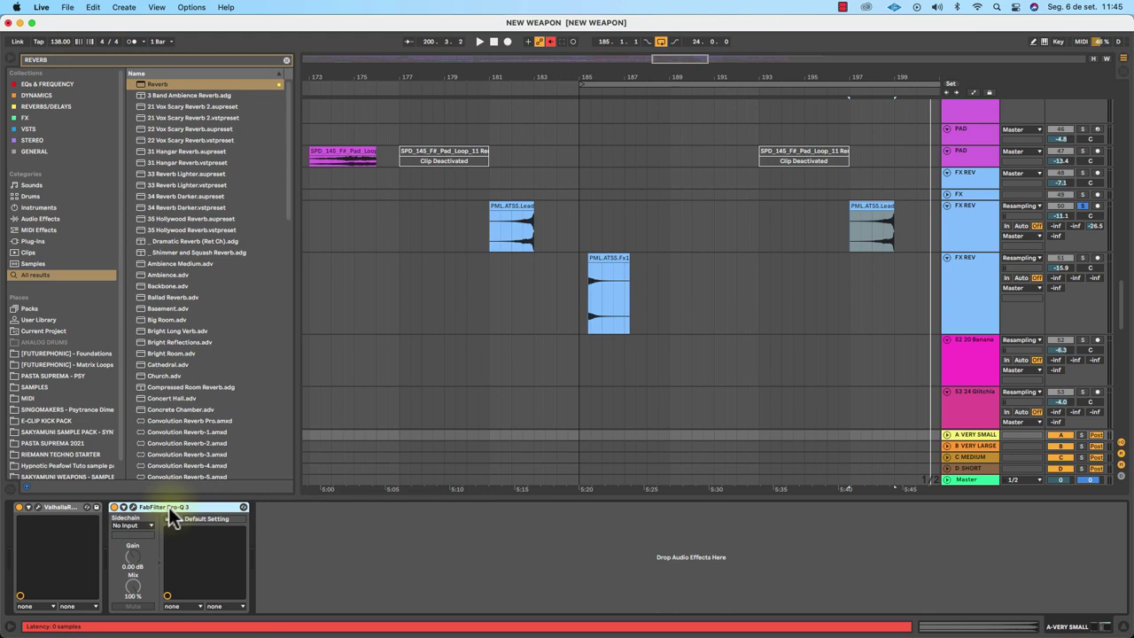
Paste the copied Pro-Q 3 after the reverb on returns C MEDIUM, B VERY LARGE and D SHORT.
click(965, 456)
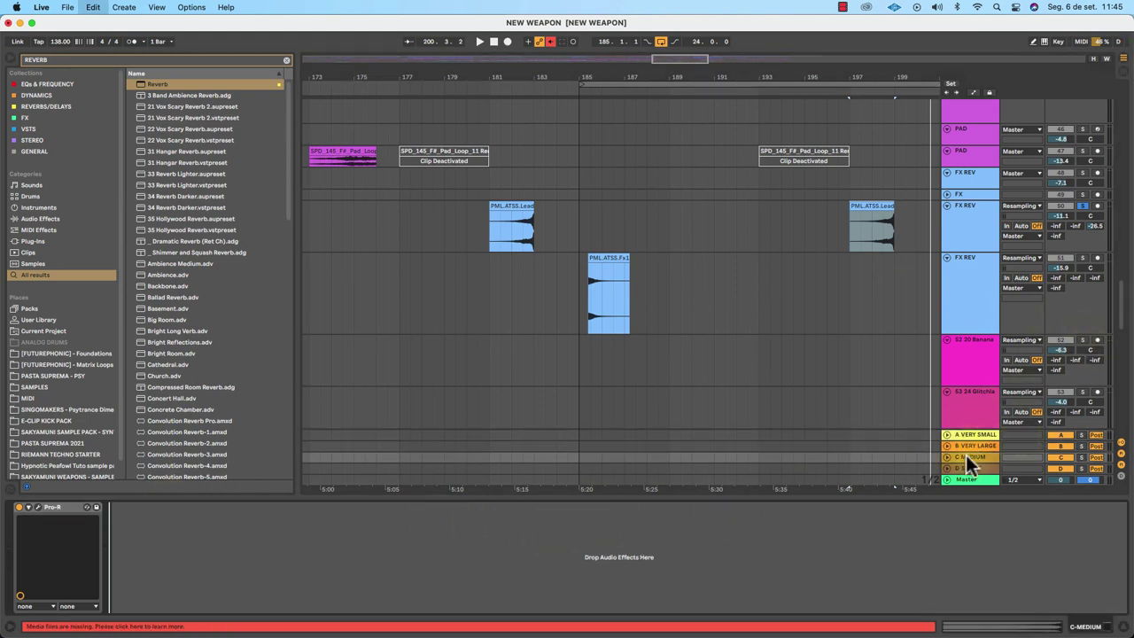
click(961, 444)
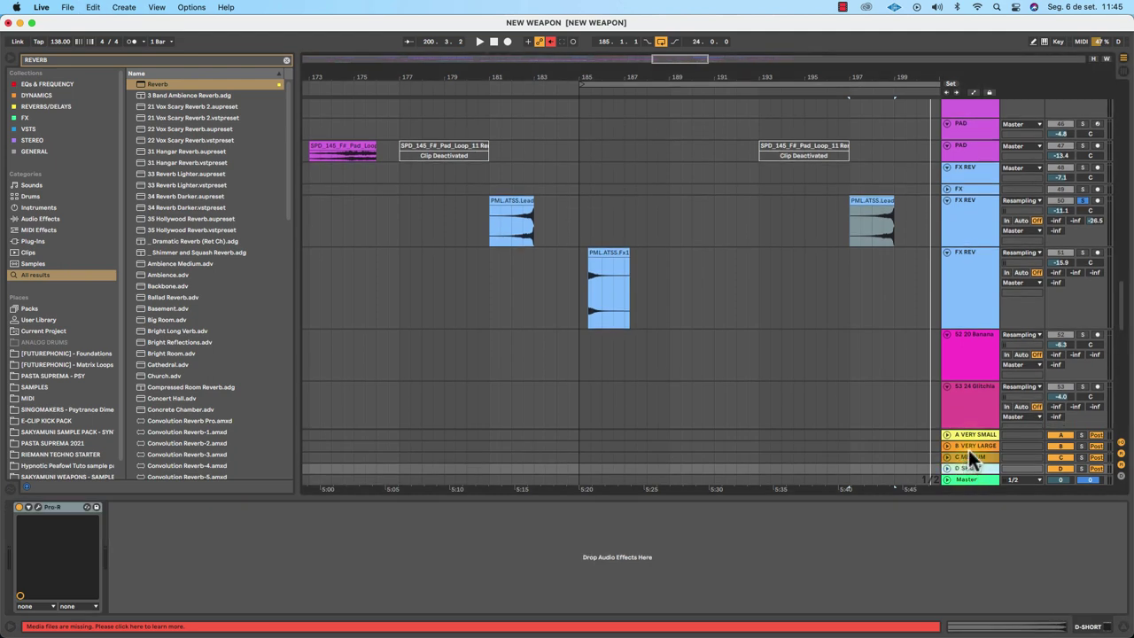
click(710, 554)
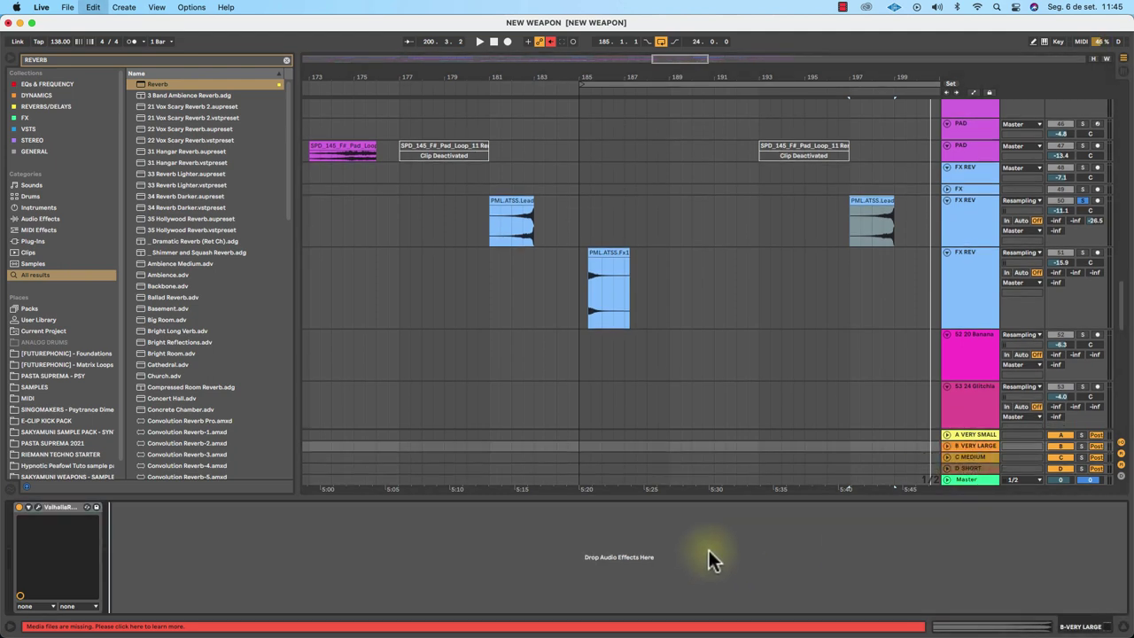
click(965, 467)
click(570, 541)
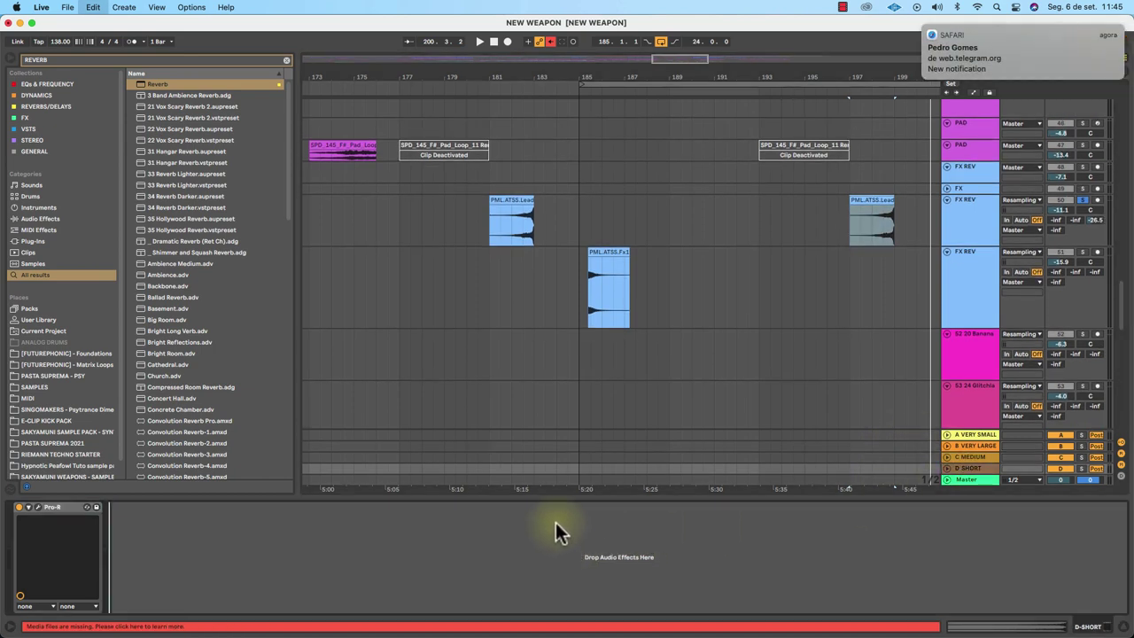
Open the Pro-Q 3 on return A VERY SMALL to examine its low-cut curve, and close it.
click(974, 435)
key(space)
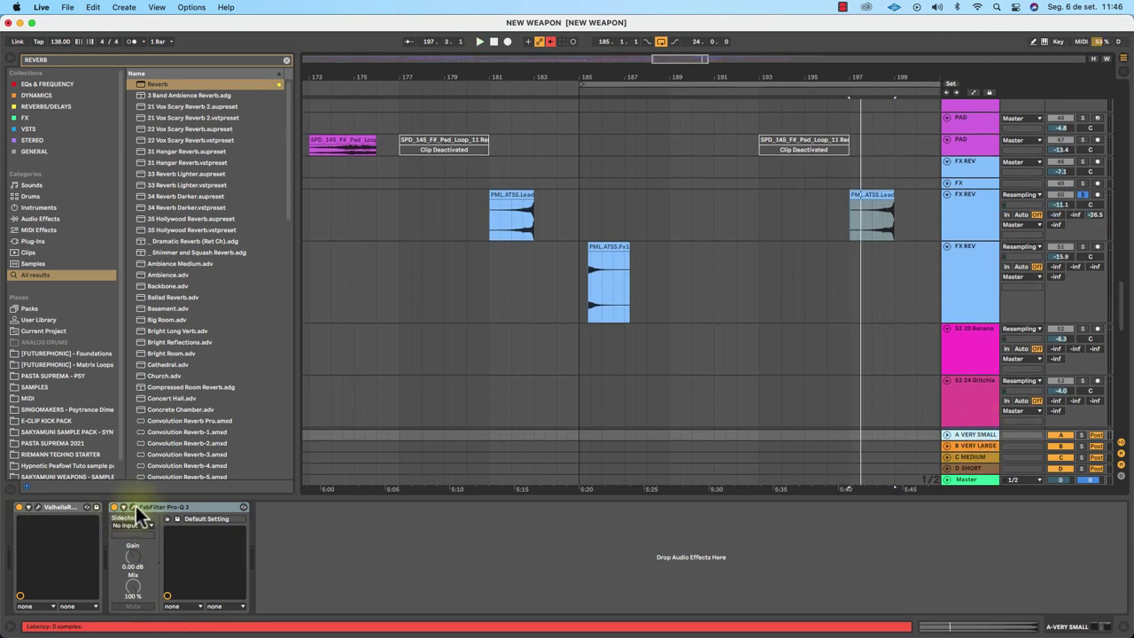
click(135, 508)
click(133, 508)
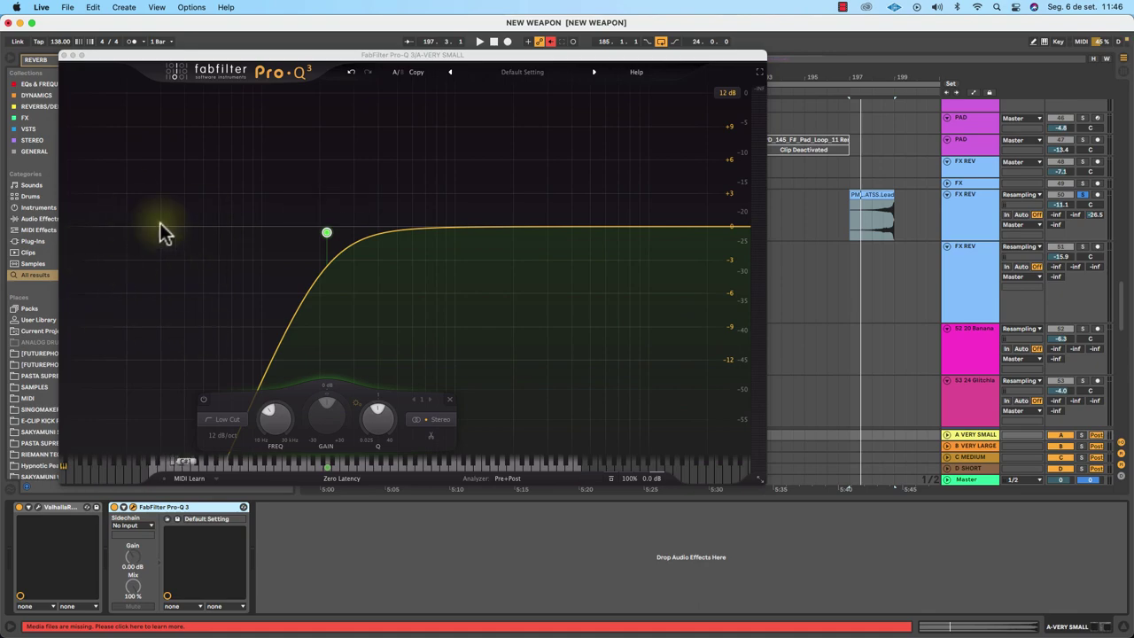
click(63, 55)
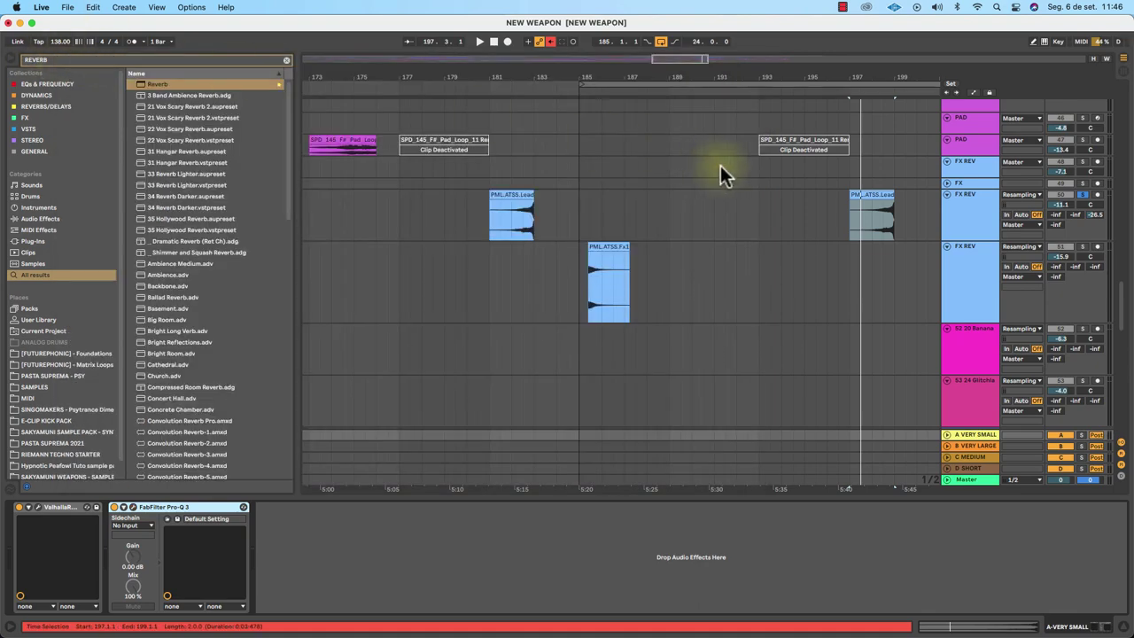
Solo BASS track 9 and audition its bass pitch clip at bar 175.4.
scroll(974, 287, up, 15)
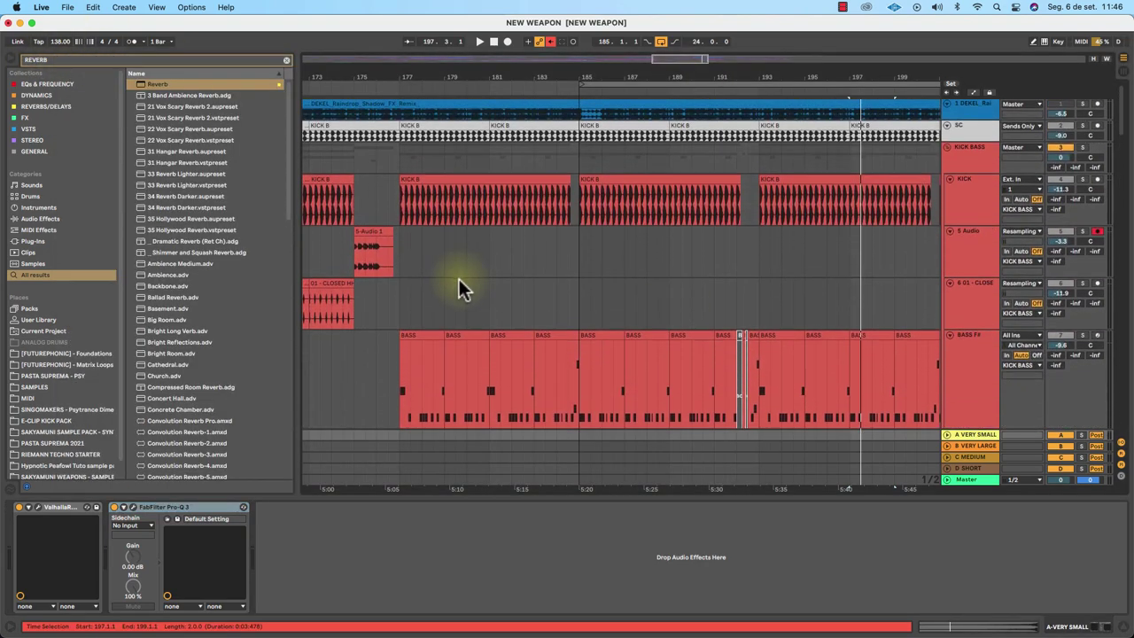
scroll(458, 279, down, 5)
click(360, 271)
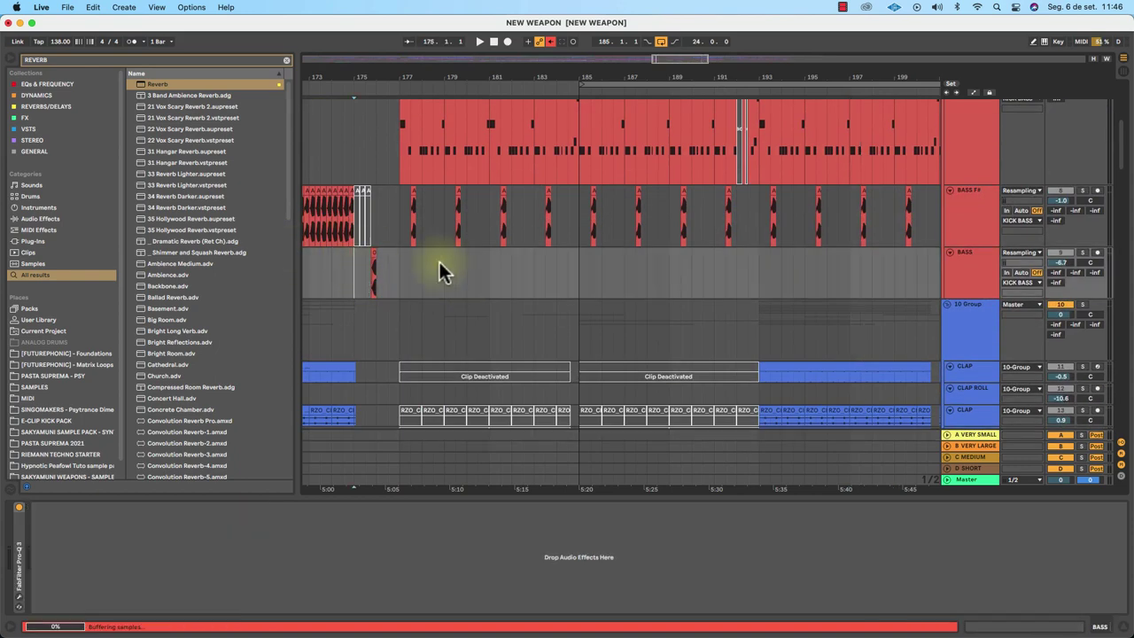
scroll(470, 266, left, 5)
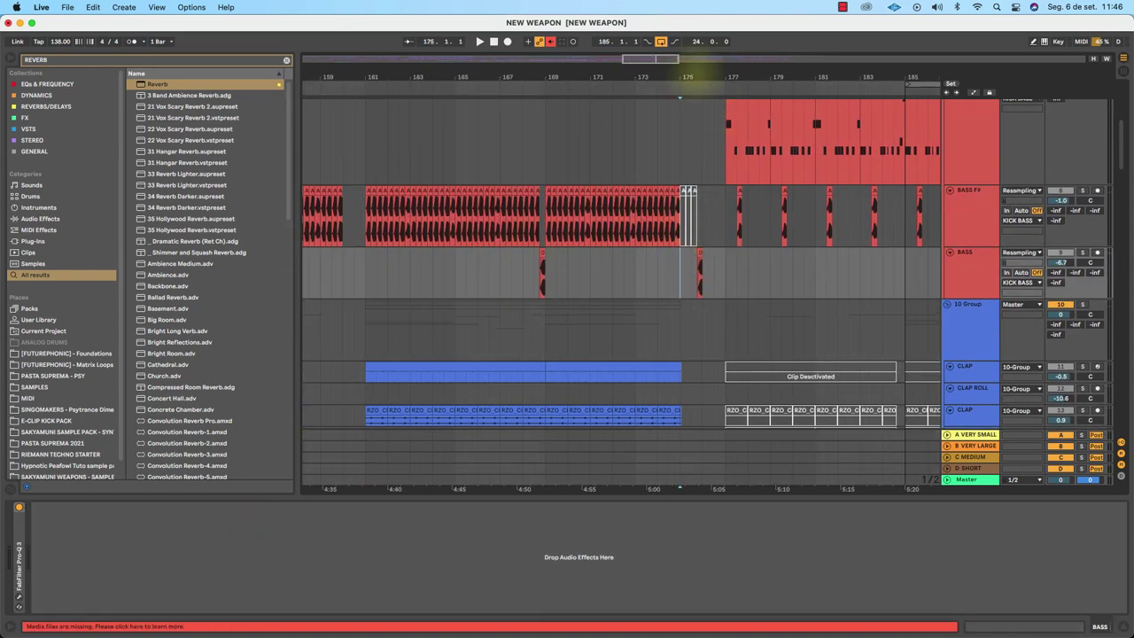
drag(696, 77, 701, 182)
click(1081, 252)
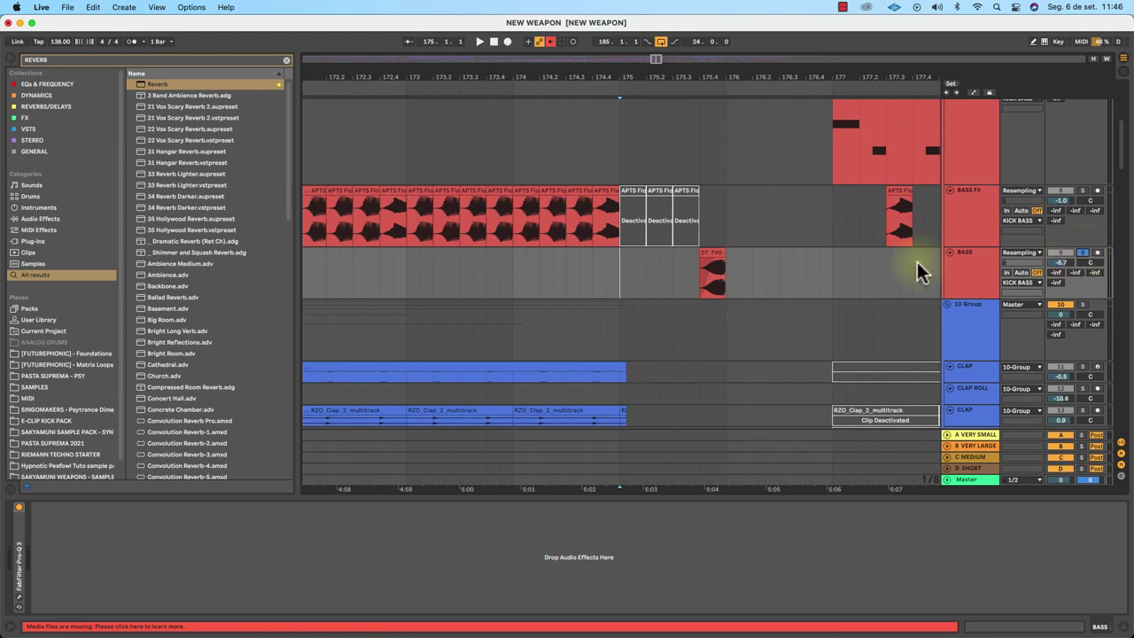
click(715, 253)
key(space)
key(space)
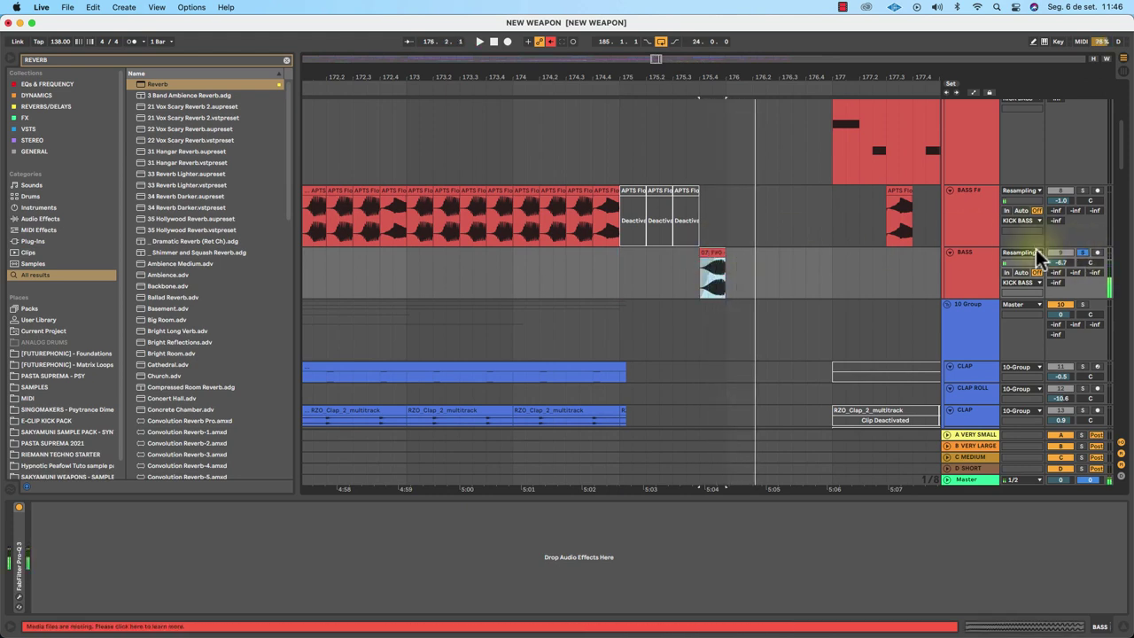
Audition BASS track 9 with its D send at 0 dB and settle that send at -3.7 dB.
key(space)
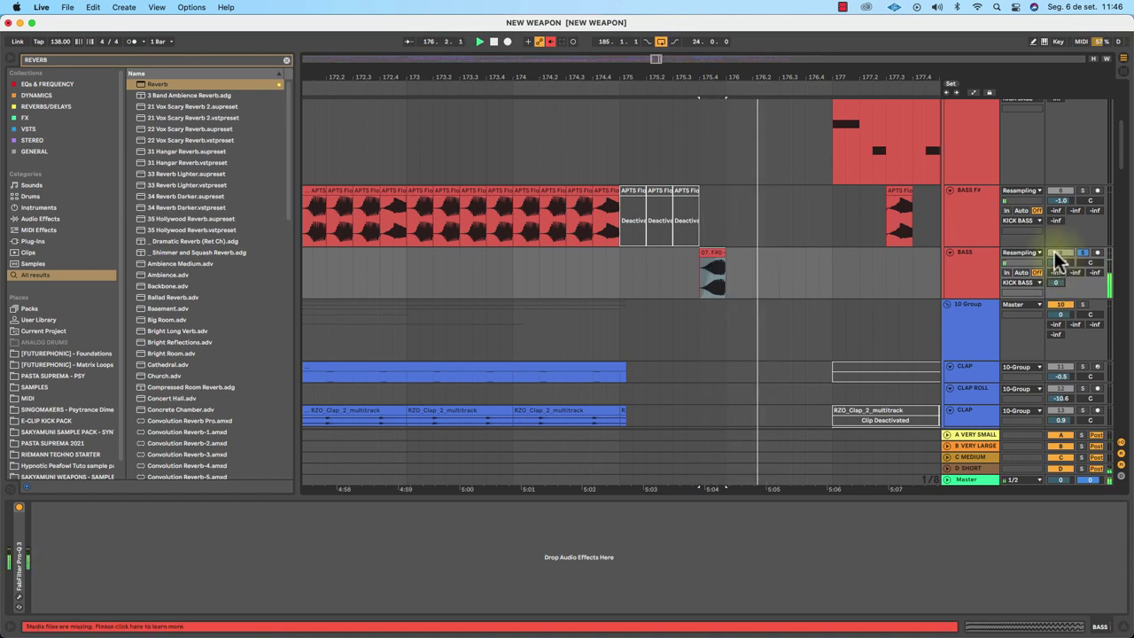
key(space)
key(space)
mouse_move(1059, 285)
mouse_down()
mouse_move(1060, 307)
mouse_move(1058, 280)
mouse_up()
key(space)
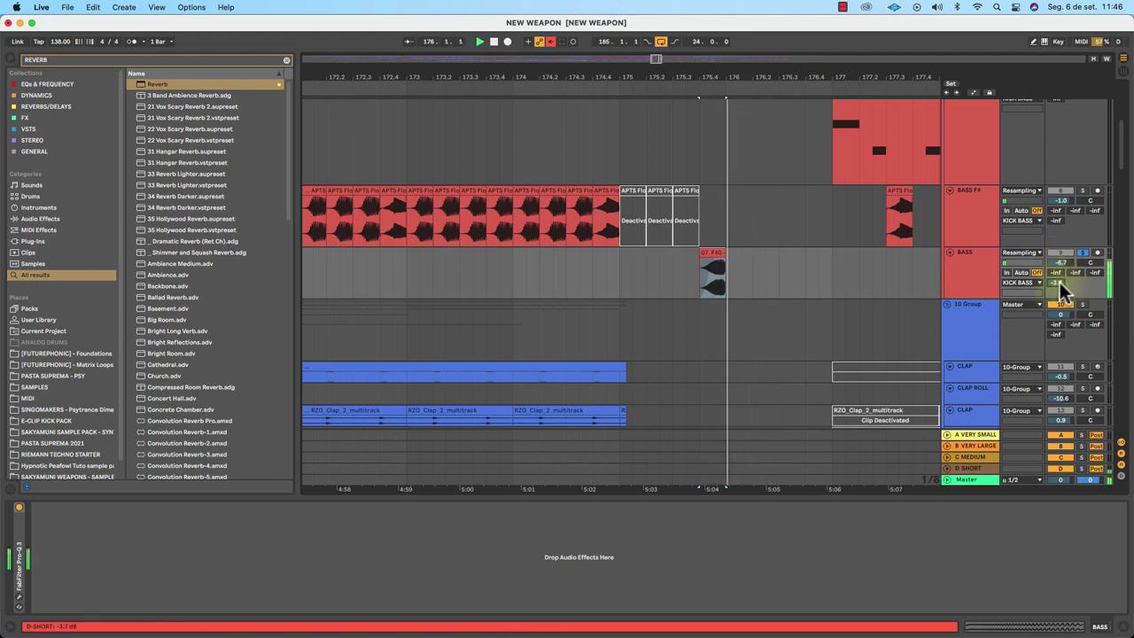
key(space)
key(space)
key(space)
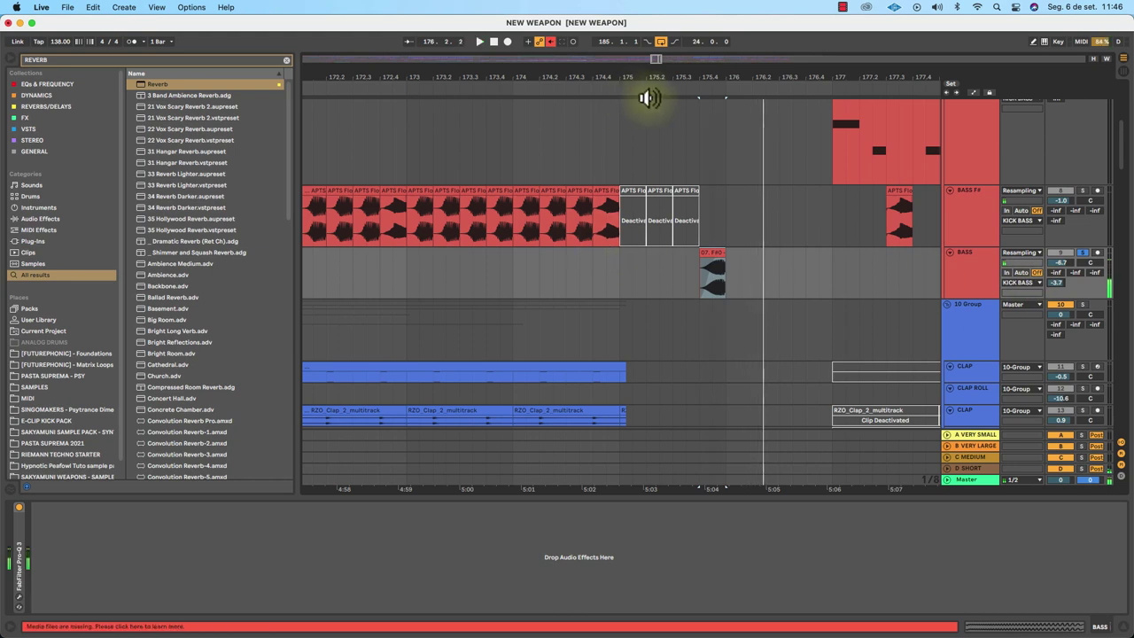
Examine the waveform of the bass pitch clip on BASS track 9 up close and play it.
drag(697, 75, 699, 142)
scroll(858, 311, right, 3)
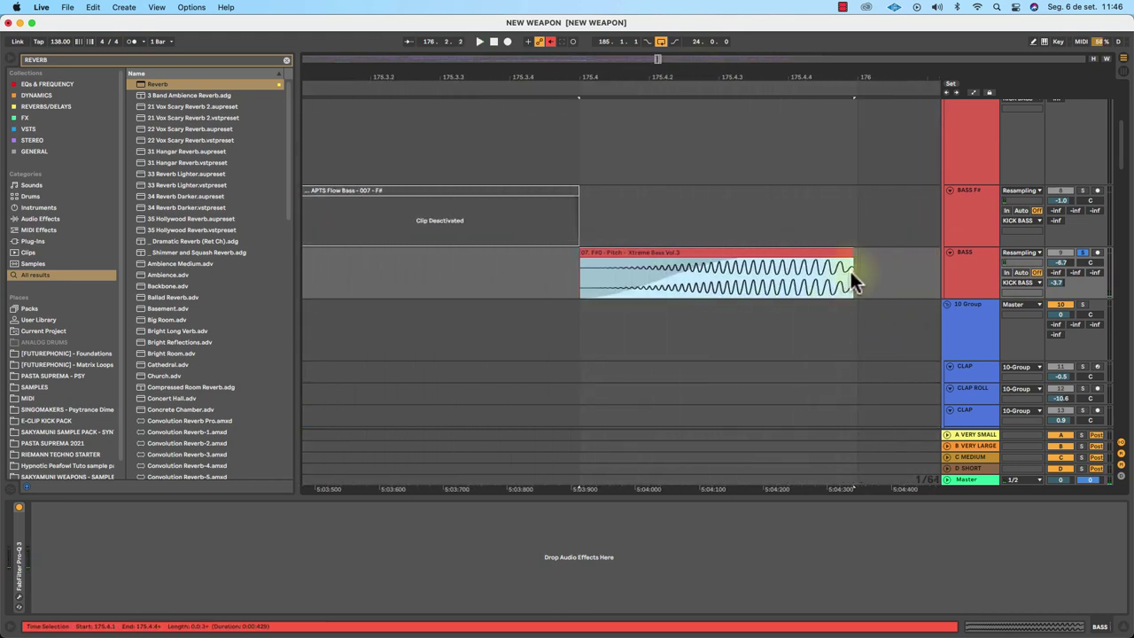
click(848, 257)
key(space)
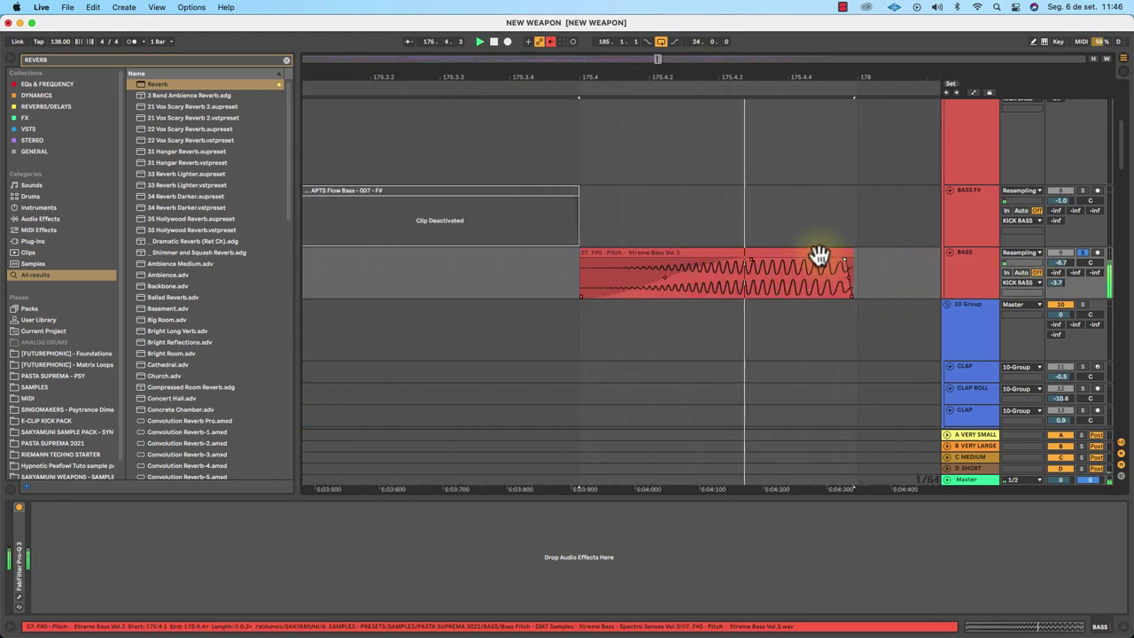
Unsolo BASS track 9 and play the full mix from bar 175.4.
drag(658, 80, 659, 31)
key(space)
key(space)
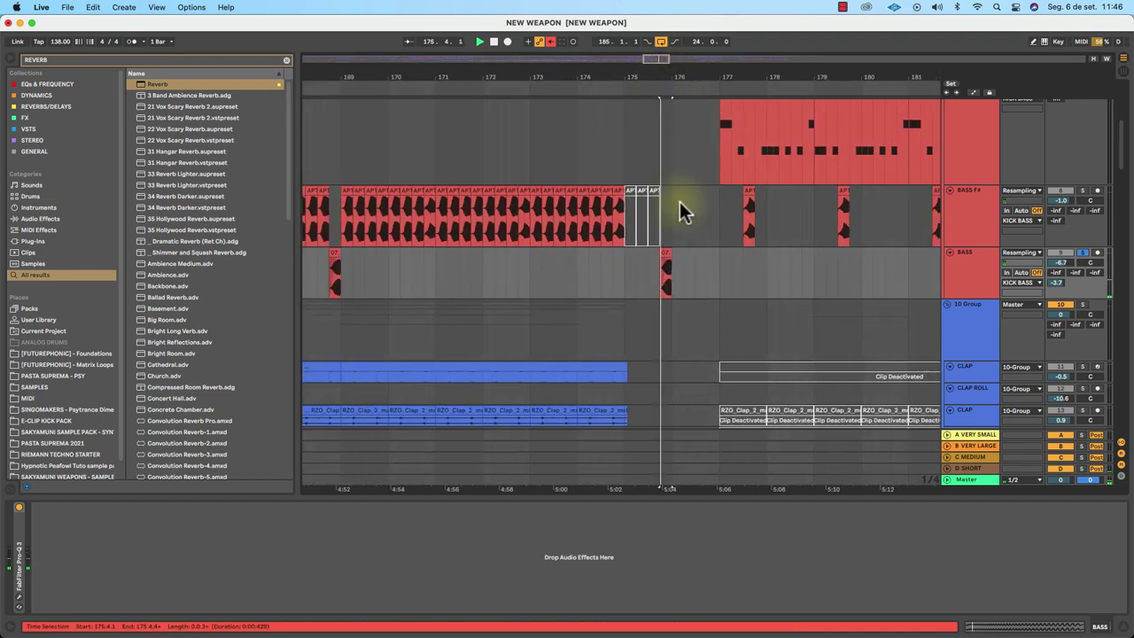
click(1082, 254)
key(space)
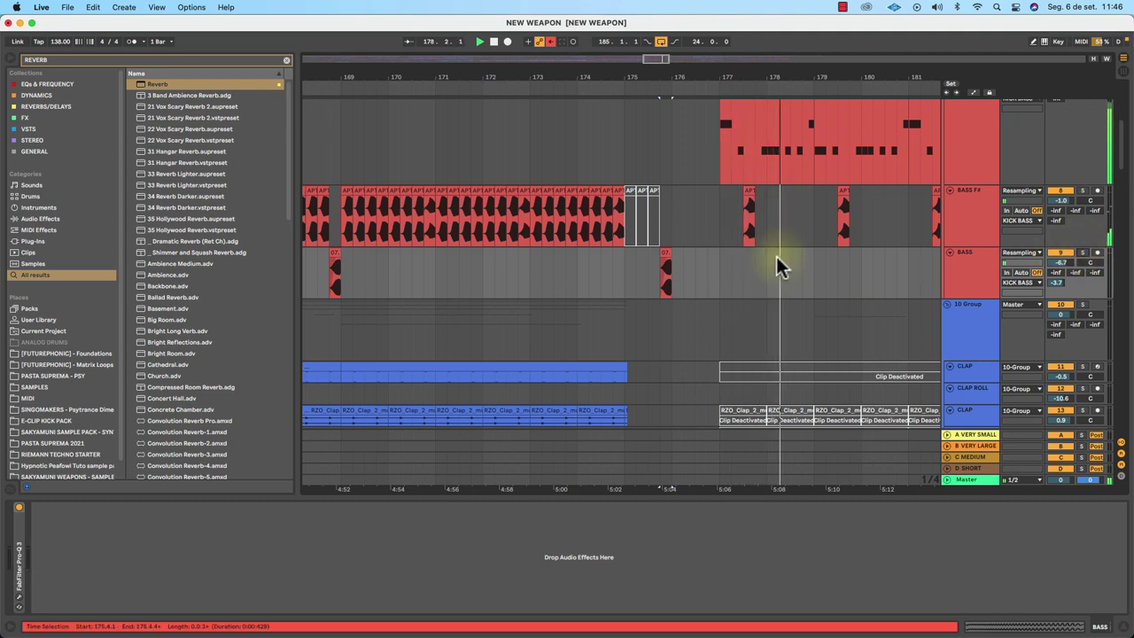
Try the D send on BASS F# track 8 at -19.0 dB and 0 dB while playing from bar 177, and return it to -inf.
click(957, 209)
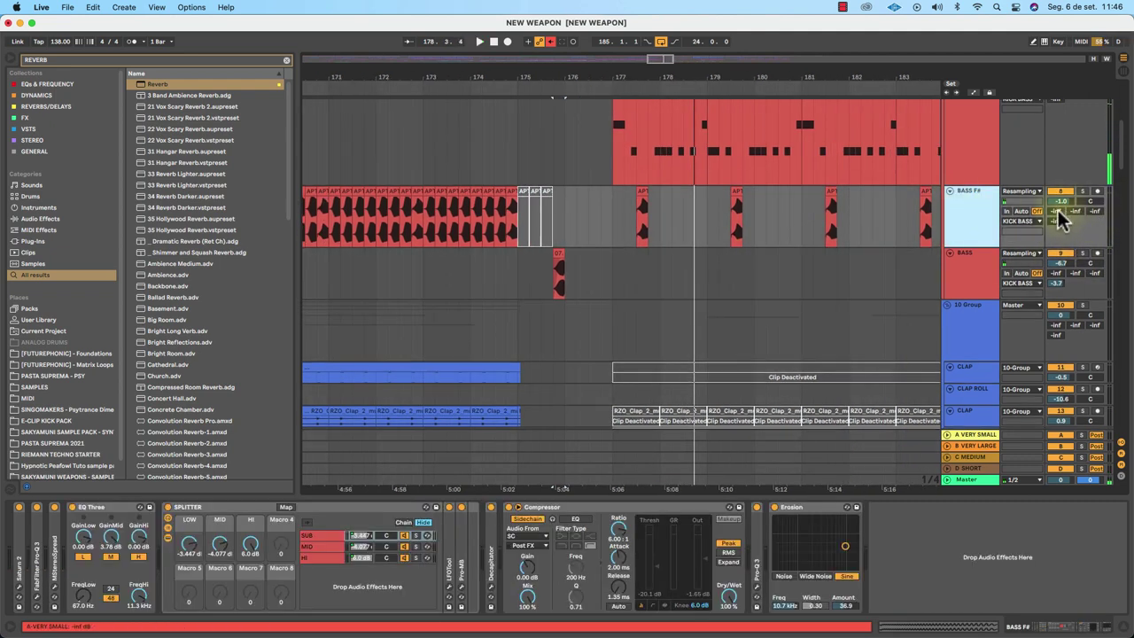
drag(1056, 220, 1056, 210)
click(620, 229)
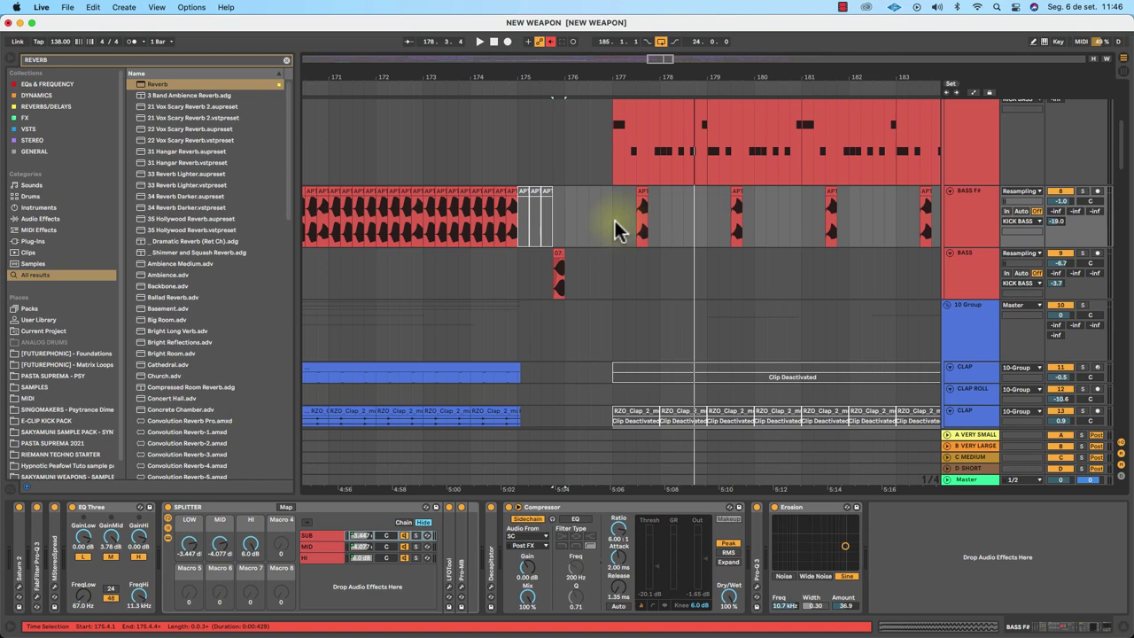
key(space)
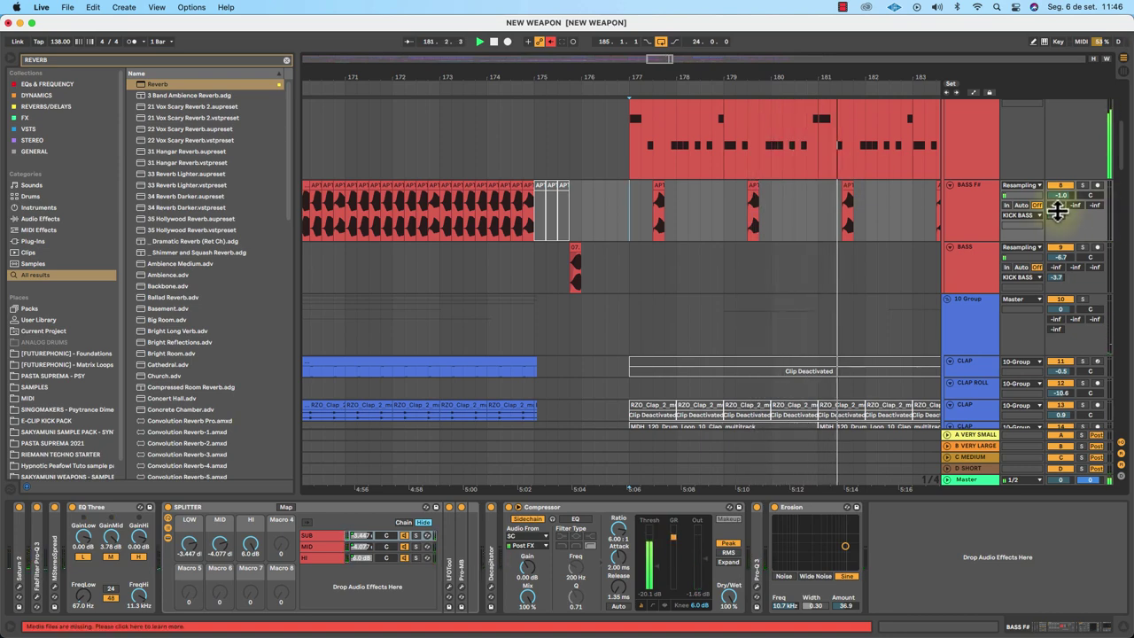
scroll(1057, 209, up, 5)
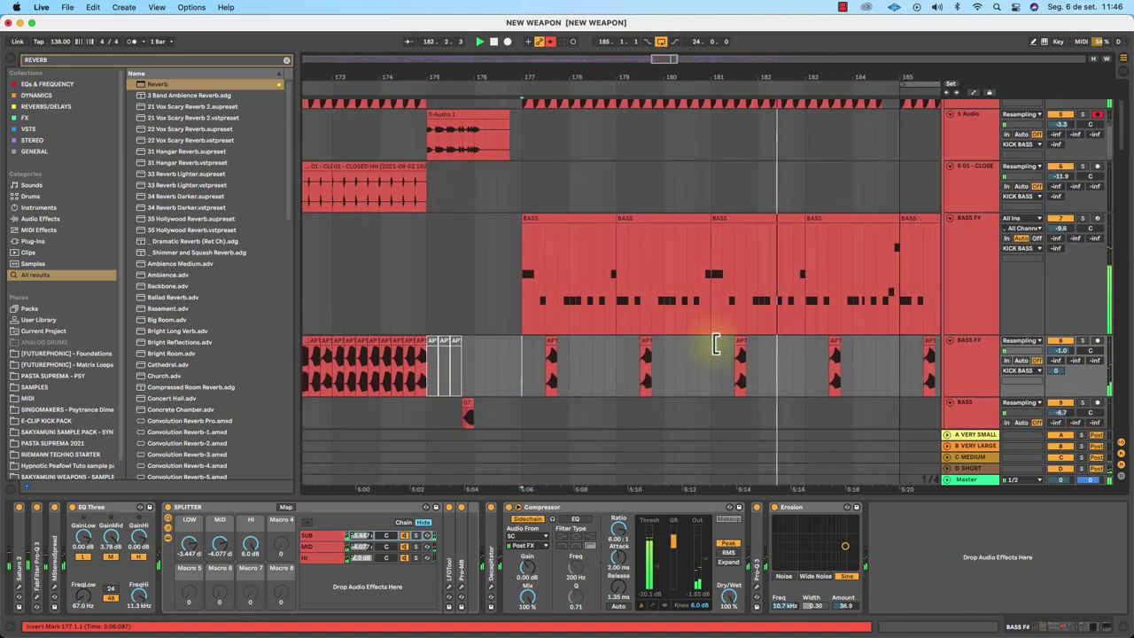
scroll(714, 347, down, 3)
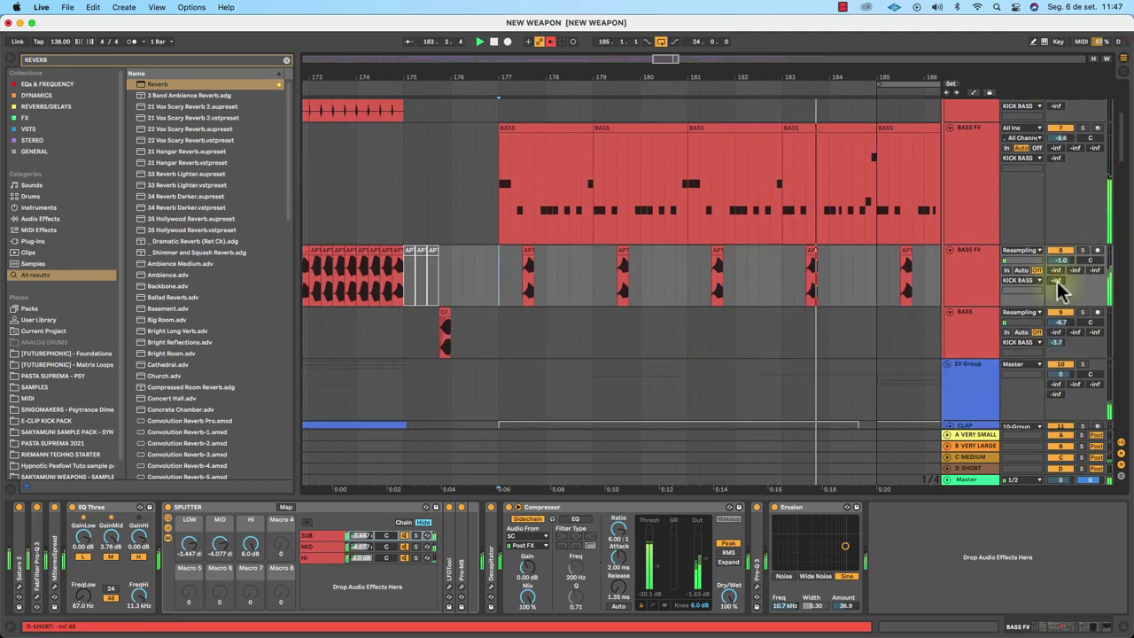
Review the device chains on the return tracks A VERY SMALL, B VERY LARGE, C MEDIUM and D SHORT.
scroll(682, 299, down, 5)
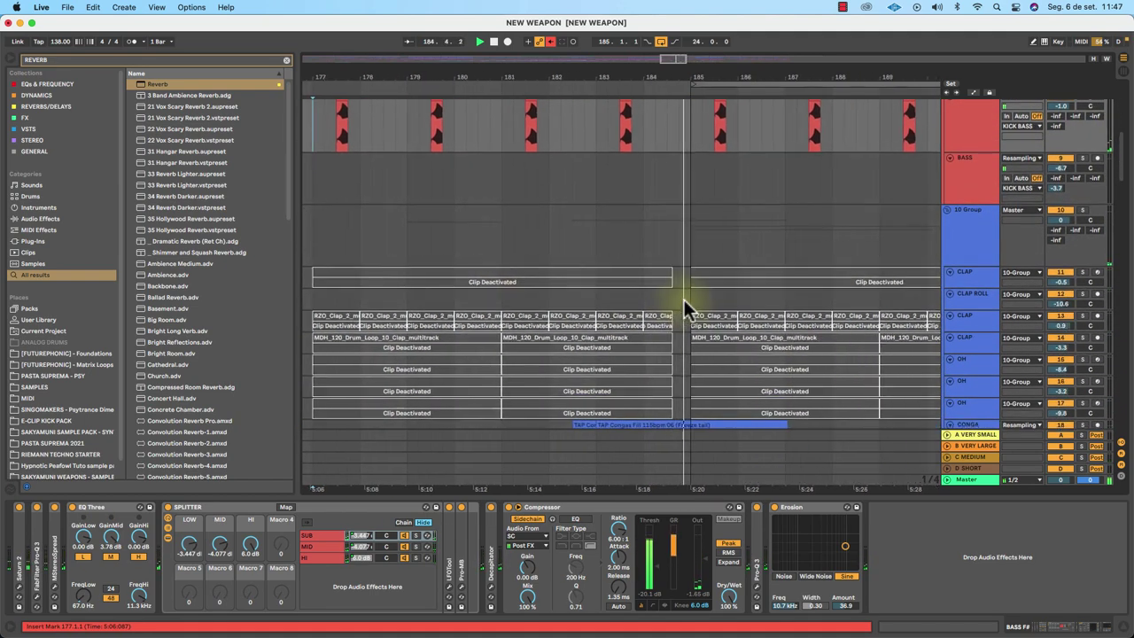
scroll(684, 300, down, 10)
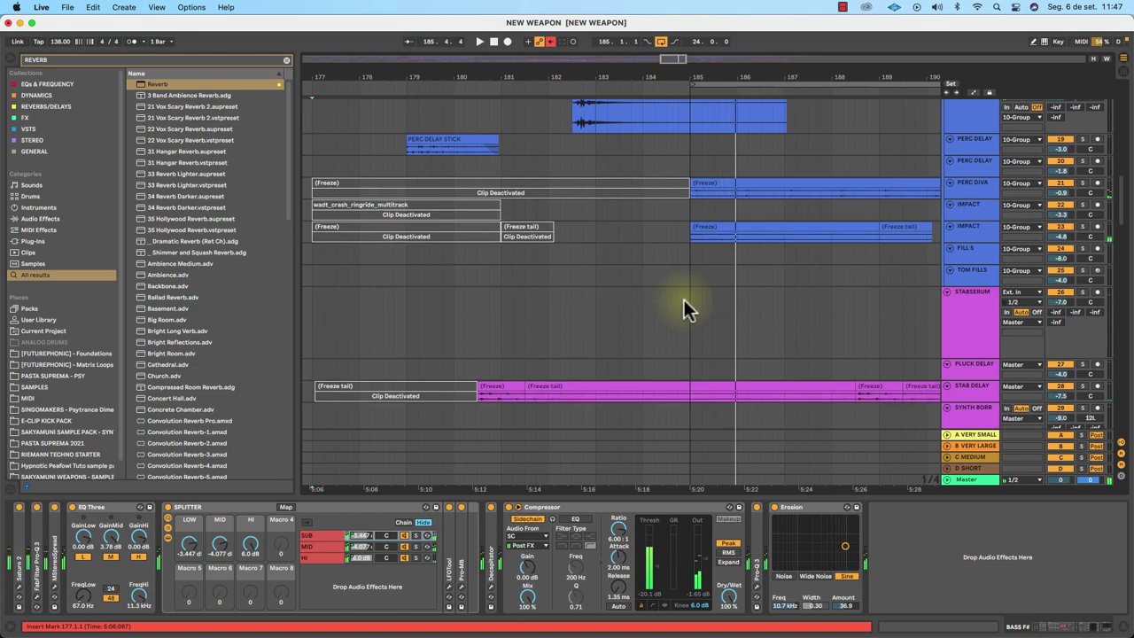
scroll(684, 300, down, 10)
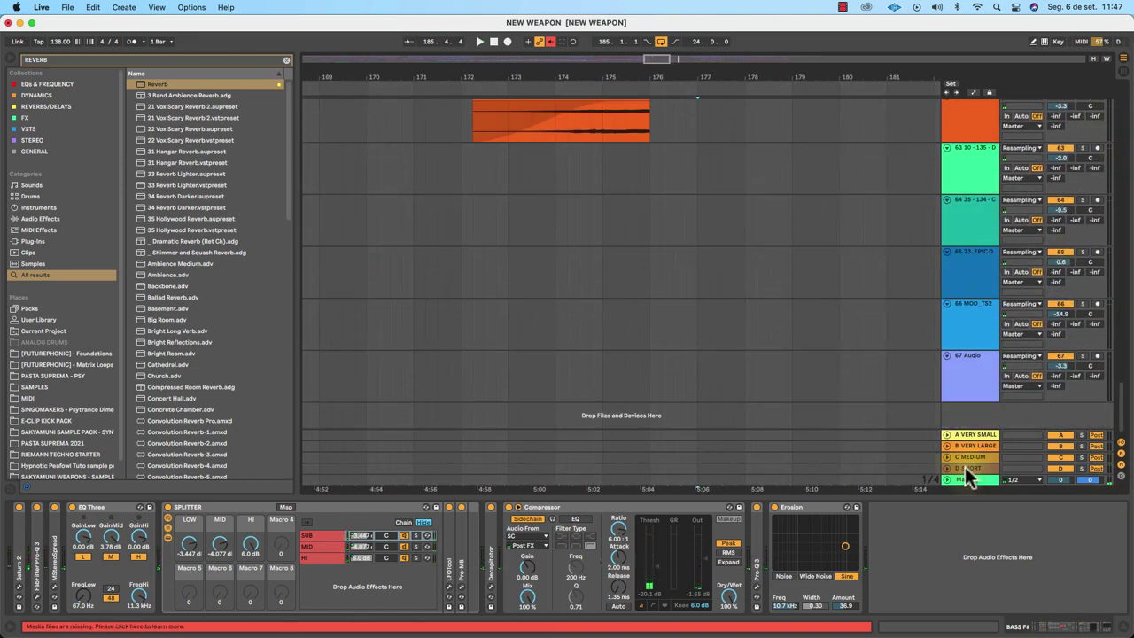
click(974, 460)
click(967, 448)
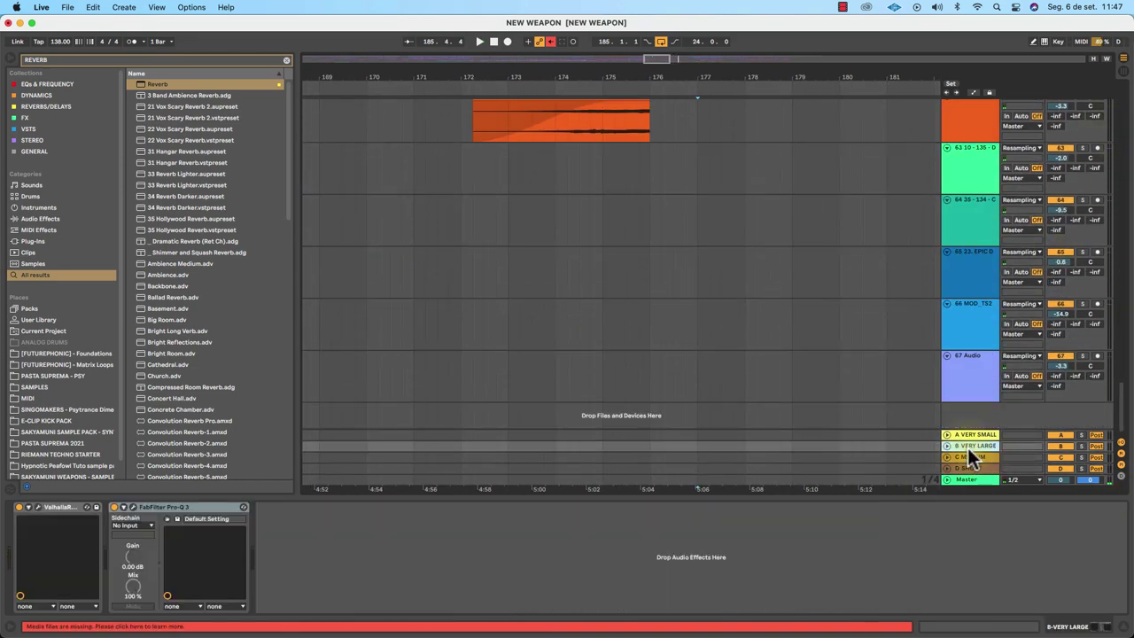
click(969, 436)
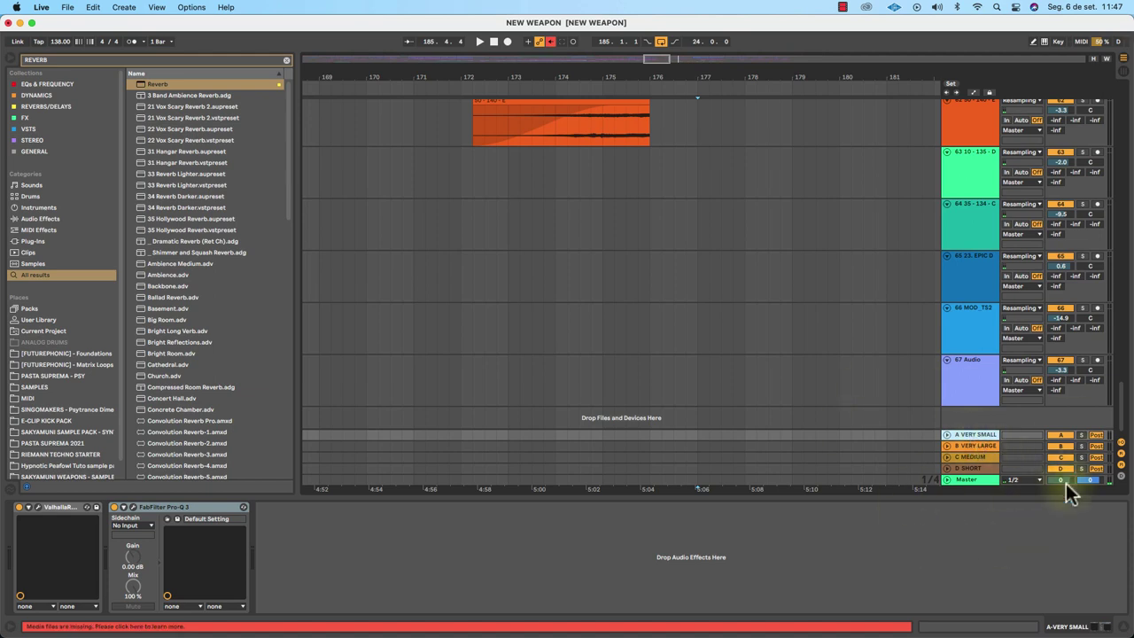
click(970, 468)
click(976, 457)
click(964, 433)
click(967, 444)
click(969, 456)
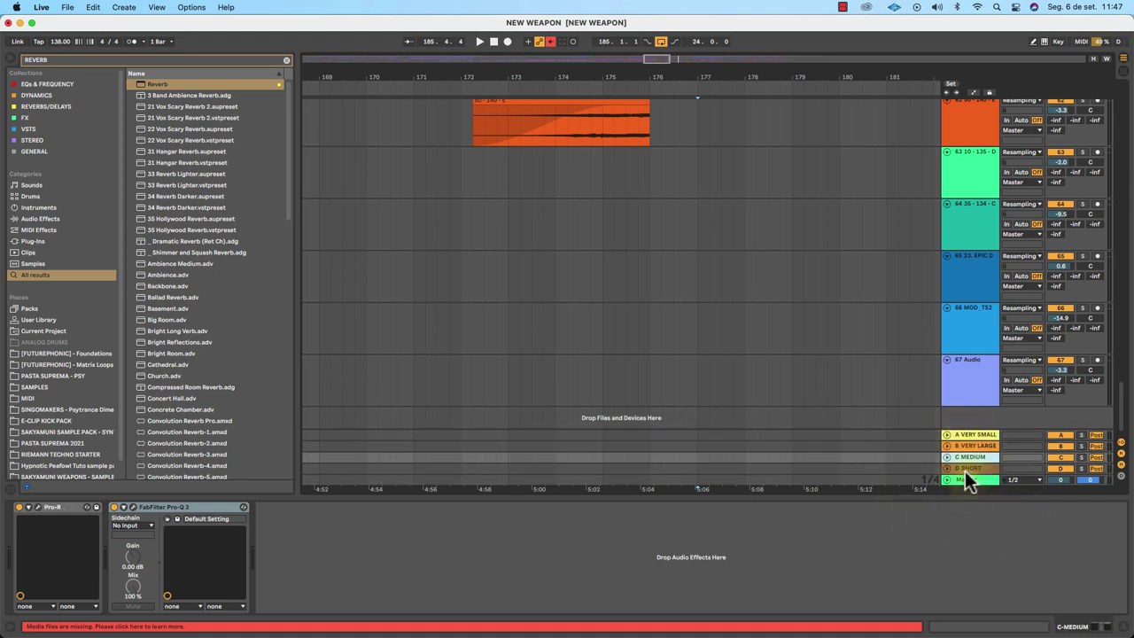
click(967, 468)
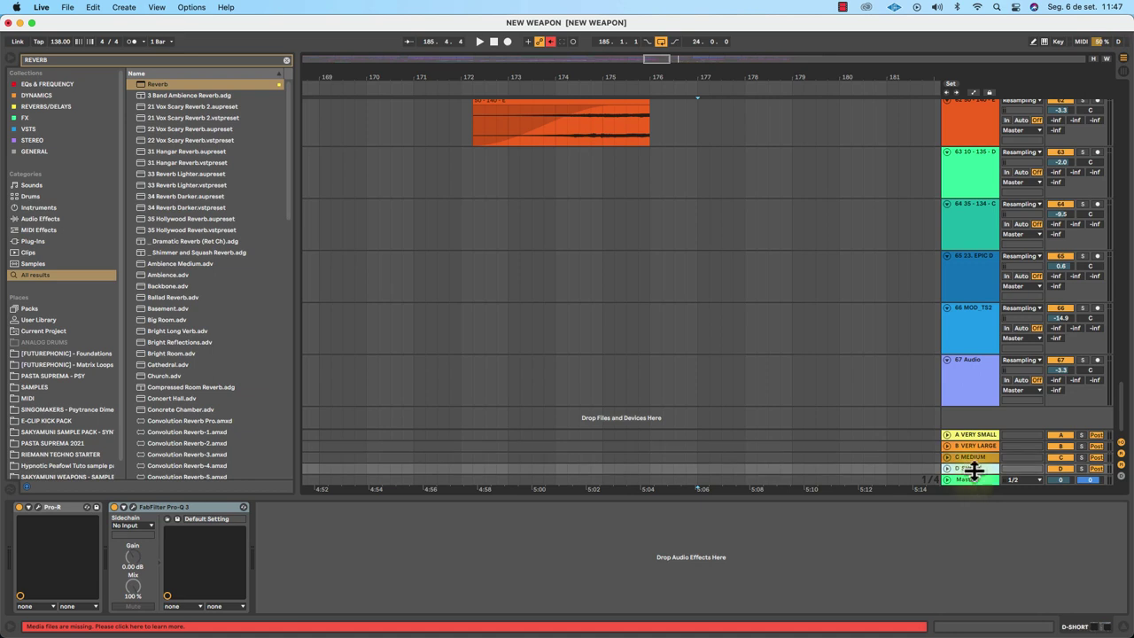